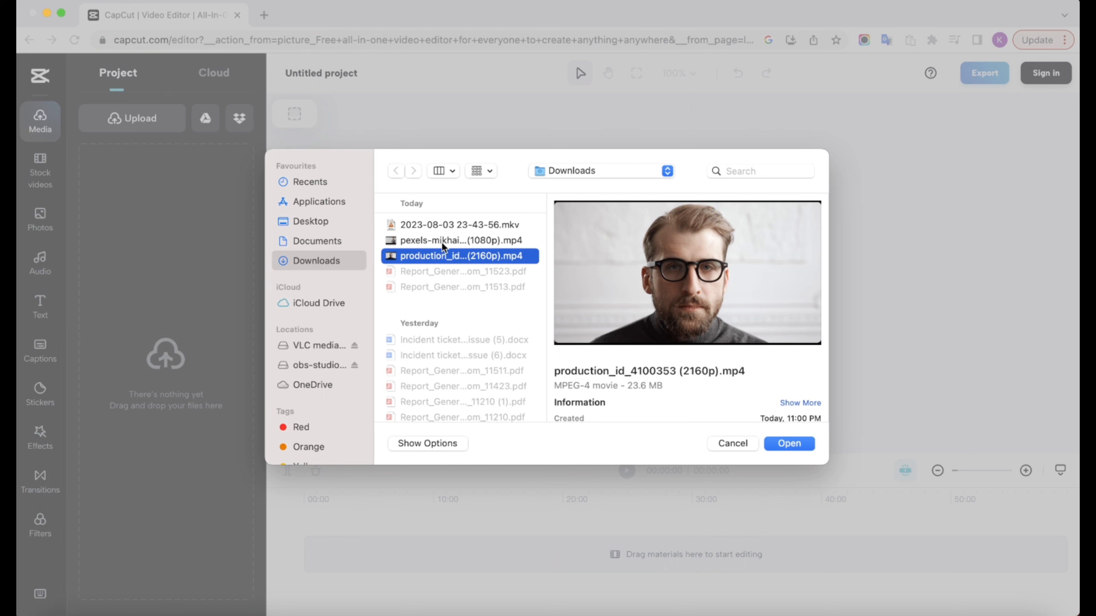
Upload the pexels-mikhai...(1080p).mp4 video from the Downloads folder to the project media
{"action": "left_click", "coordinate": [458, 242]}
{"action": "left_click", "coordinate": [788, 444]}
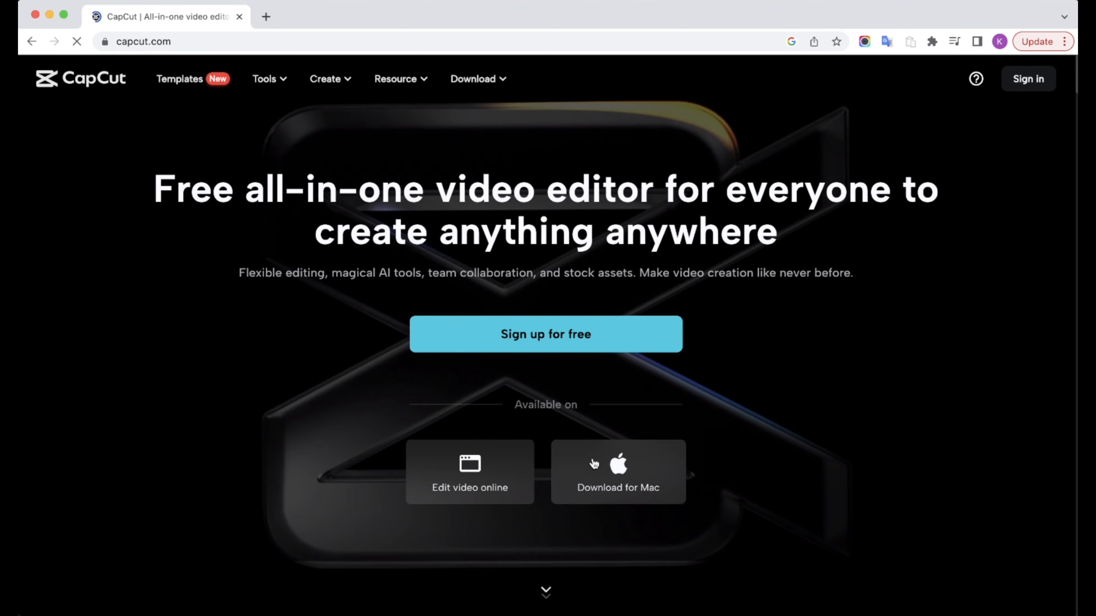
Download CapCut for Mac from the website and launch the CapCut desktop app
{"action": "left_click", "coordinate": [624, 479]}
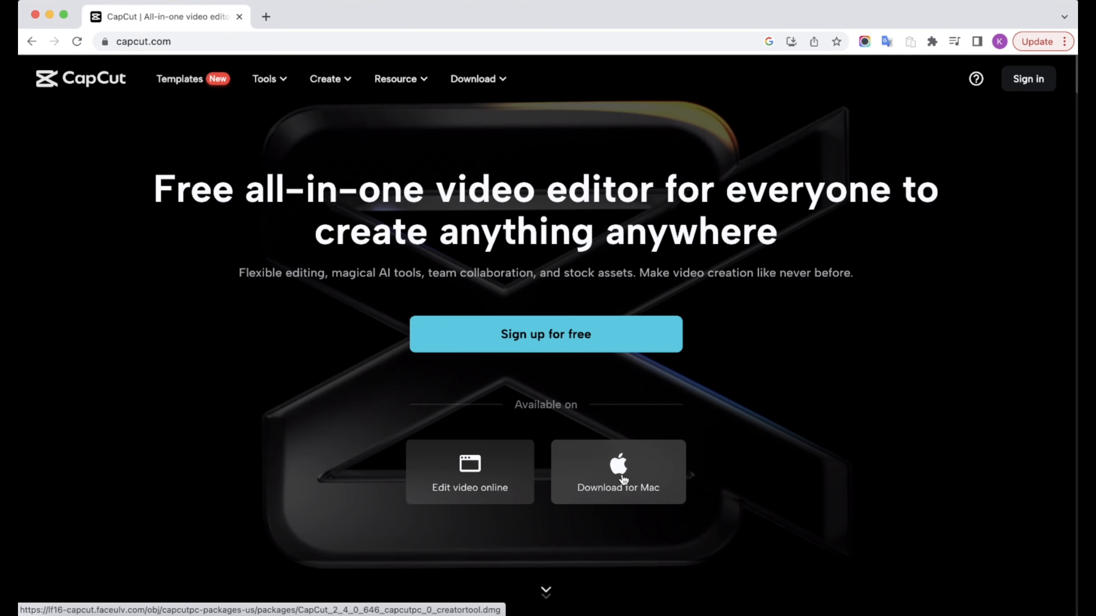
{"action": "left_click", "coordinate": [116, 613]}
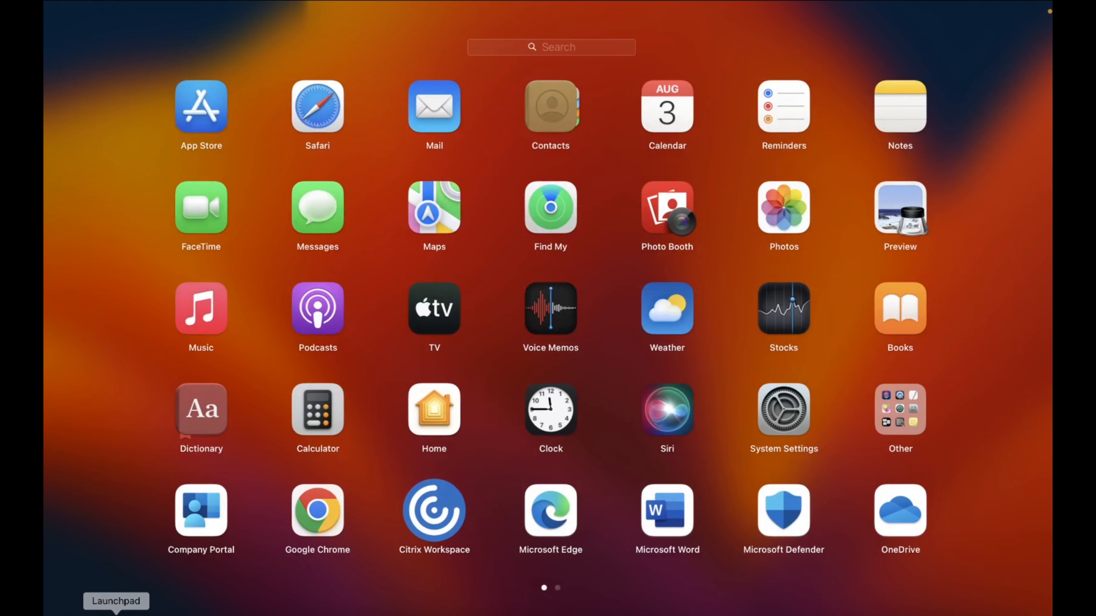
{"action": "type", "text": "cap"}
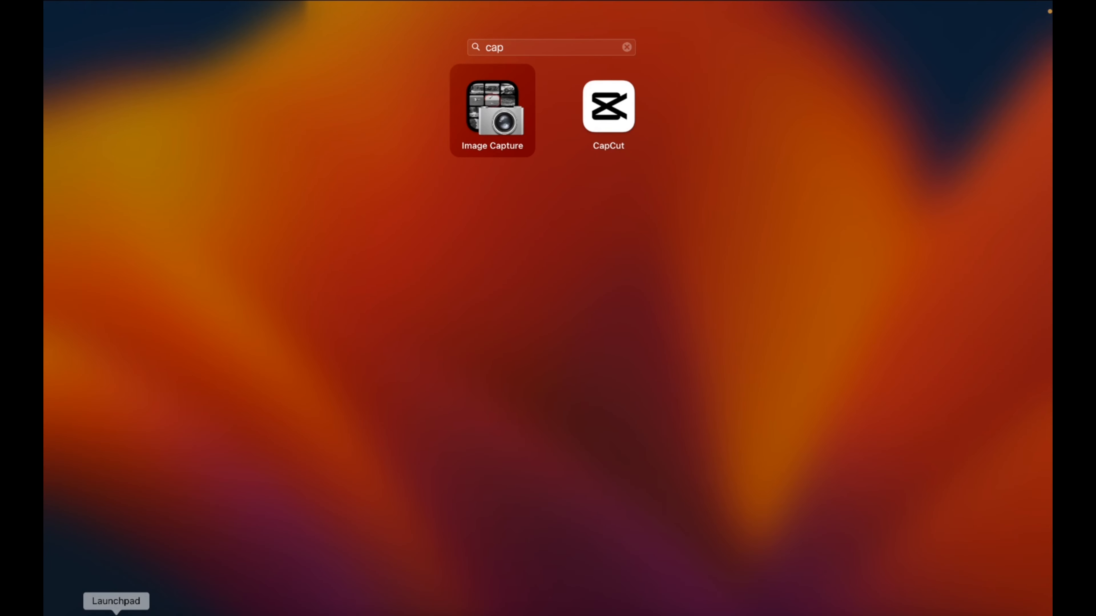
{"action": "key", "text": "Right"}
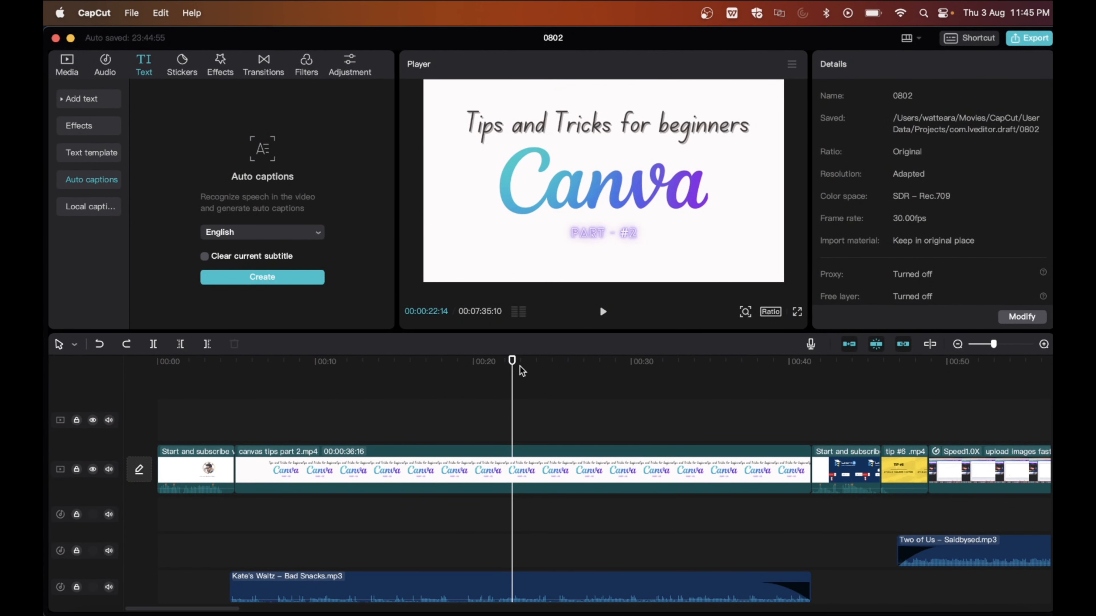
Look through the 0802 project's timeline from near its start, examining the video and audio tracks
{"action": "left_click", "coordinate": [511, 365]}
{"action": "left_click_drag", "start_coordinate": [511, 365], "coordinate": [191, 363]}
{"action": "scroll", "coordinate": [443, 496], "scroll_direction": "down", "scroll_amount": 2}
{"action": "scroll", "coordinate": [447, 515], "scroll_direction": "down", "scroll_amount": 2}
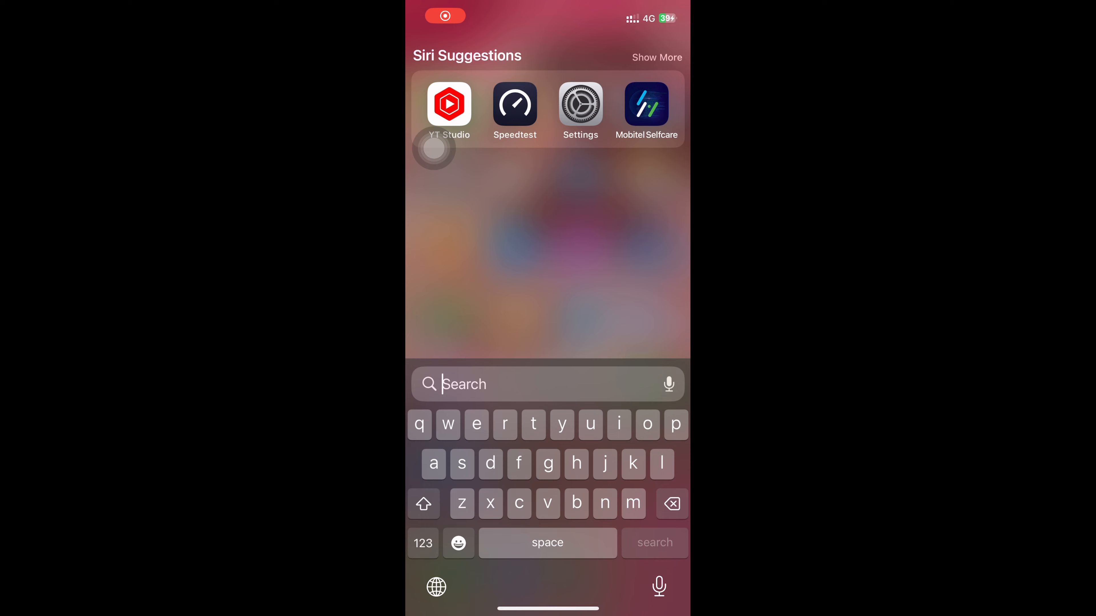
Find and open the CapCut mobile app on the phone, dismissing its sign-in screen
{"action": "type", "text": "cap"}
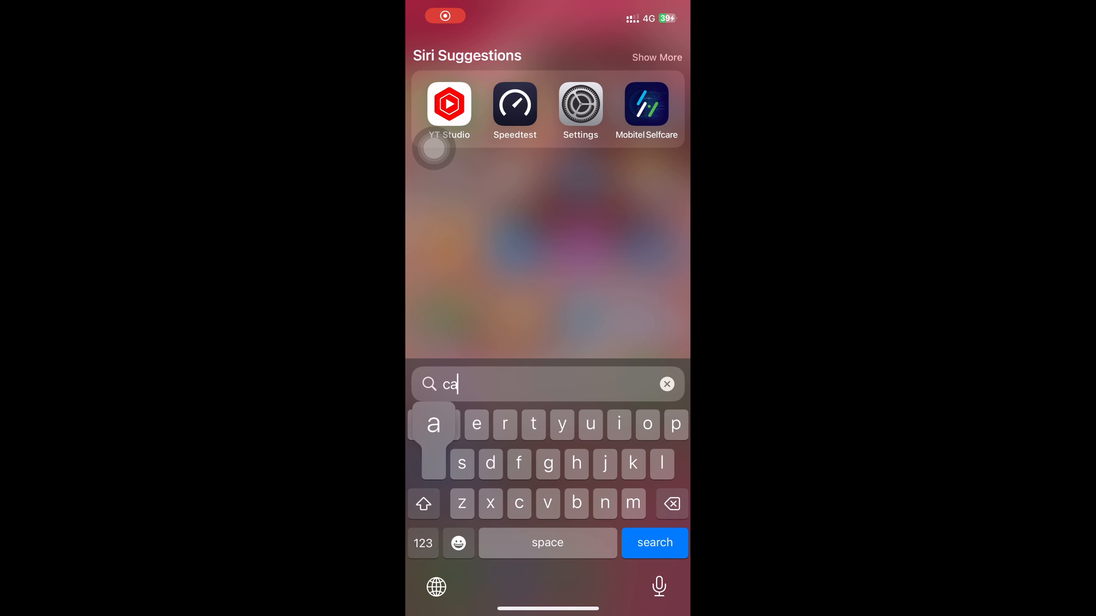
{"action": "left_click", "coordinate": [449, 104]}
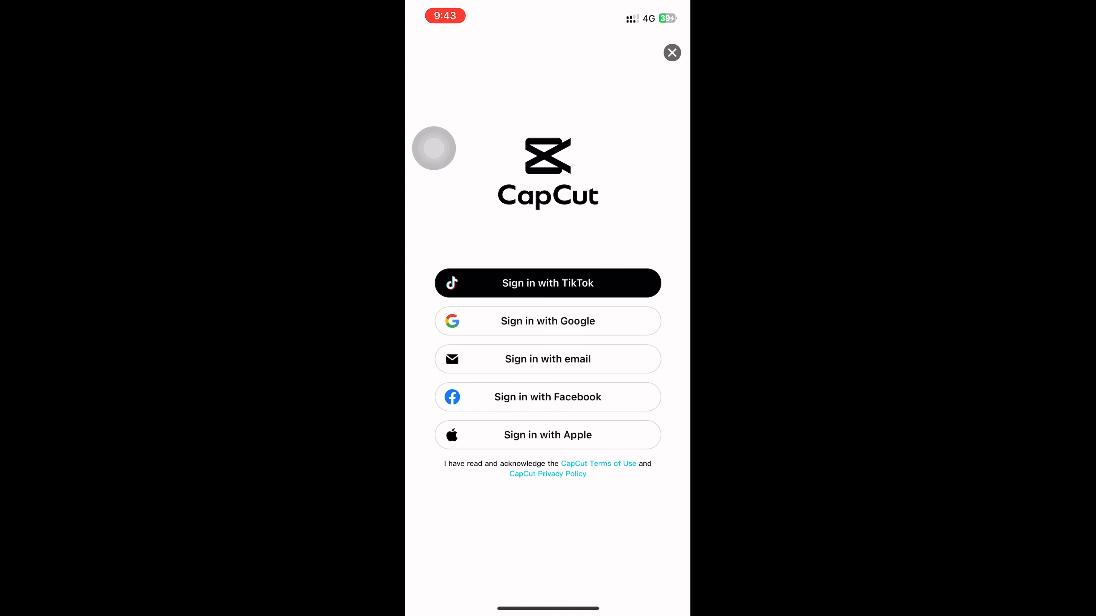
{"action": "left_click", "coordinate": [672, 53]}
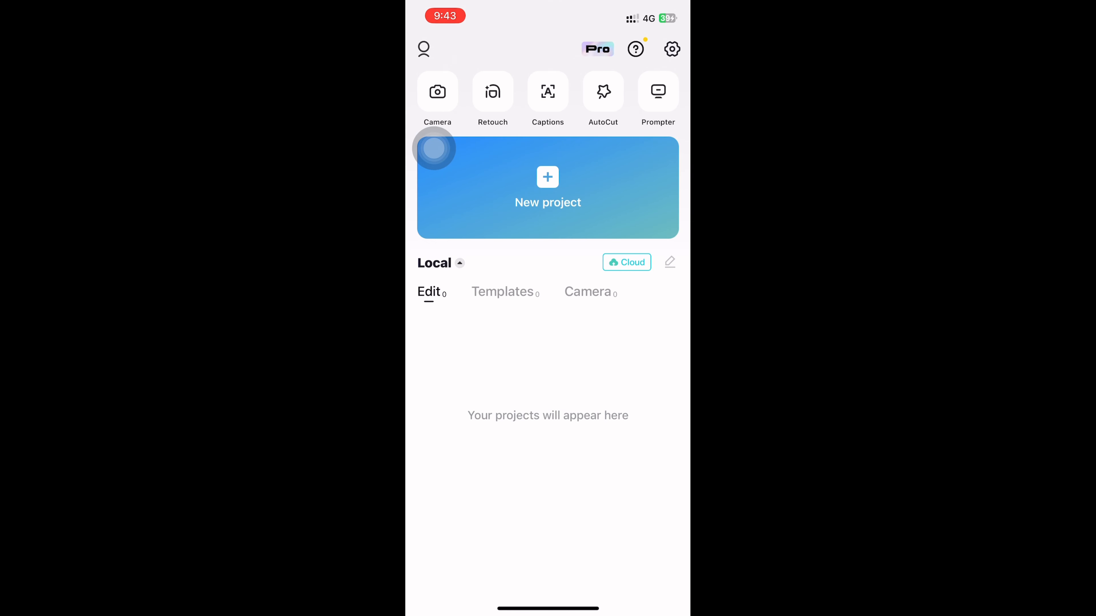
{"action": "left_click", "coordinate": [433, 148]}
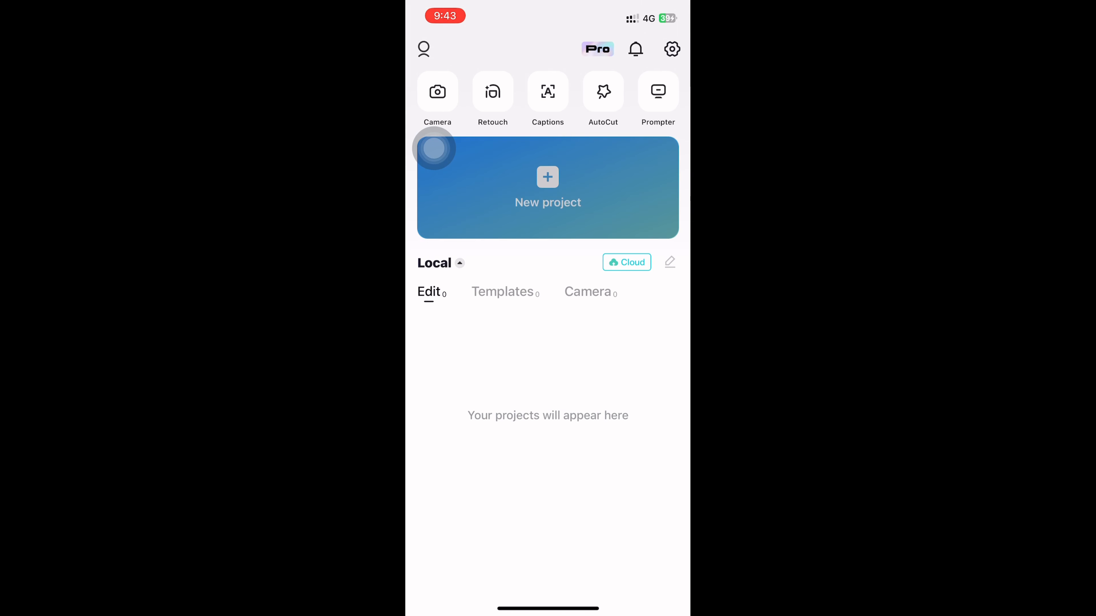
{"action": "left_click", "coordinate": [433, 149]}
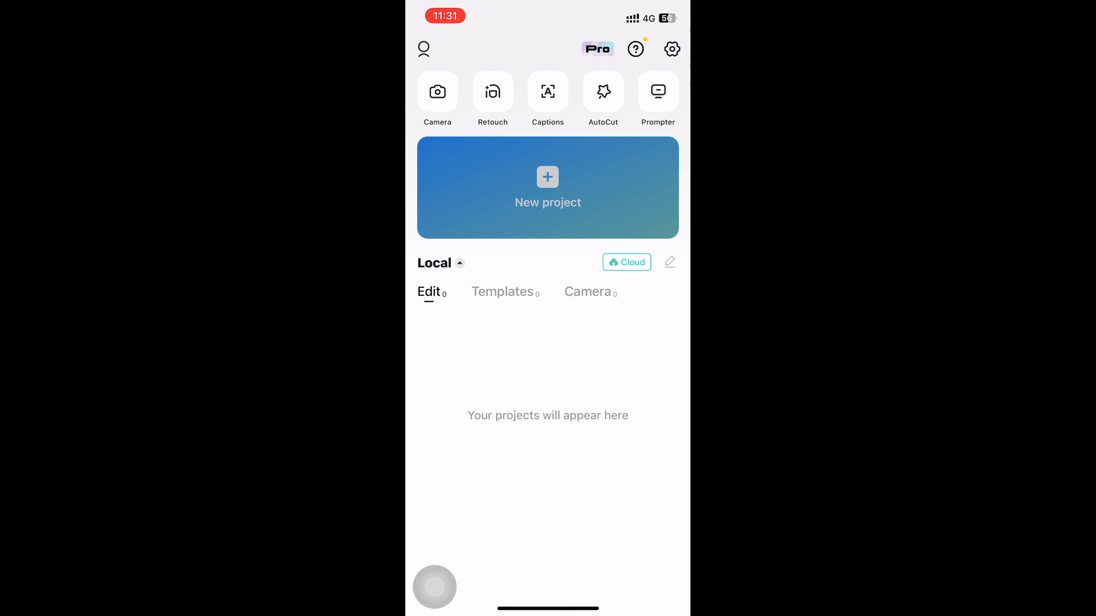
Create a new project from the video clip of the man in medical scrubs
{"action": "left_click", "coordinate": [548, 187]}
{"action": "left_click", "coordinate": [453, 162]}
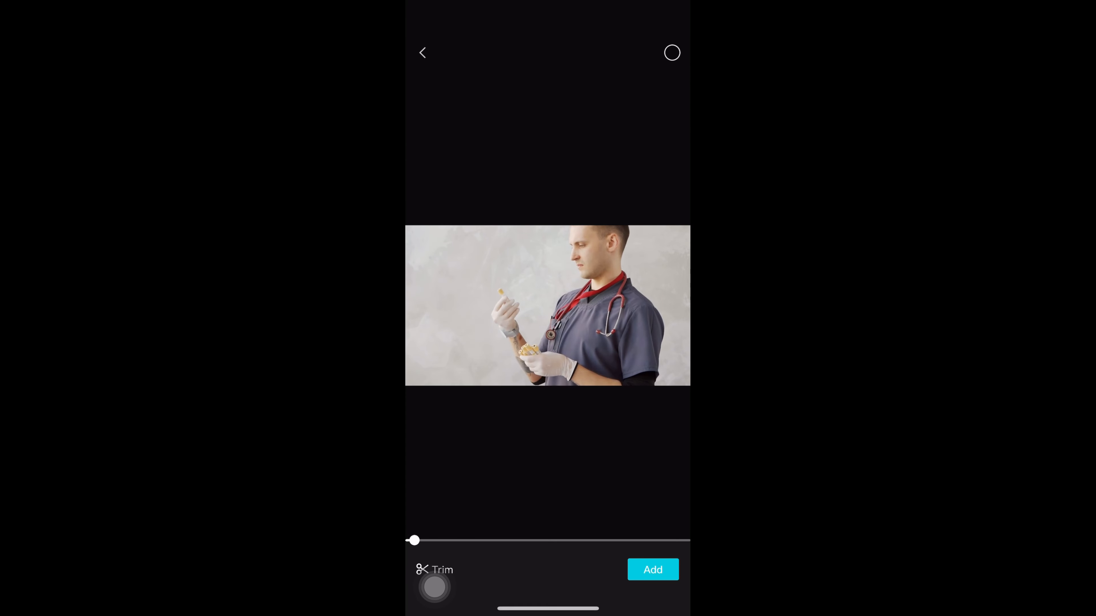
{"action": "left_click", "coordinate": [653, 570]}
Preview the end of the timeline to examine the default ending clip, and close the project
{"action": "scroll", "coordinate": [547, 416], "scroll_direction": "right", "scroll_amount": 14}
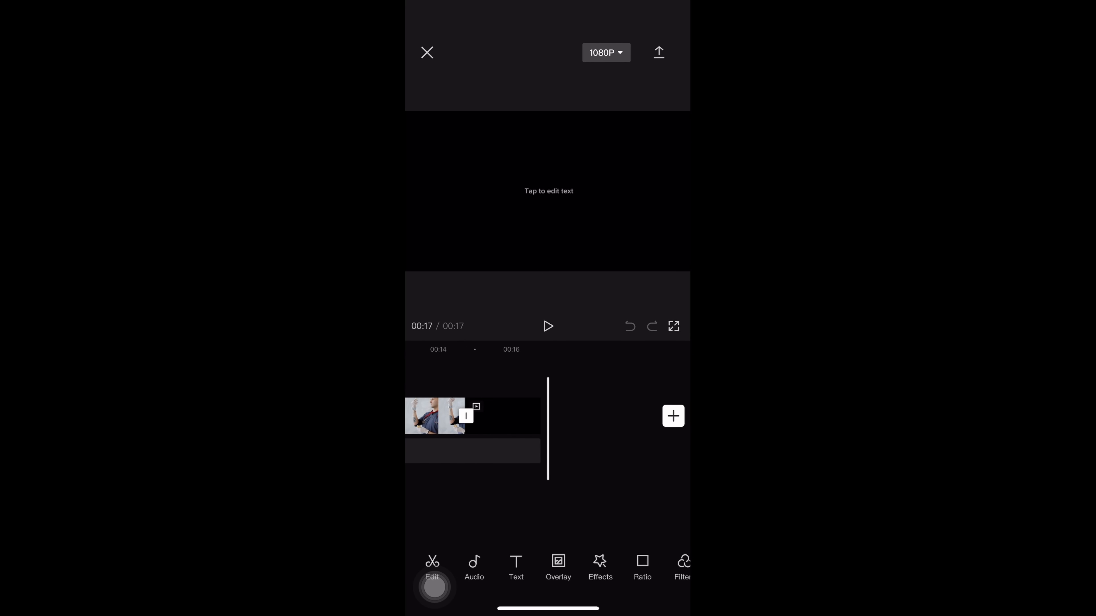
{"action": "scroll", "coordinate": [548, 416], "scroll_direction": "left", "scroll_amount": 2}
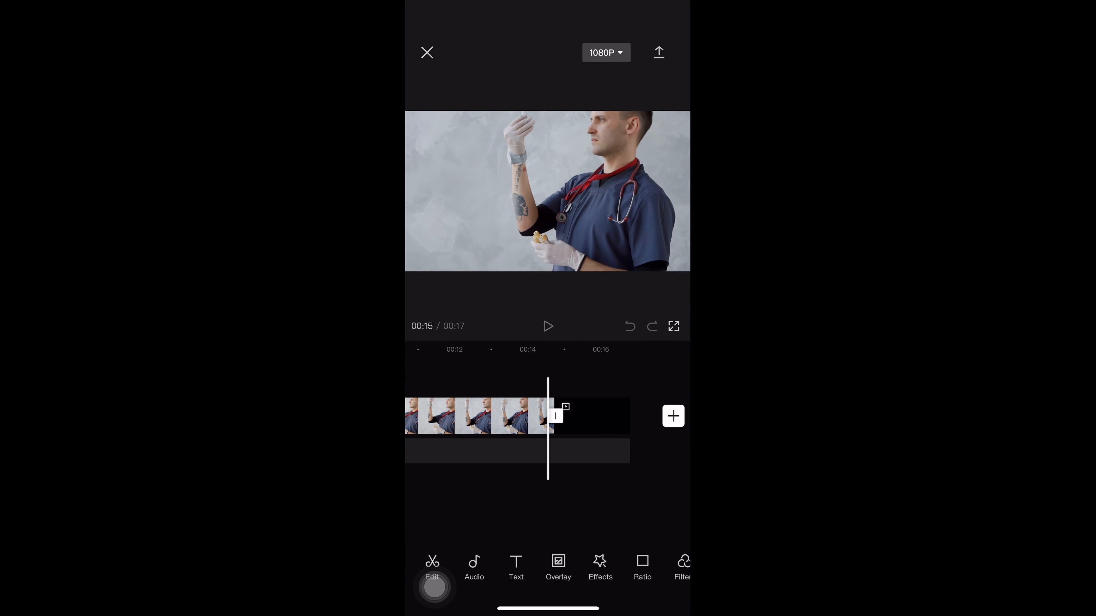
{"action": "left_click", "coordinate": [548, 325]}
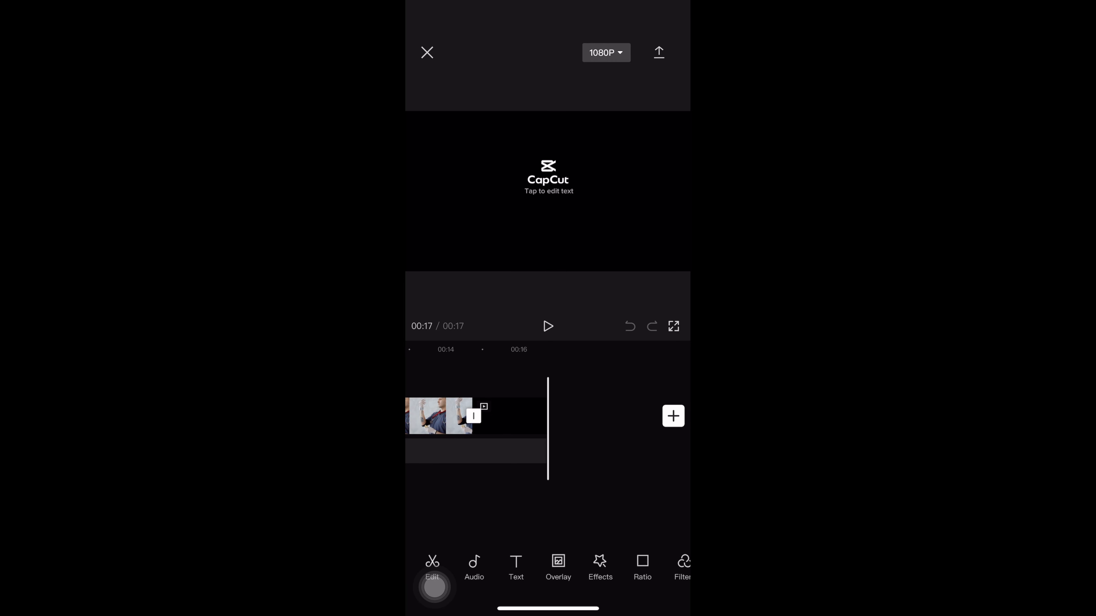
{"action": "left_click", "coordinate": [427, 52]}
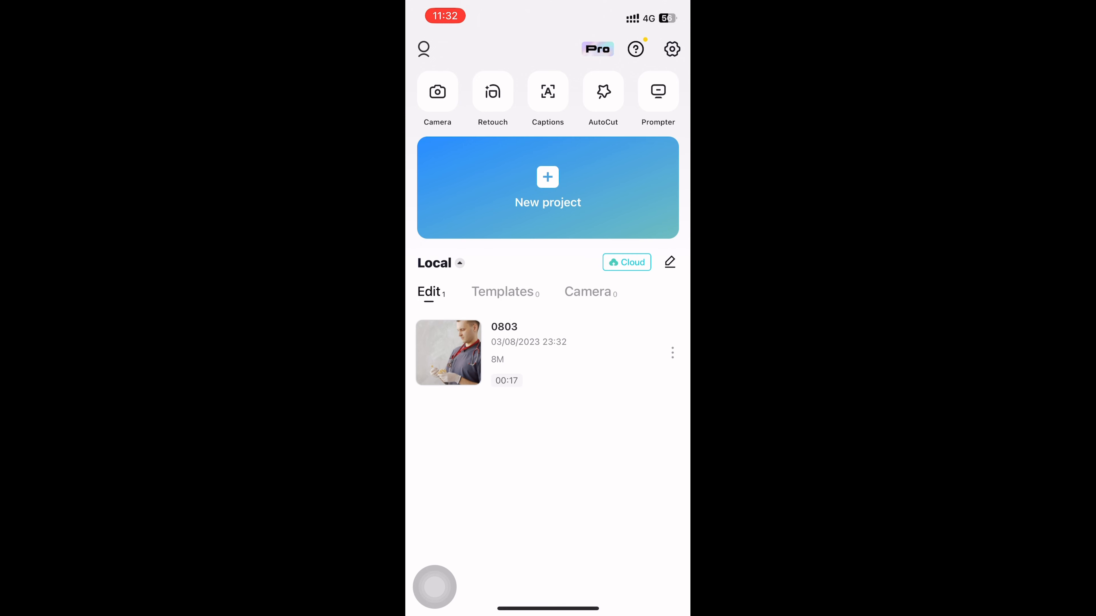
Turn off the default ending in the app settings, discard the ending, and return to the home screen
{"action": "left_click", "coordinate": [672, 49]}
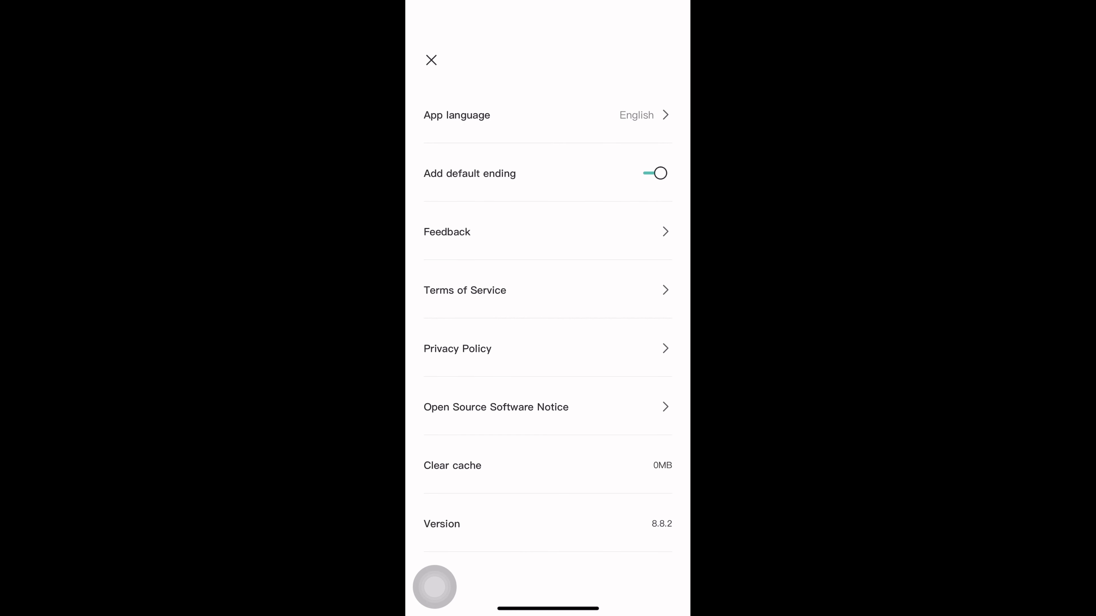
{"action": "left_click", "coordinate": [654, 173]}
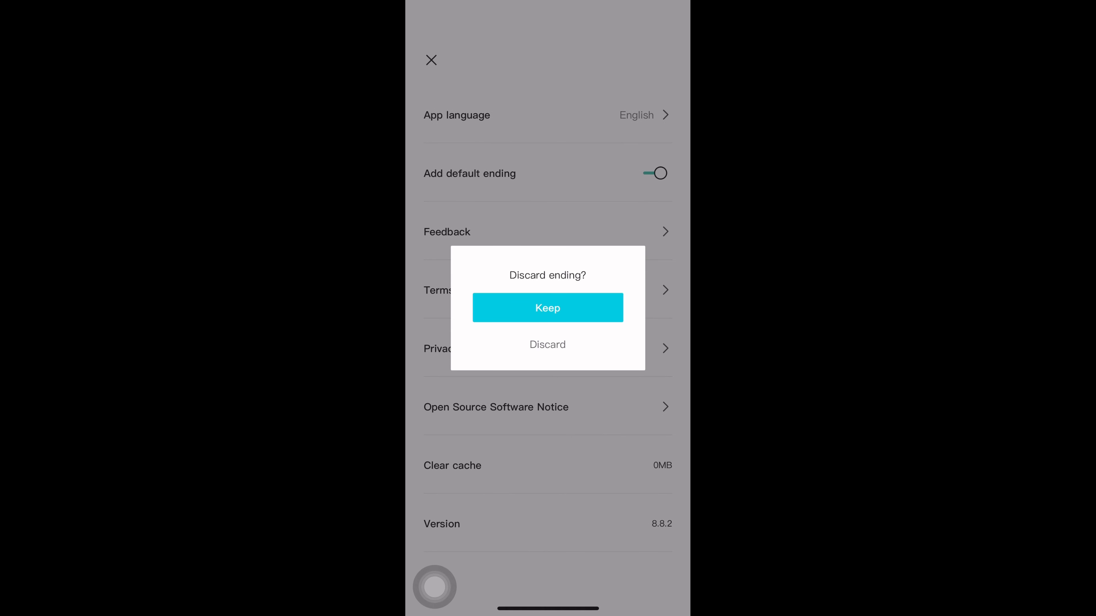
{"action": "left_click", "coordinate": [547, 345]}
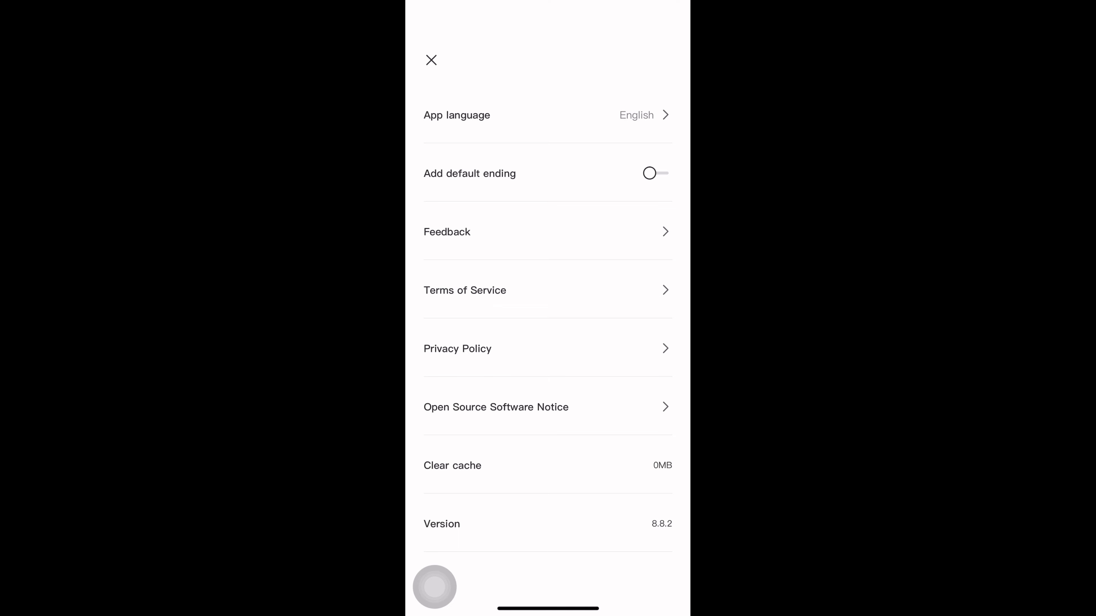
{"action": "left_click", "coordinate": [431, 60]}
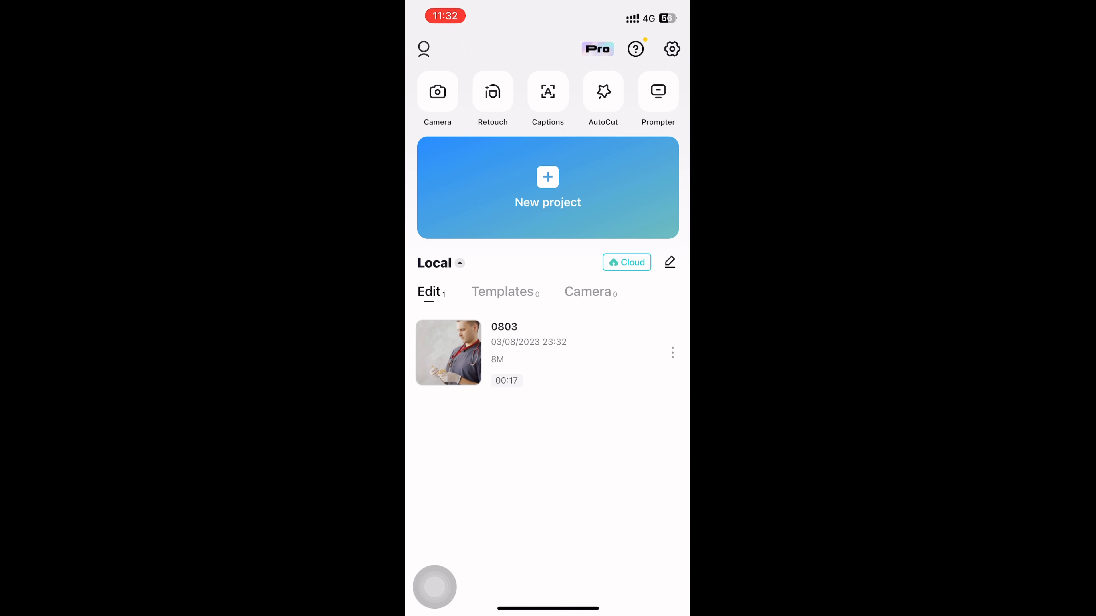
Delete the local project 0803 and confirm the deletion
{"action": "left_click", "coordinate": [672, 353]}
{"action": "left_click", "coordinate": [460, 569]}
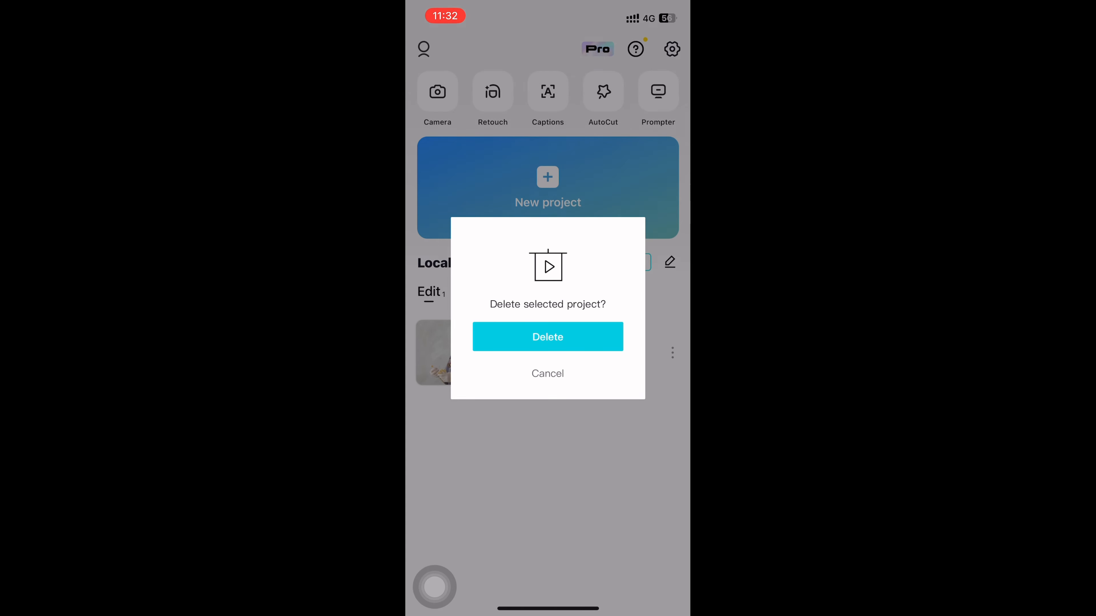
{"action": "left_click", "coordinate": [547, 337]}
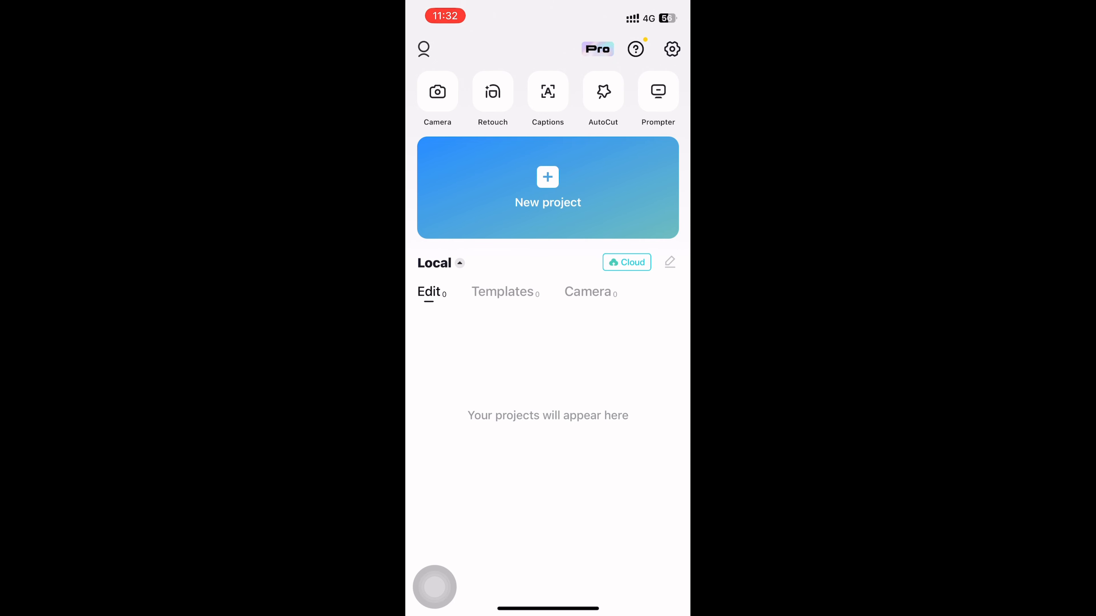
Start another project with the same medical scrubs clip and play it to check the end of its timeline
{"action": "left_click", "coordinate": [547, 187]}
{"action": "left_click", "coordinate": [450, 162]}
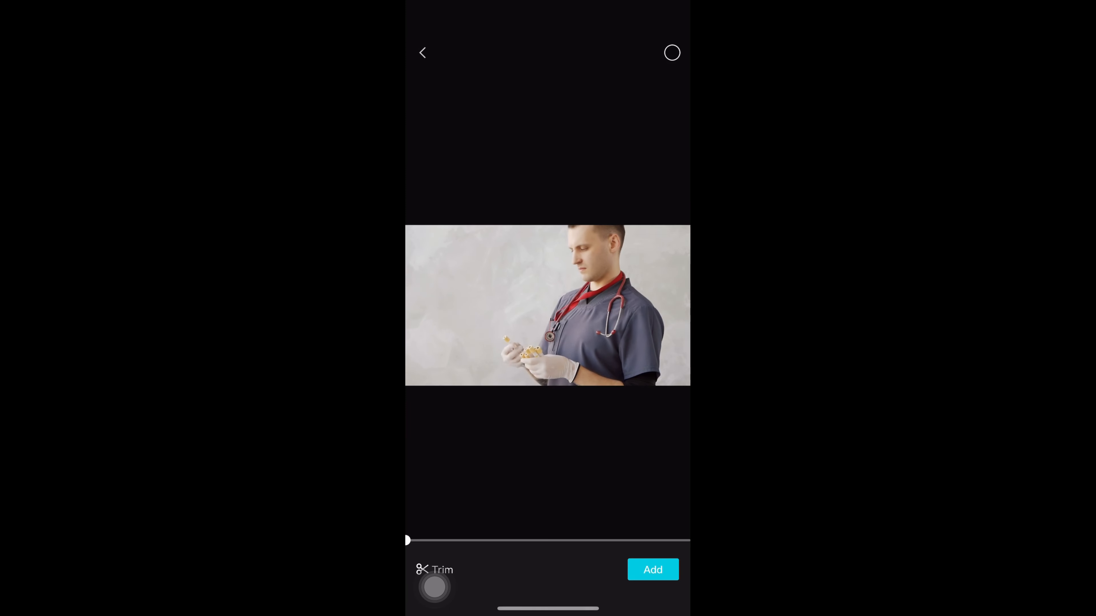
{"action": "left_click", "coordinate": [653, 570]}
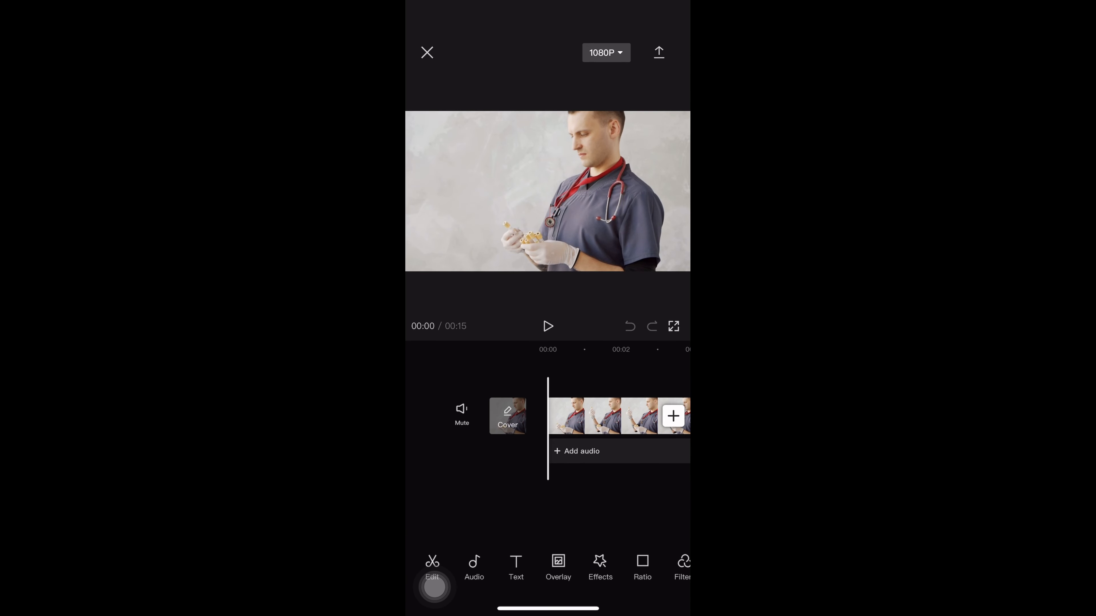
{"action": "left_click", "coordinate": [548, 326]}
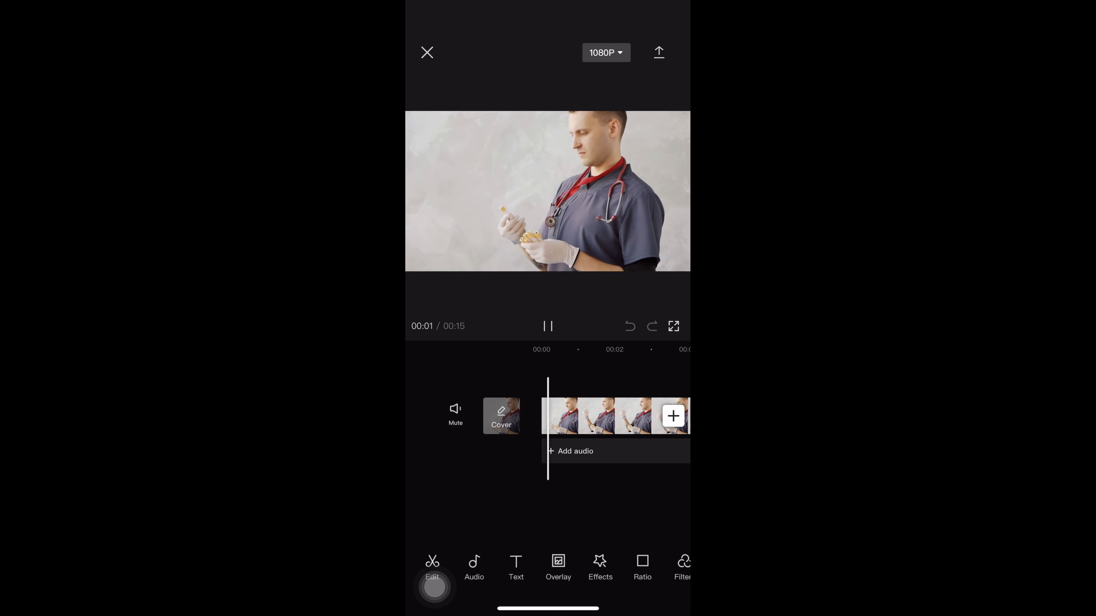
{"action": "scroll", "coordinate": [548, 416], "scroll_direction": "right", "scroll_amount": 12}
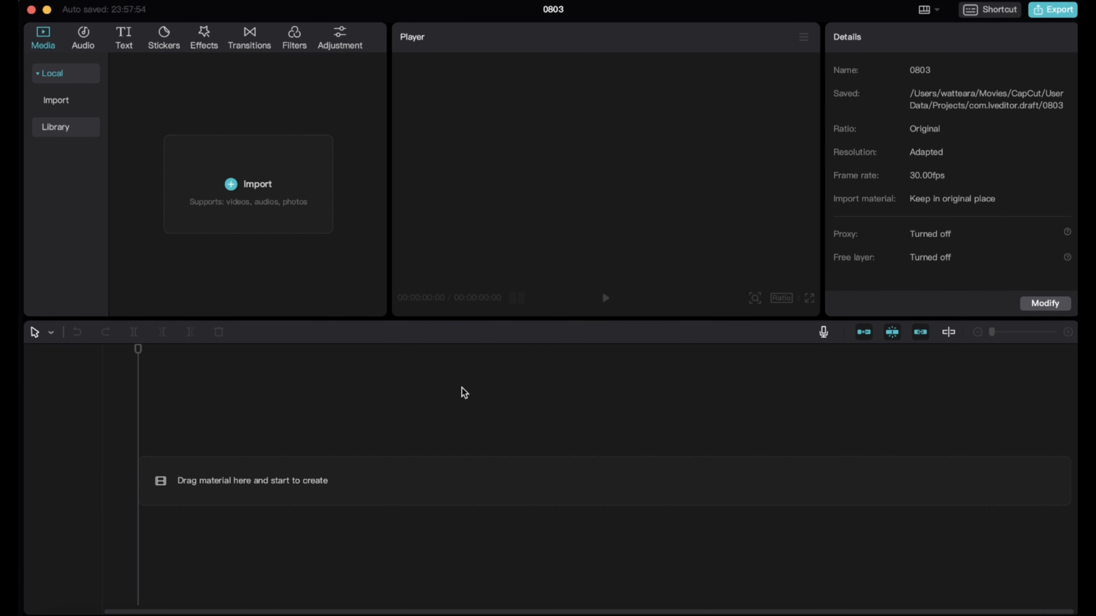
Add a default text clip to desktop project 0803 and replace its wording with "My name is" followed by a first name
{"action": "left_click", "coordinate": [118, 43]}
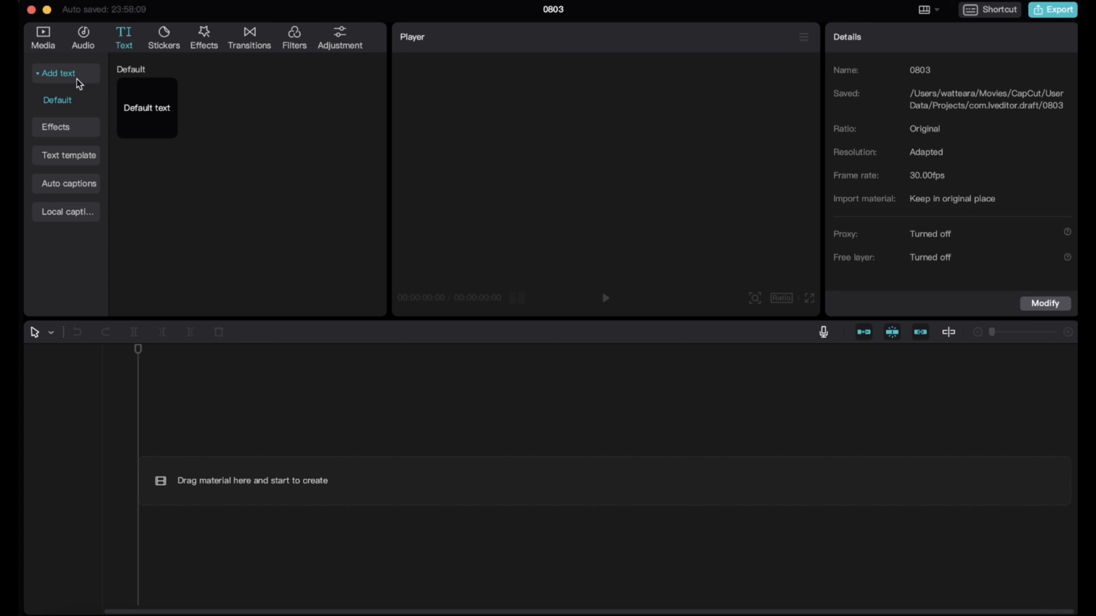
{"action": "left_click", "coordinate": [169, 129]}
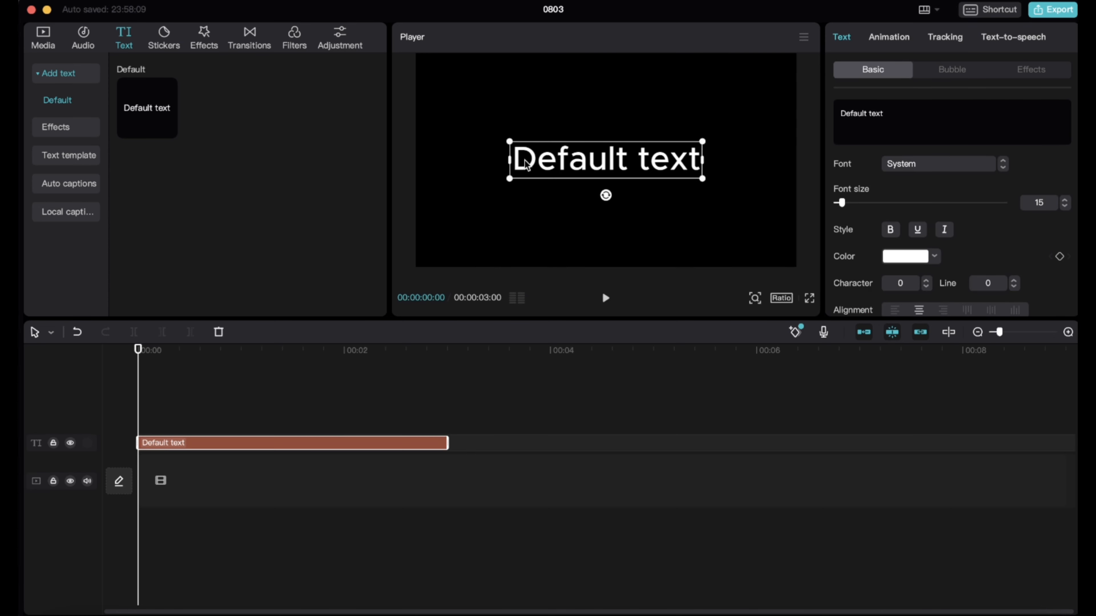
{"action": "double_click", "coordinate": [559, 165]}
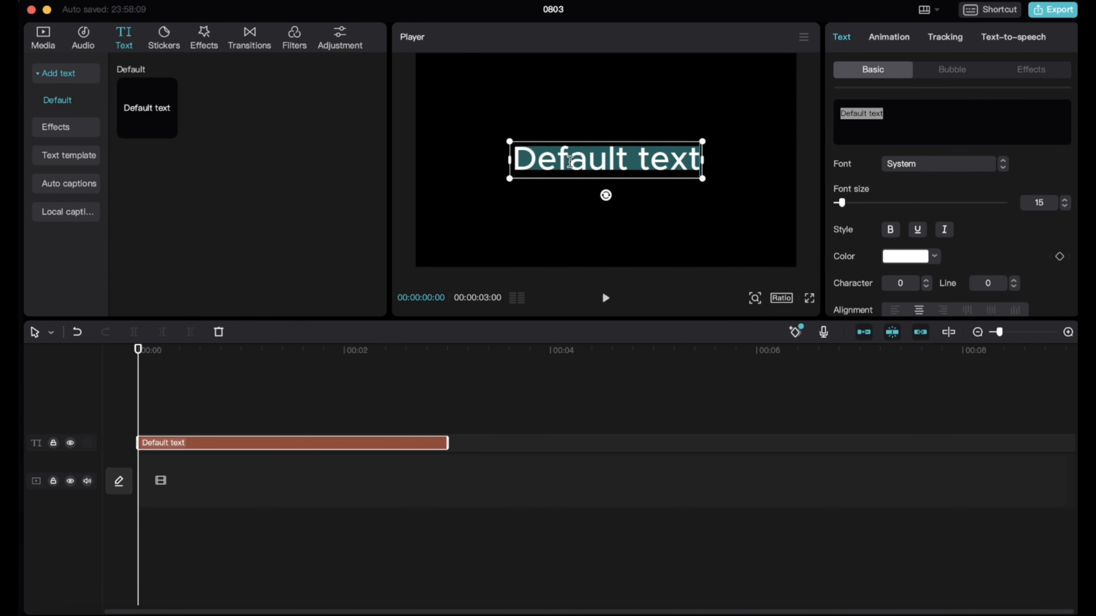
{"action": "type", "text": "Mu"}
{"action": "key", "text": "BackSpace"}
{"action": "type", "text": "y name"}
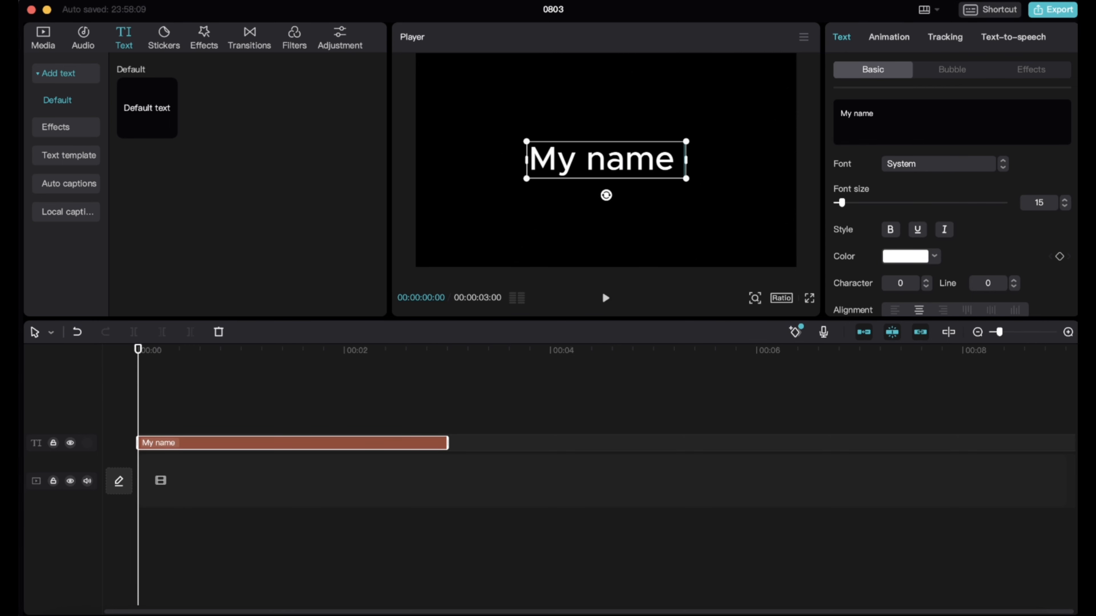
{"action": "type", "text": " is Paul"}
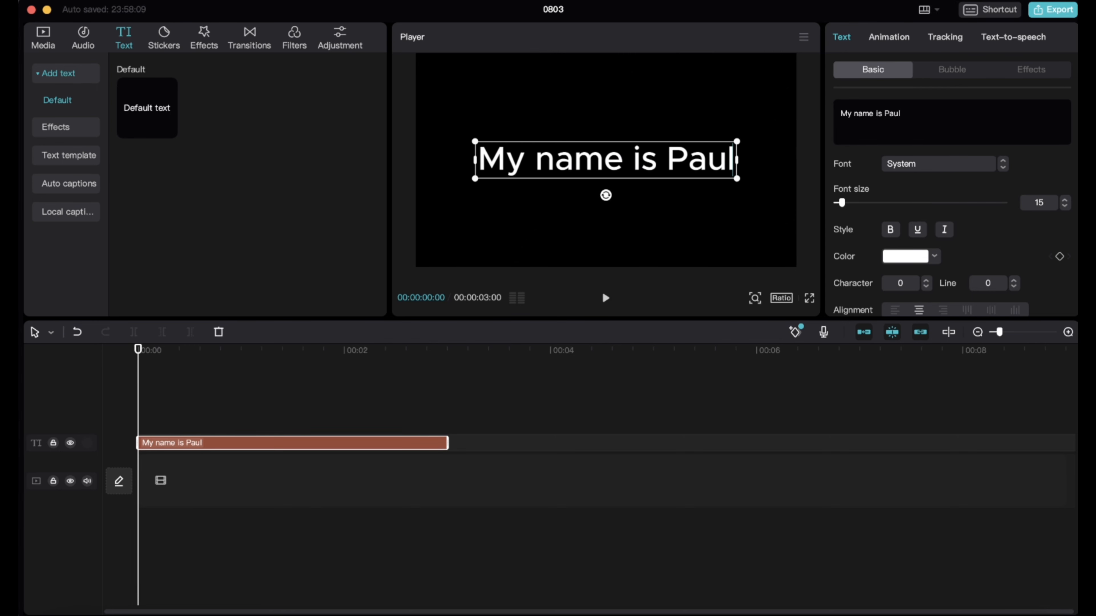
{"action": "left_click", "coordinate": [540, 213]}
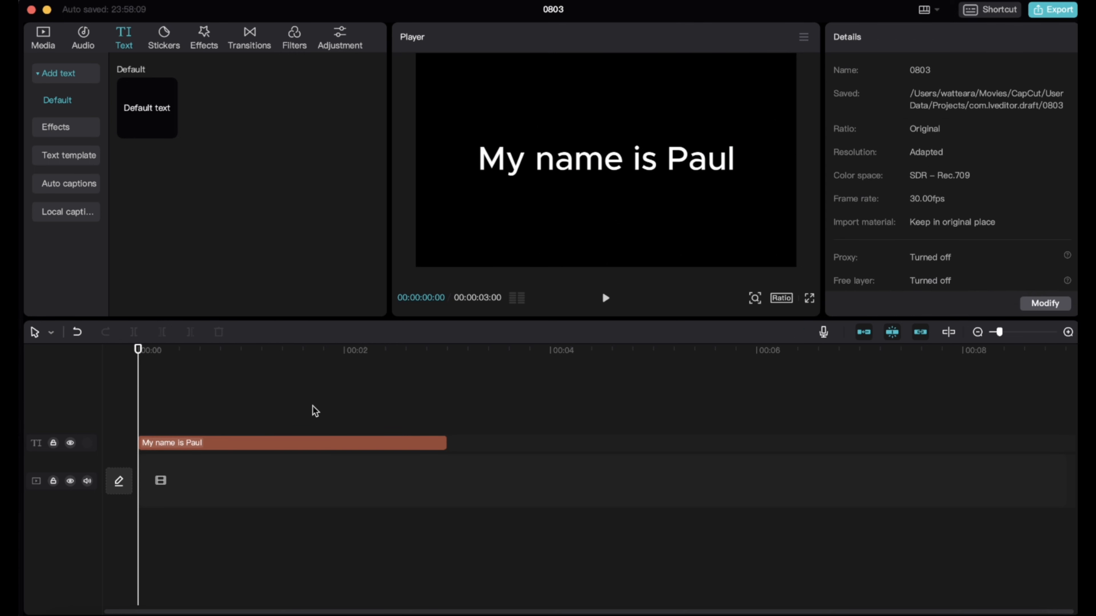
Generate text-to-speech audio from the text clip using the Jessie voice
{"action": "left_click", "coordinate": [214, 447]}
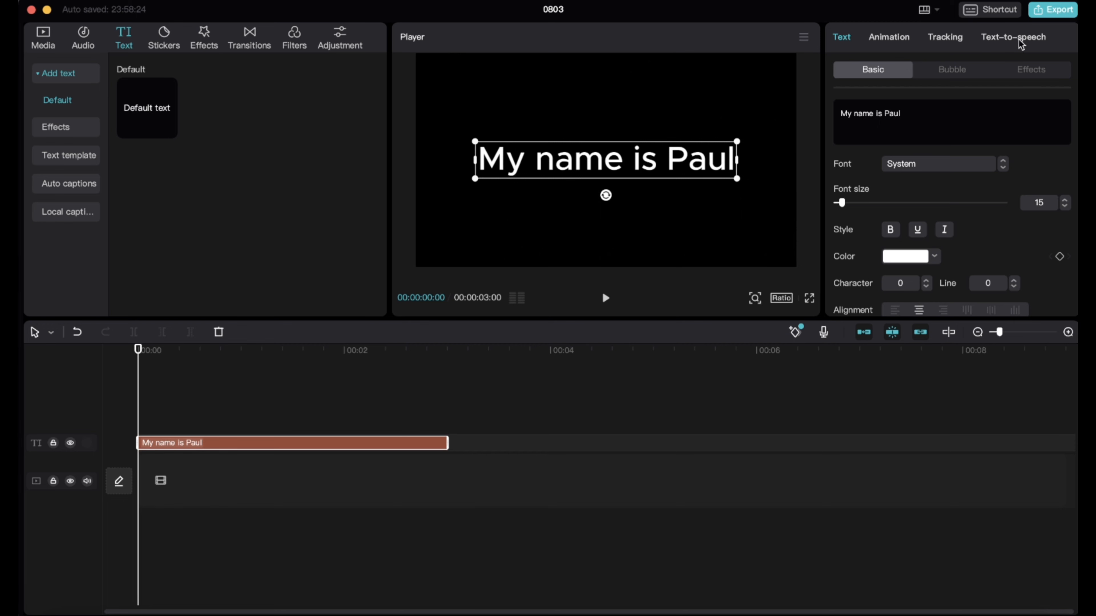
{"action": "left_click", "coordinate": [1010, 38]}
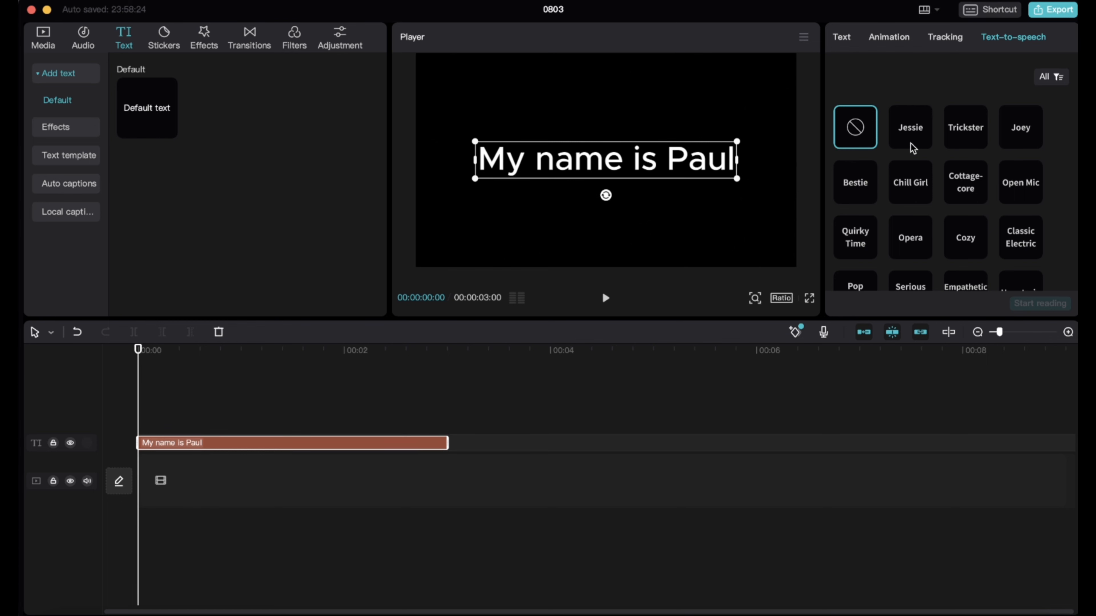
{"action": "left_click", "coordinate": [922, 140]}
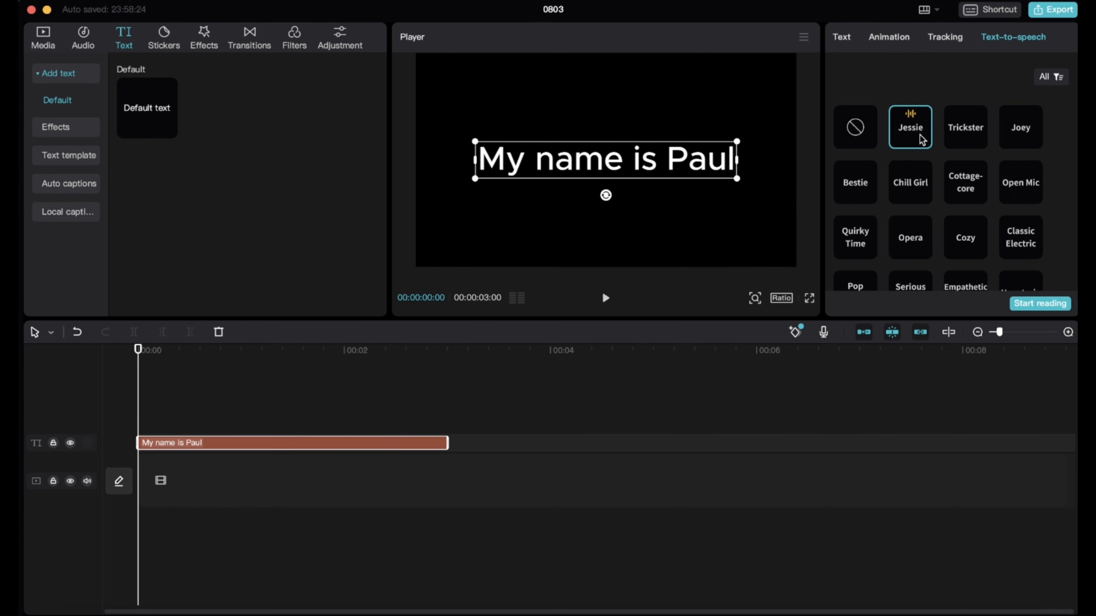
{"action": "left_click", "coordinate": [1038, 304]}
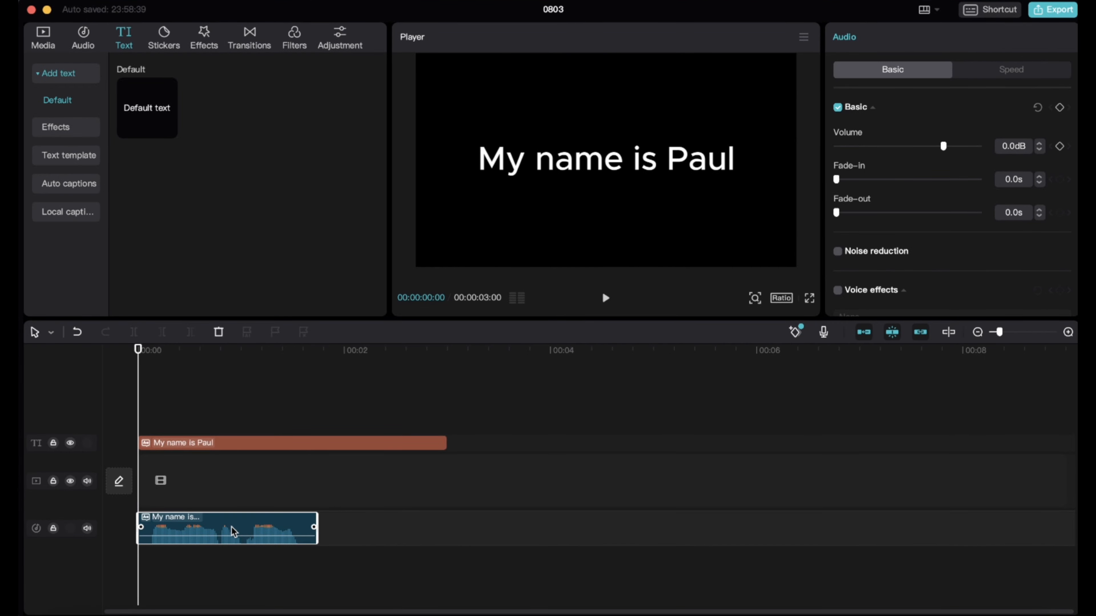
Play the timeline to listen to the generated speech audio with the text clip
{"action": "left_click", "coordinate": [605, 298]}
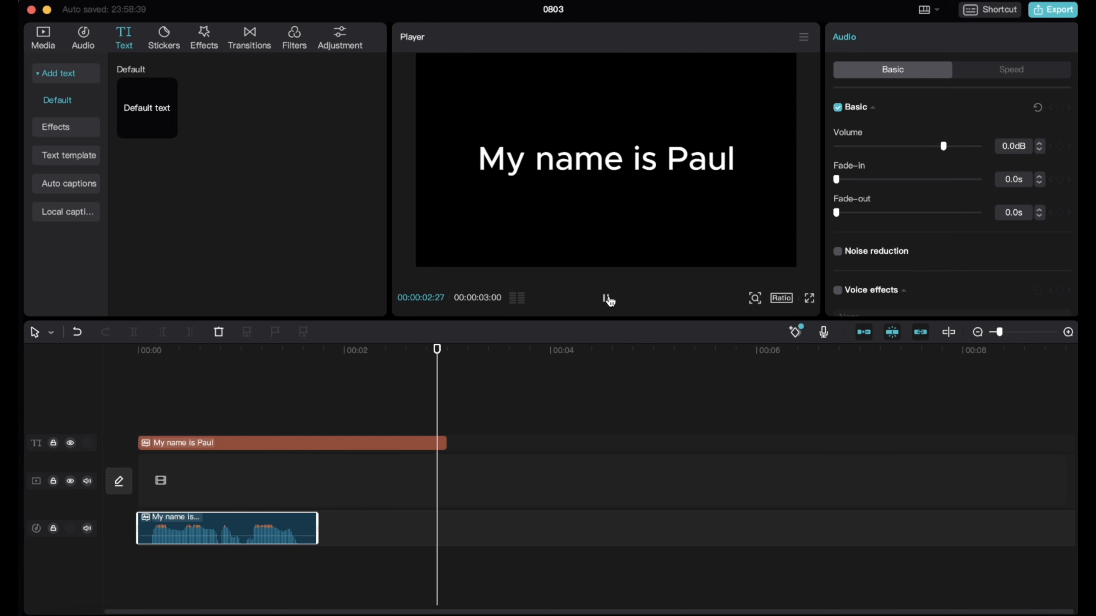
{"action": "left_click", "coordinate": [606, 298]}
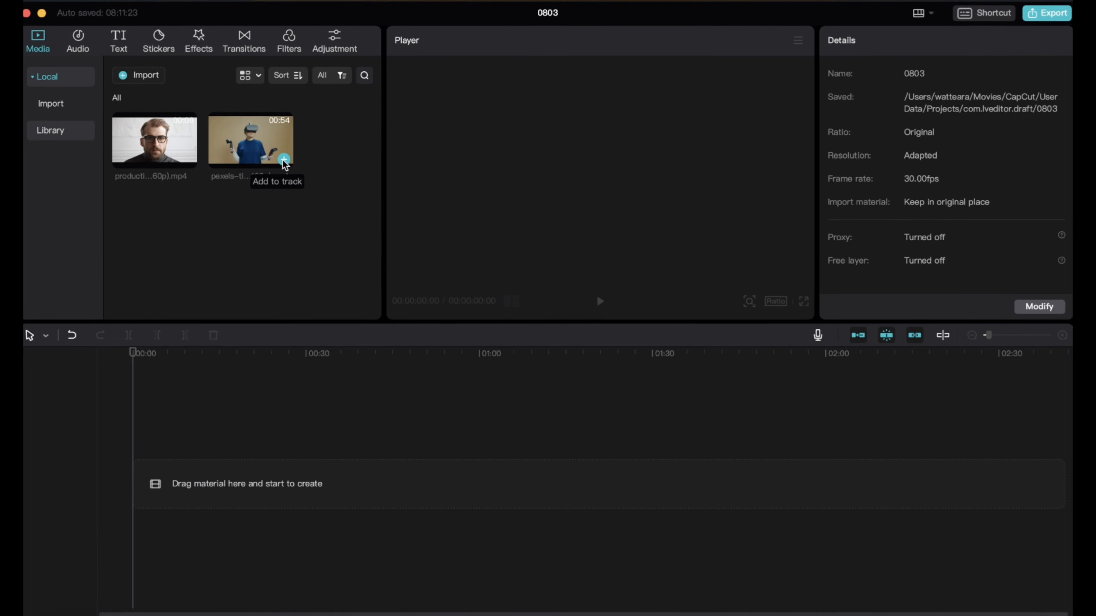
Add the VR headset clip to the timeline, overlay the clip of the man with glasses on a track above, and preview it
{"action": "left_click", "coordinate": [283, 161]}
{"action": "mouse_move", "coordinate": [132, 433]}
{"action": "left_mouse_down"}
{"action": "mouse_move", "coordinate": [143, 431]}
{"action": "mouse_move", "coordinate": [133, 423]}
{"action": "left_mouse_up"}
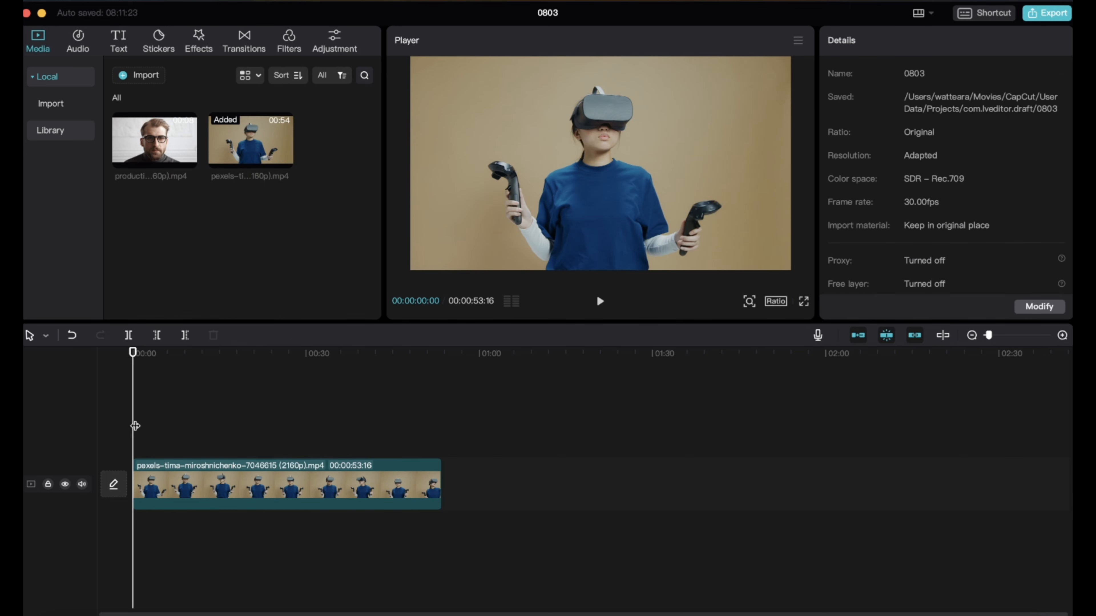
{"action": "left_click", "coordinate": [188, 160]}
{"action": "left_click_drag", "start_coordinate": [155, 487], "coordinate": [157, 438]}
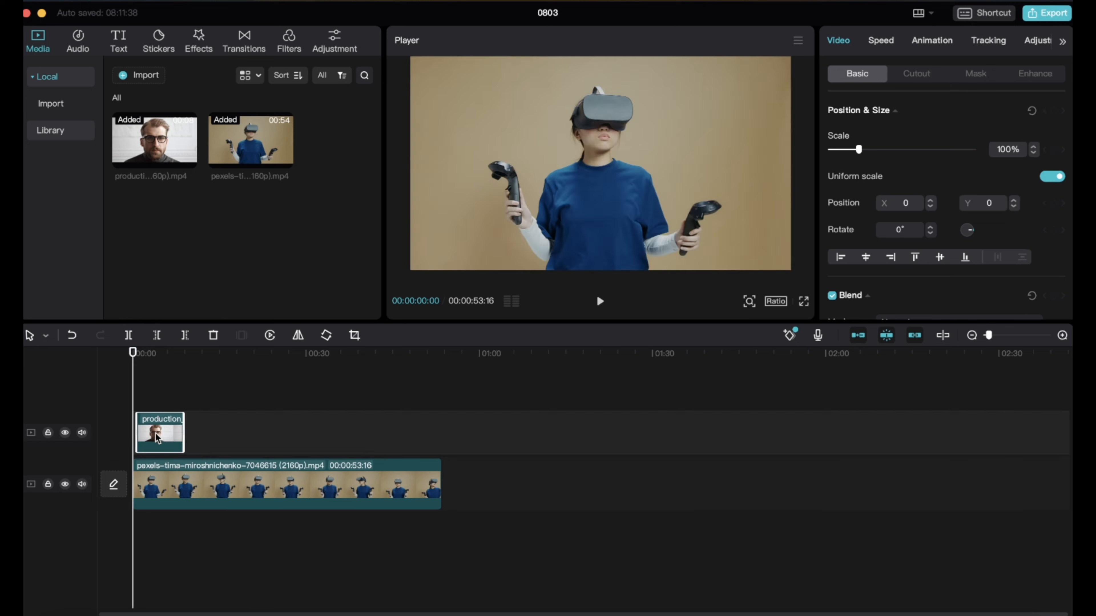
{"action": "left_click", "coordinate": [601, 302]}
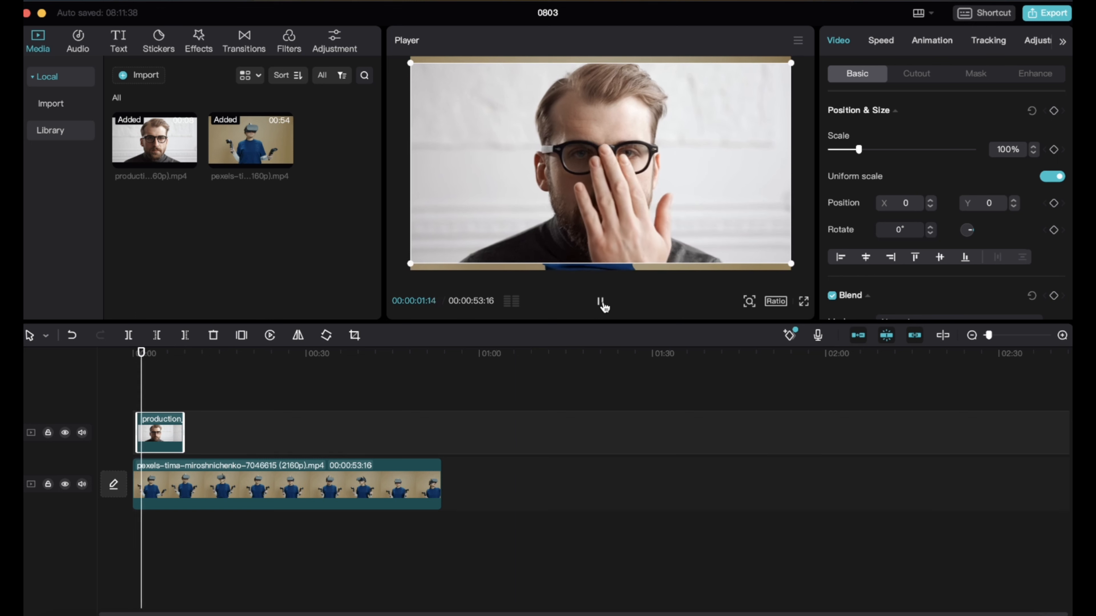
{"action": "left_click", "coordinate": [602, 304]}
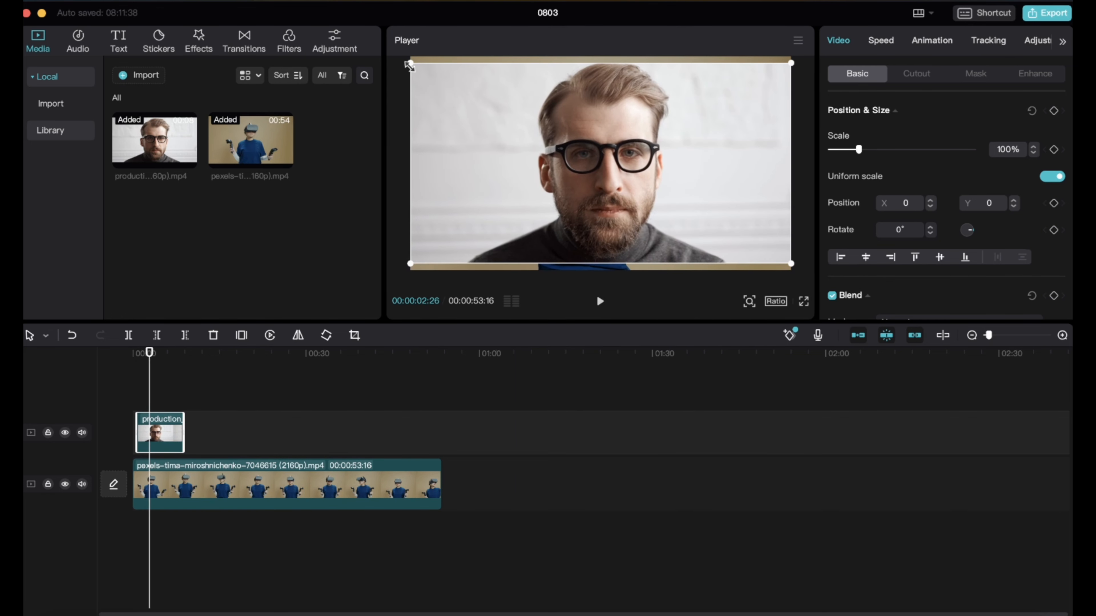
Scale the overlay clip of the man to 32%, place it in the frame's lower-right corner at X 1310, Y -758, and preview it
{"action": "left_click_drag", "start_coordinate": [410, 63], "coordinate": [594, 170]}
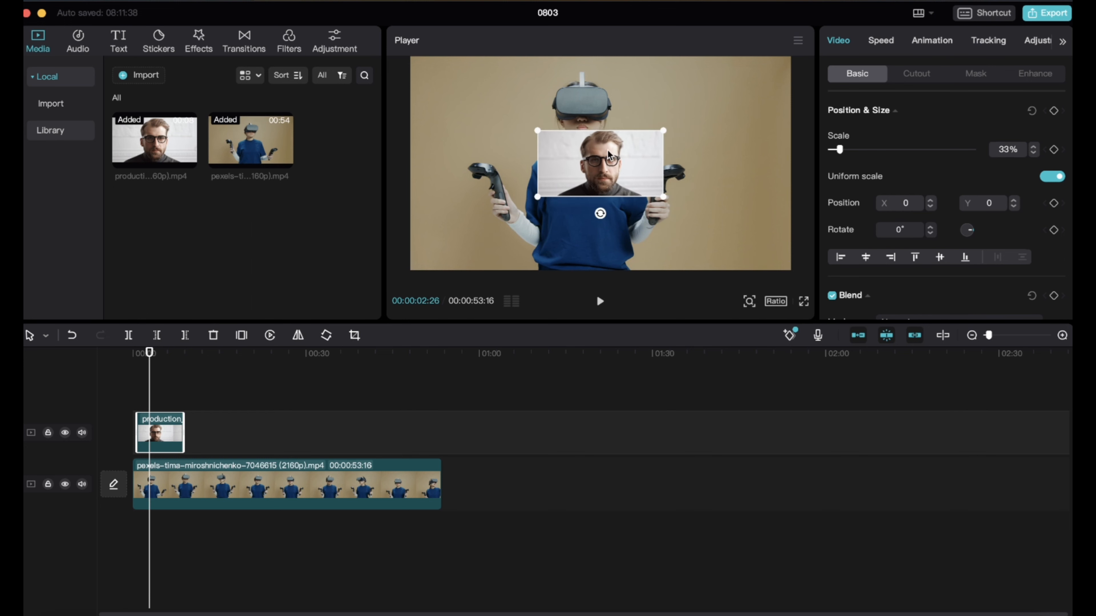
{"action": "left_click_drag", "start_coordinate": [541, 131], "coordinate": [543, 133]}
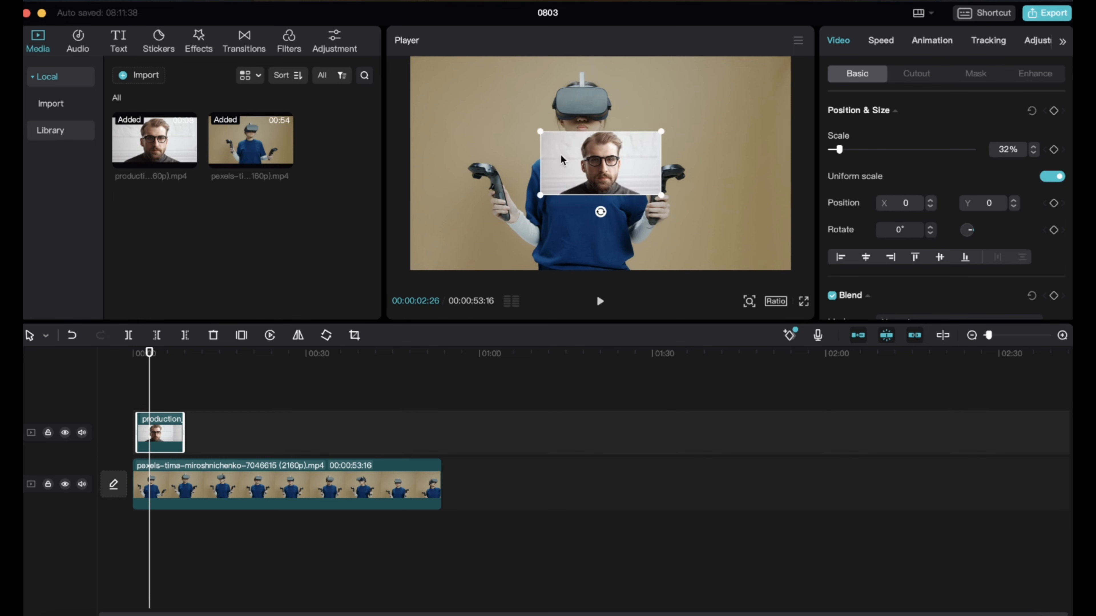
{"action": "left_click_drag", "start_coordinate": [585, 166], "coordinate": [714, 239]}
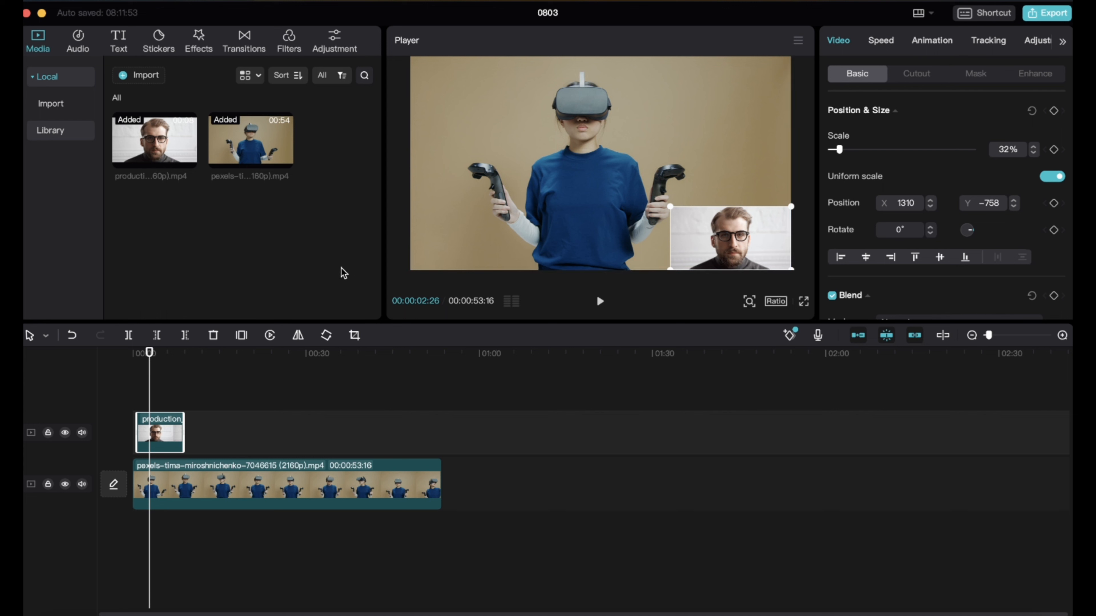
{"action": "left_click", "coordinate": [600, 301]}
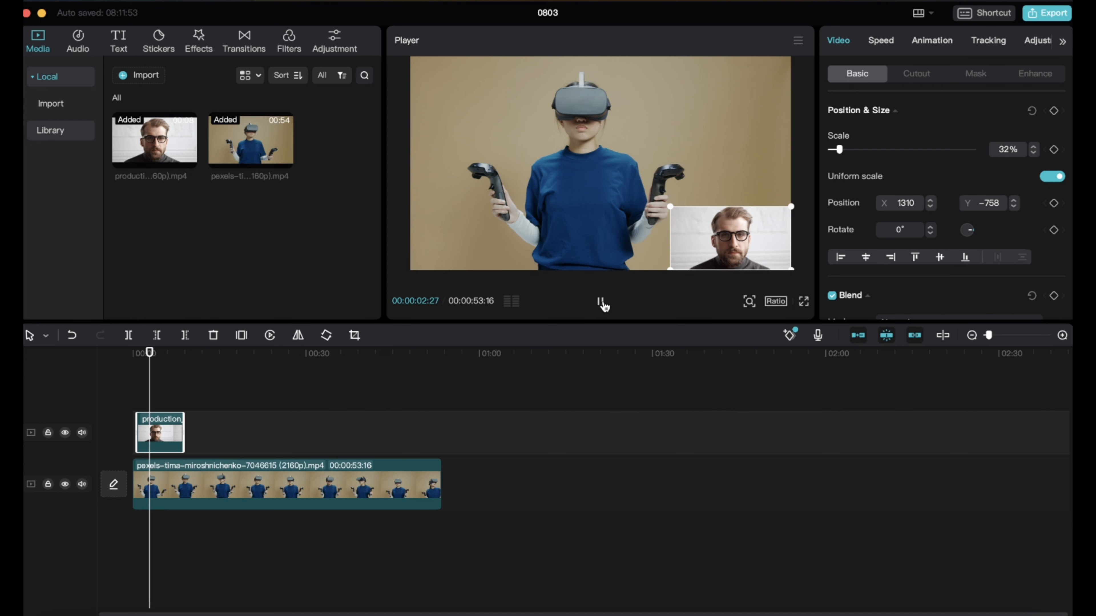
{"action": "left_click", "coordinate": [601, 302]}
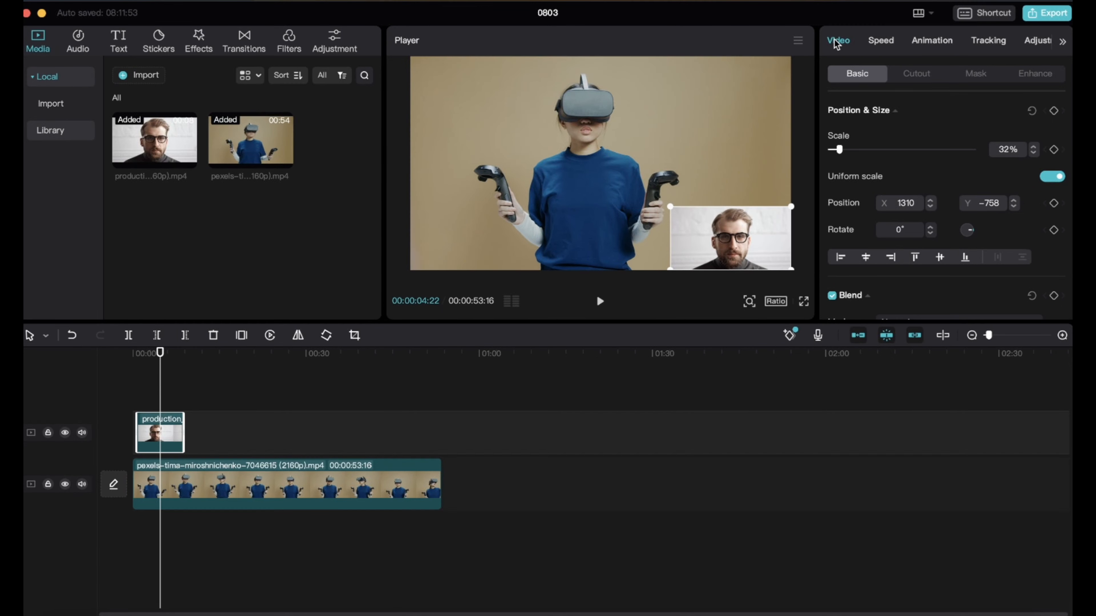
Remove the background of the man's overlay clip with Auto cutout and play the result from near the start
{"action": "left_click", "coordinate": [917, 76]}
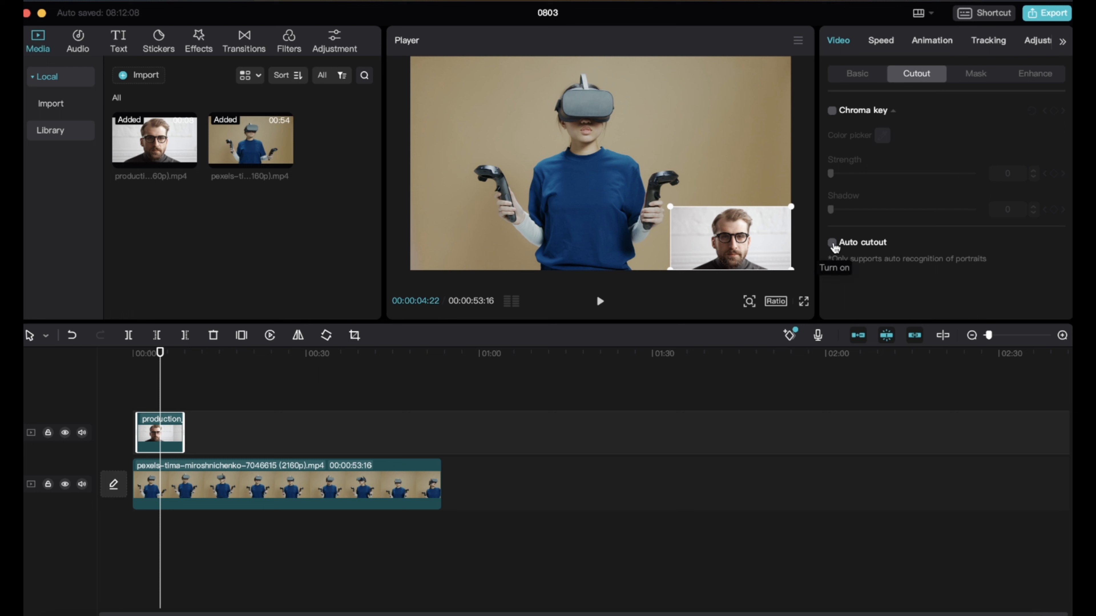
{"action": "left_click", "coordinate": [832, 244]}
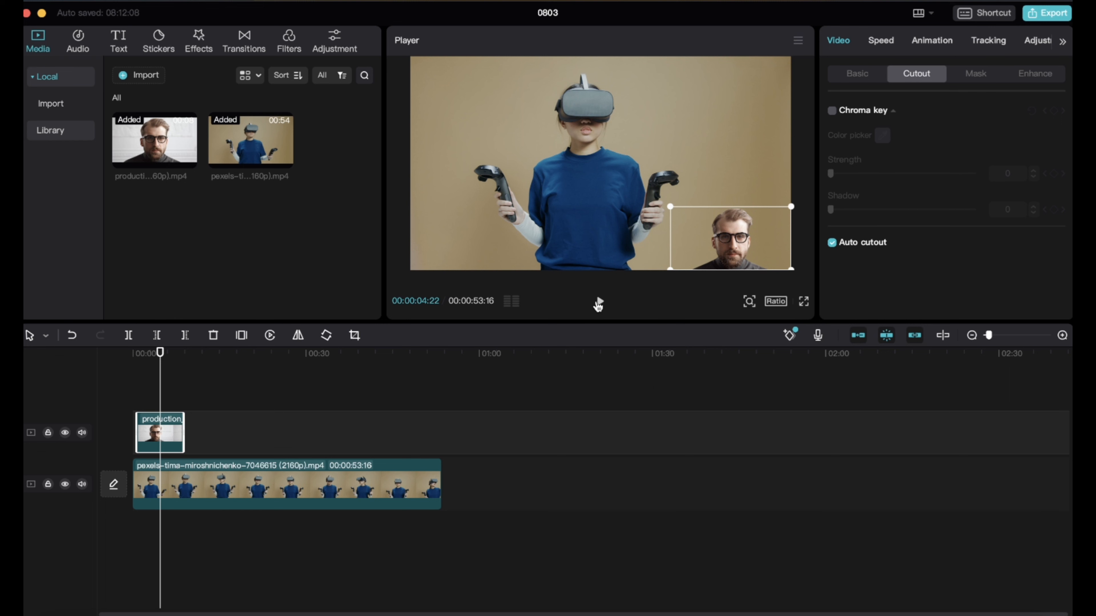
{"action": "left_click", "coordinate": [600, 300]}
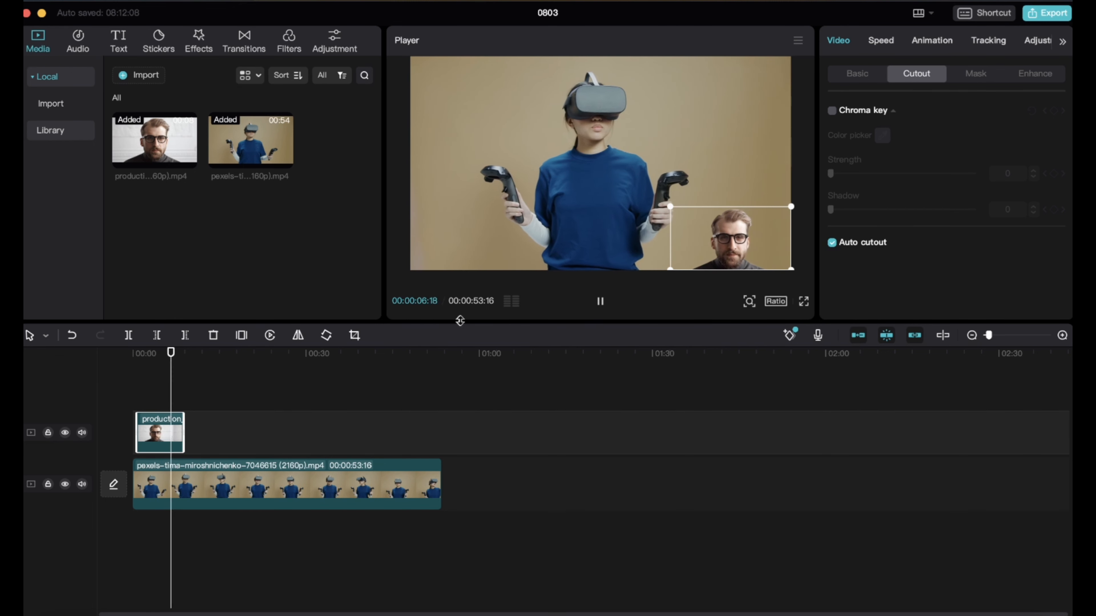
{"action": "left_click", "coordinate": [137, 407]}
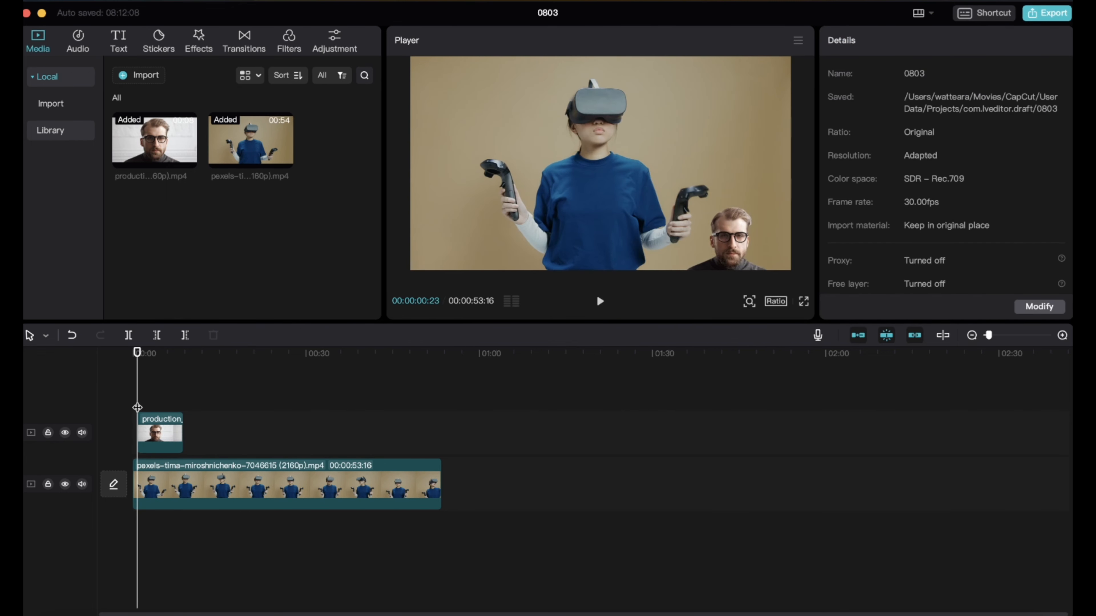
{"action": "left_click", "coordinate": [600, 304]}
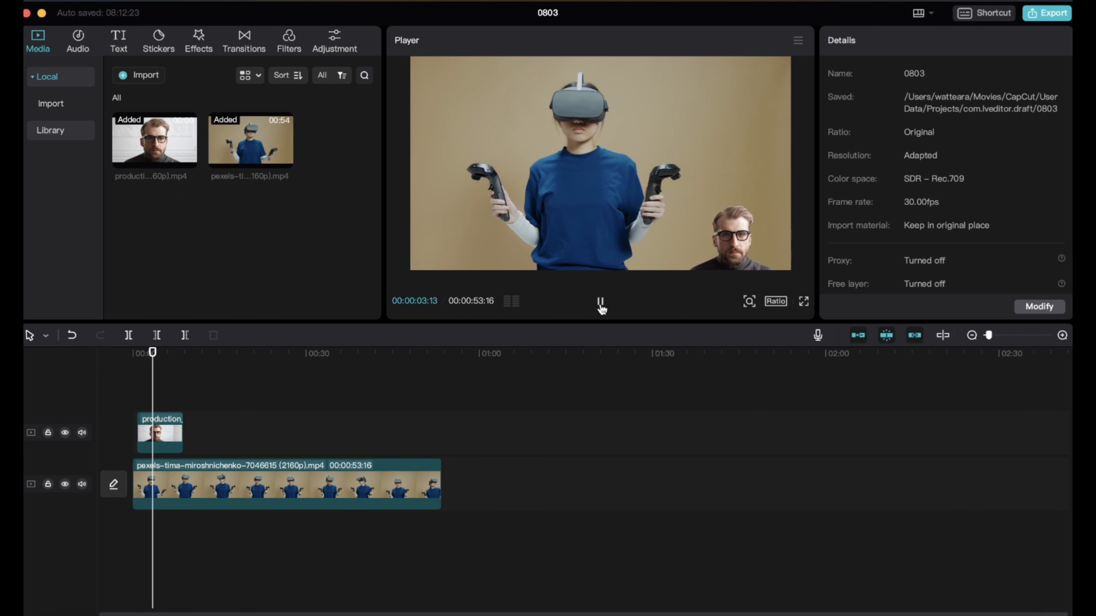
{"action": "left_click", "coordinate": [601, 308]}
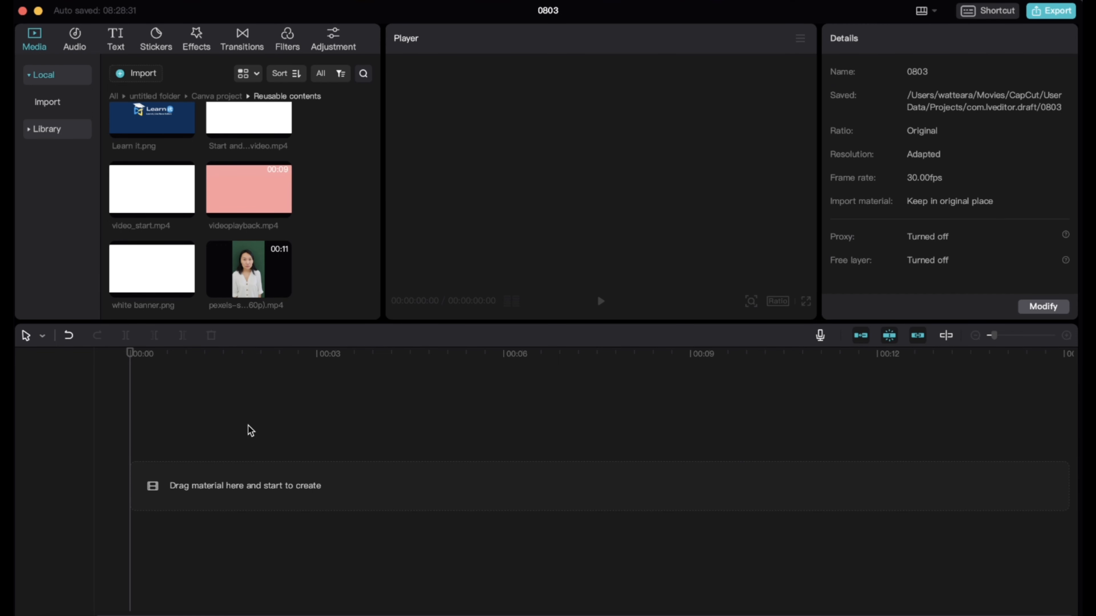
Add white banner.png to the timeline, place the woman's green-background clip on a track above it, and preview the overlay
{"action": "left_click", "coordinate": [186, 289]}
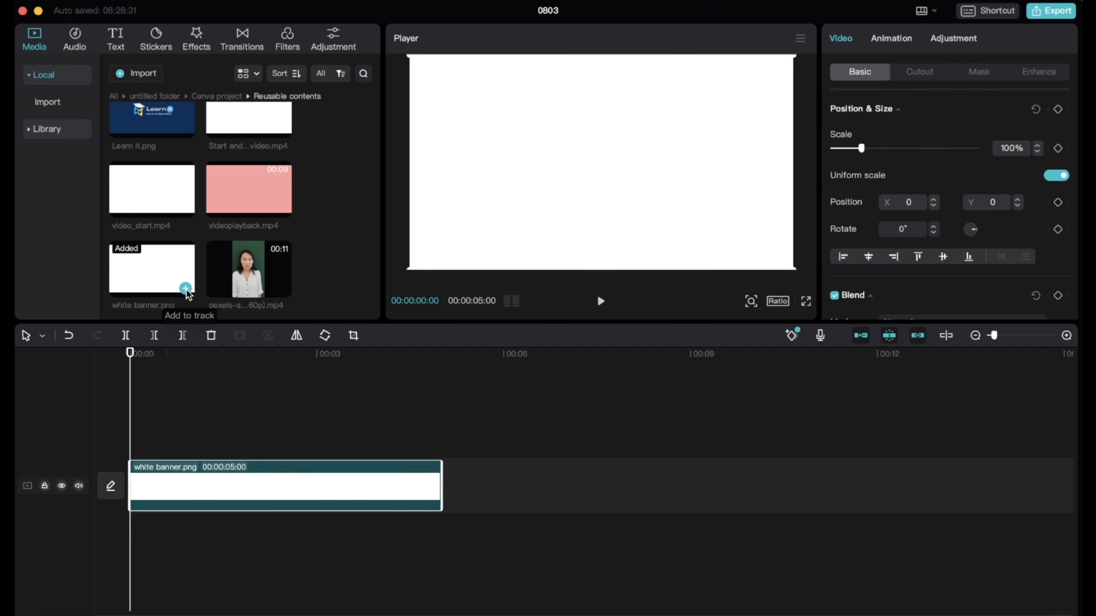
{"action": "left_click", "coordinate": [283, 289]}
{"action": "left_click_drag", "start_coordinate": [221, 485], "coordinate": [220, 432]}
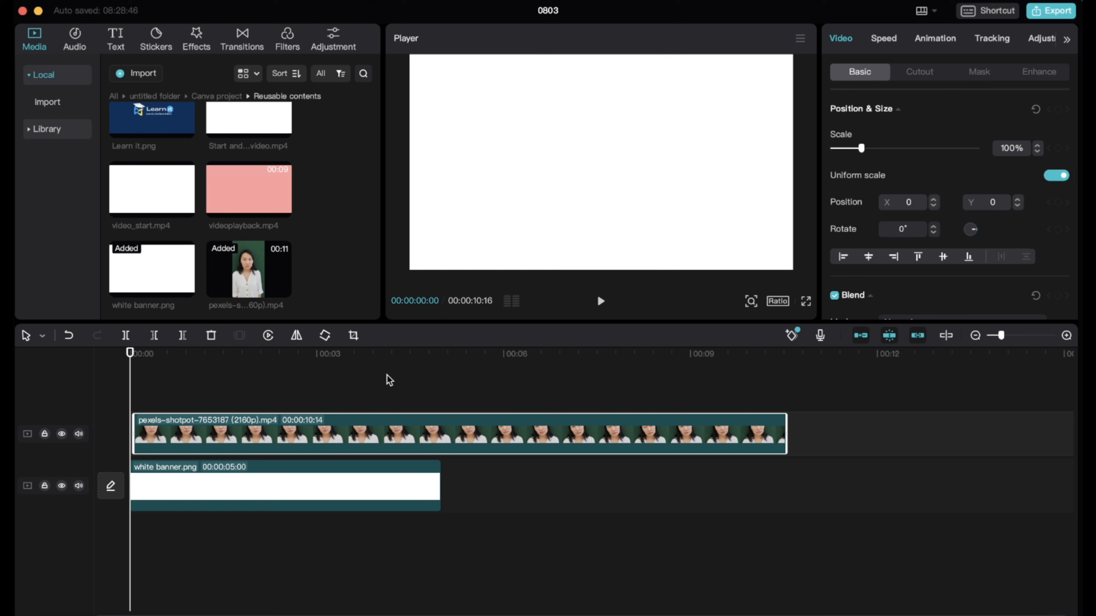
{"action": "left_click", "coordinate": [601, 303]}
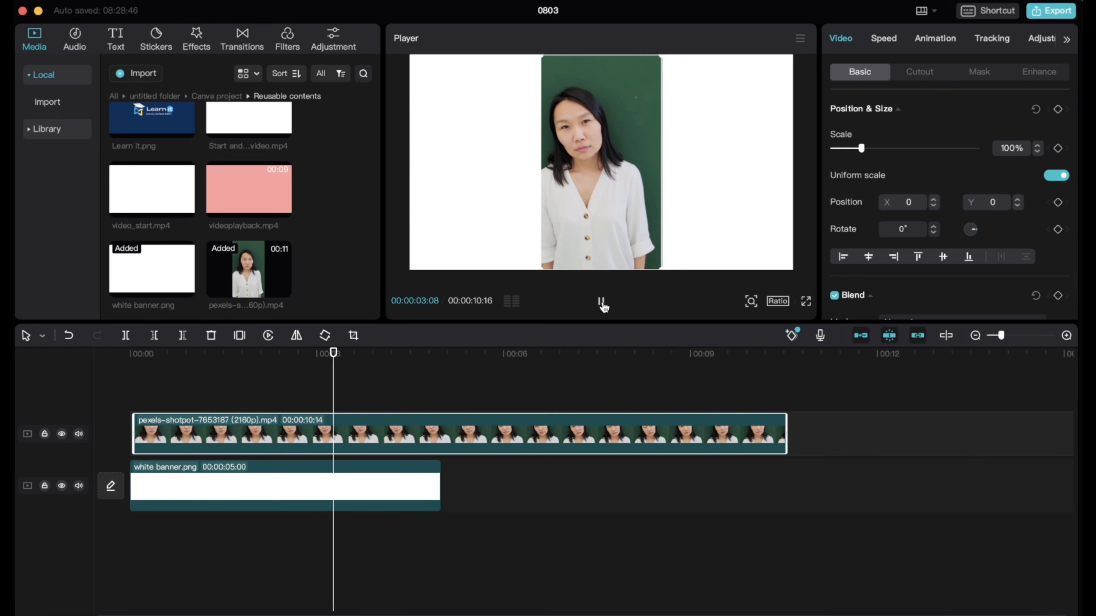
{"action": "left_click", "coordinate": [602, 303]}
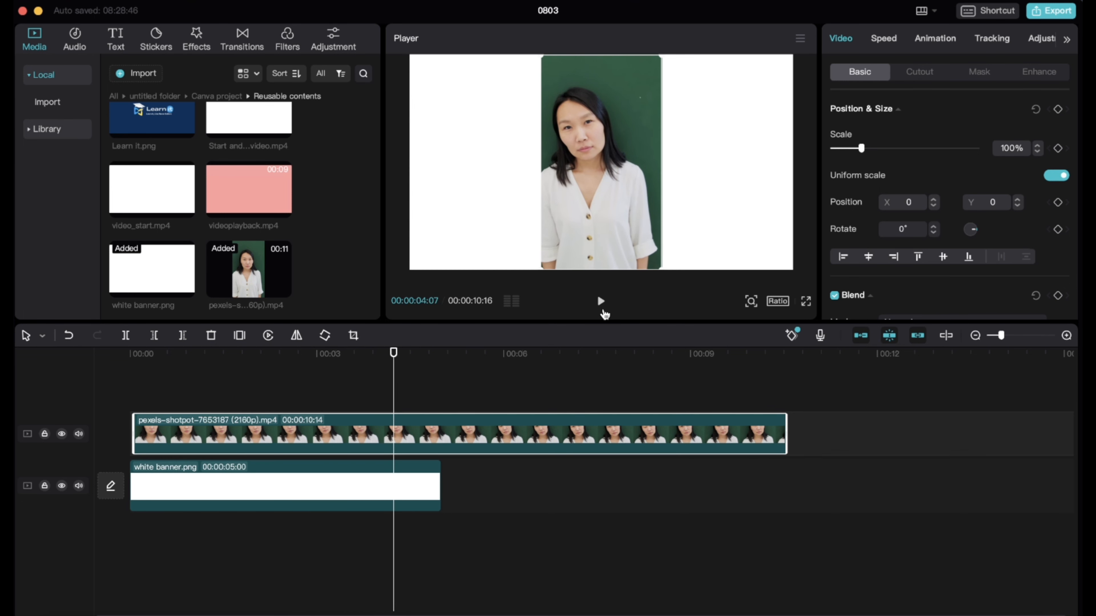
{"action": "left_click", "coordinate": [131, 356]}
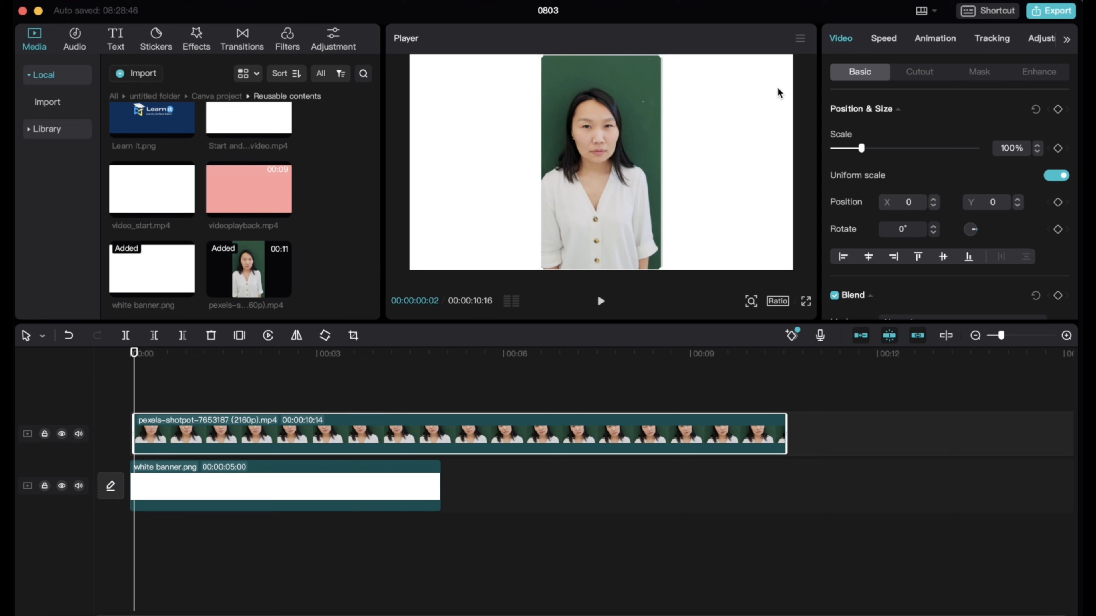
Apply Chroma key to the woman's clip, sampling its green background with strength 1, preview it, and raise the shadow slightly
{"action": "left_click", "coordinate": [914, 74]}
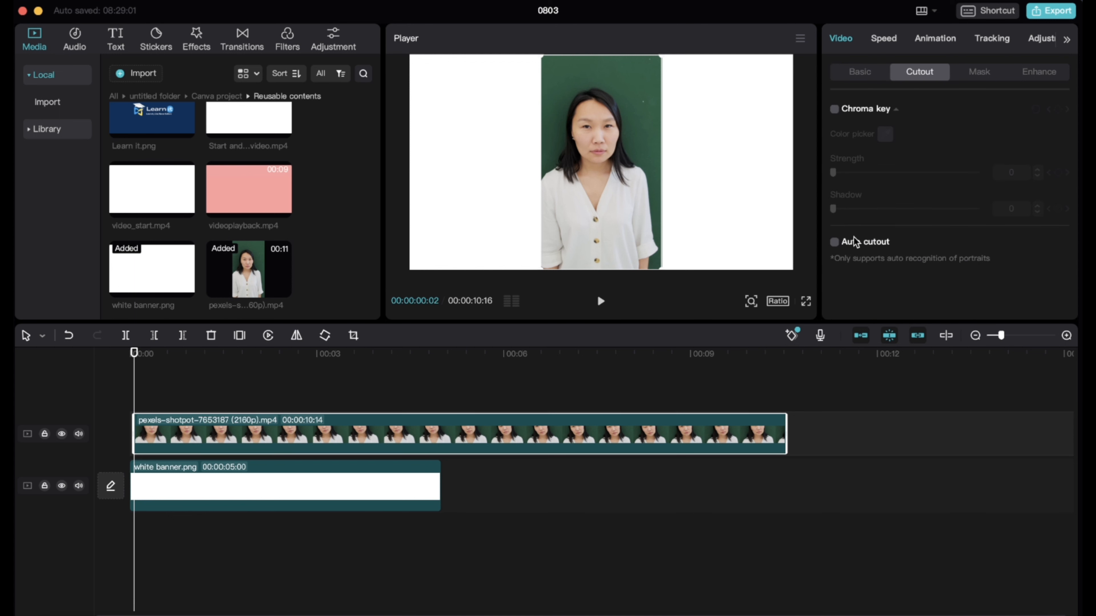
{"action": "left_click", "coordinate": [834, 110]}
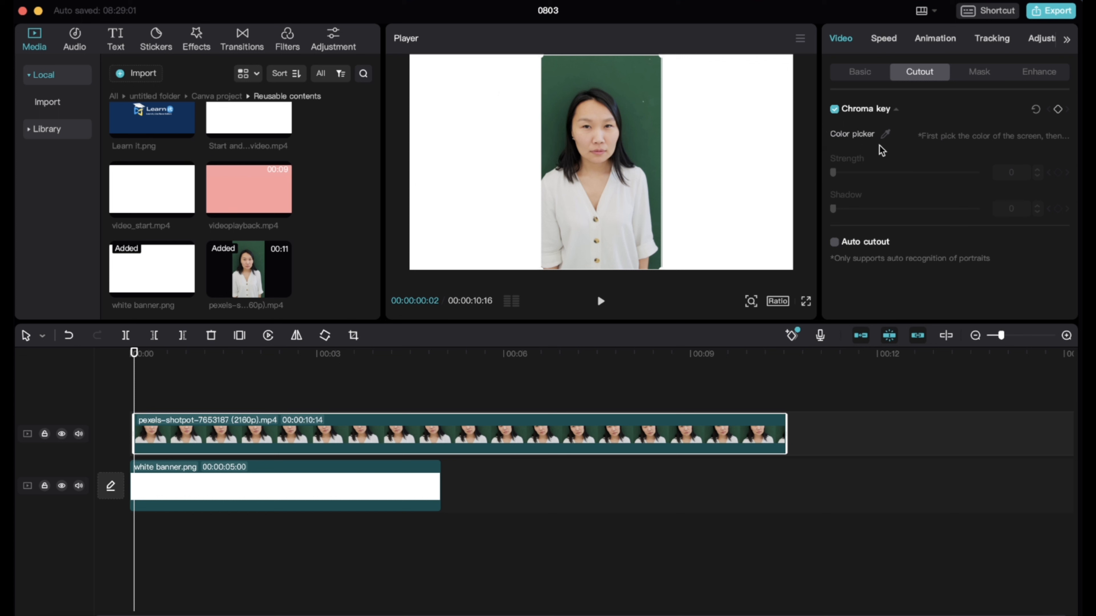
{"action": "left_click", "coordinate": [886, 135]}
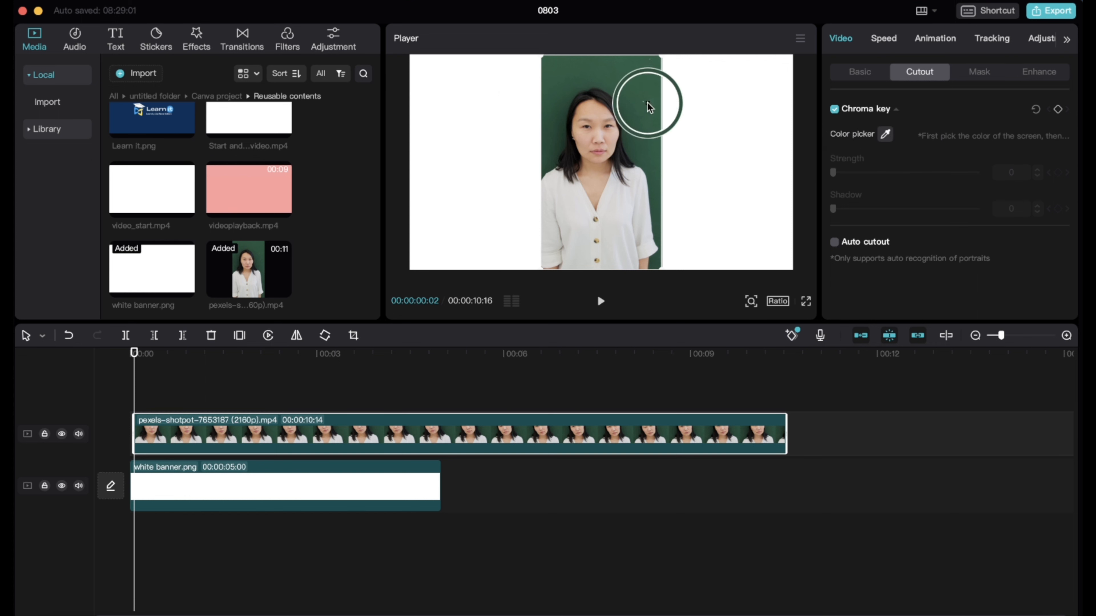
{"action": "left_click", "coordinate": [624, 91]}
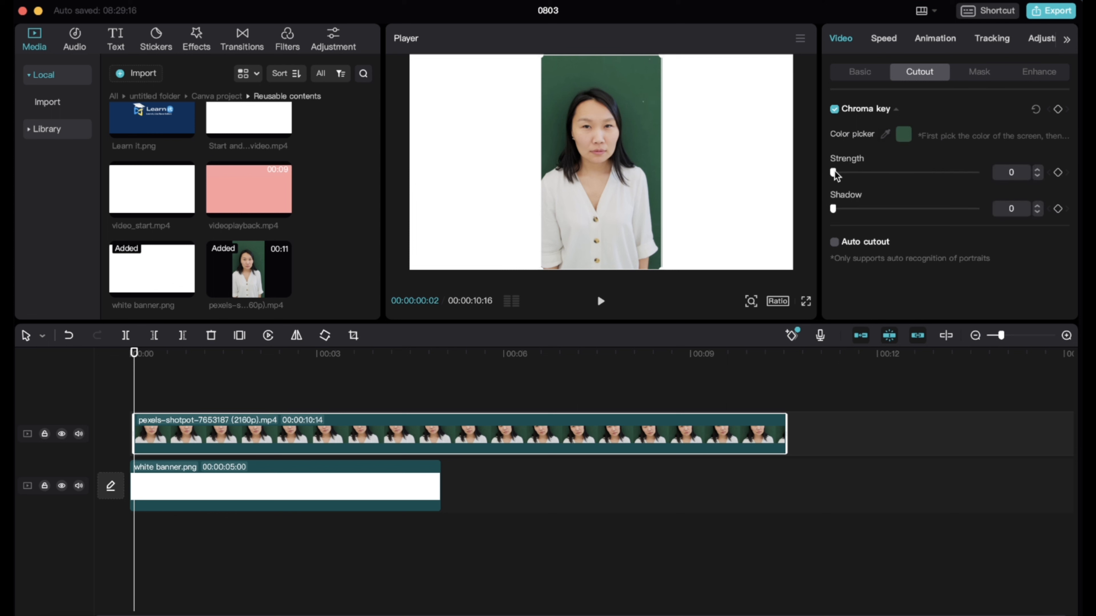
{"action": "left_click_drag", "start_coordinate": [835, 172], "coordinate": [836, 172]}
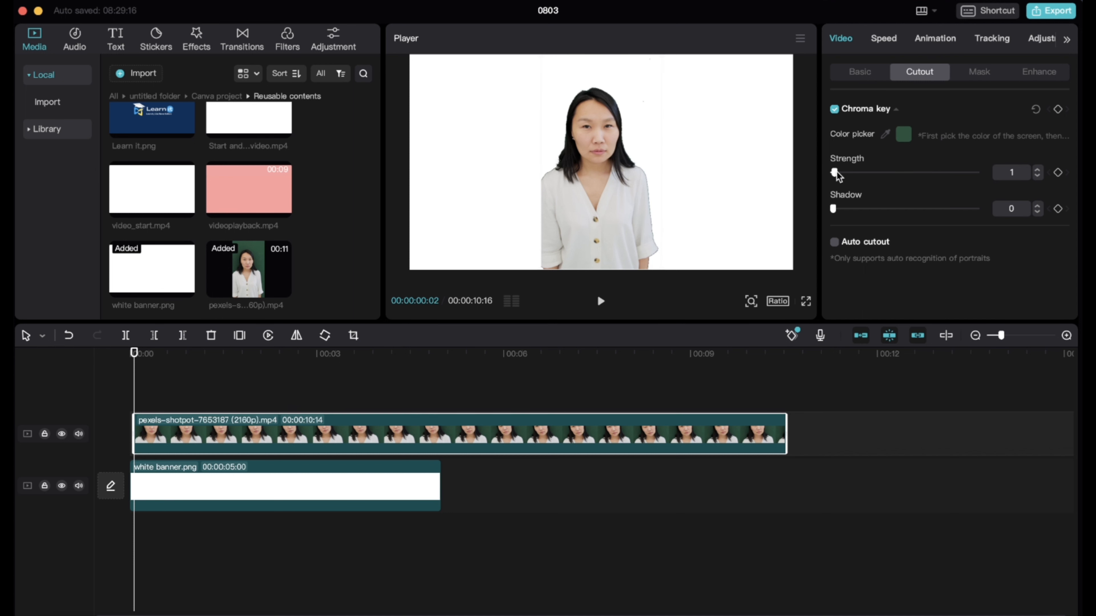
{"action": "left_click", "coordinate": [601, 301]}
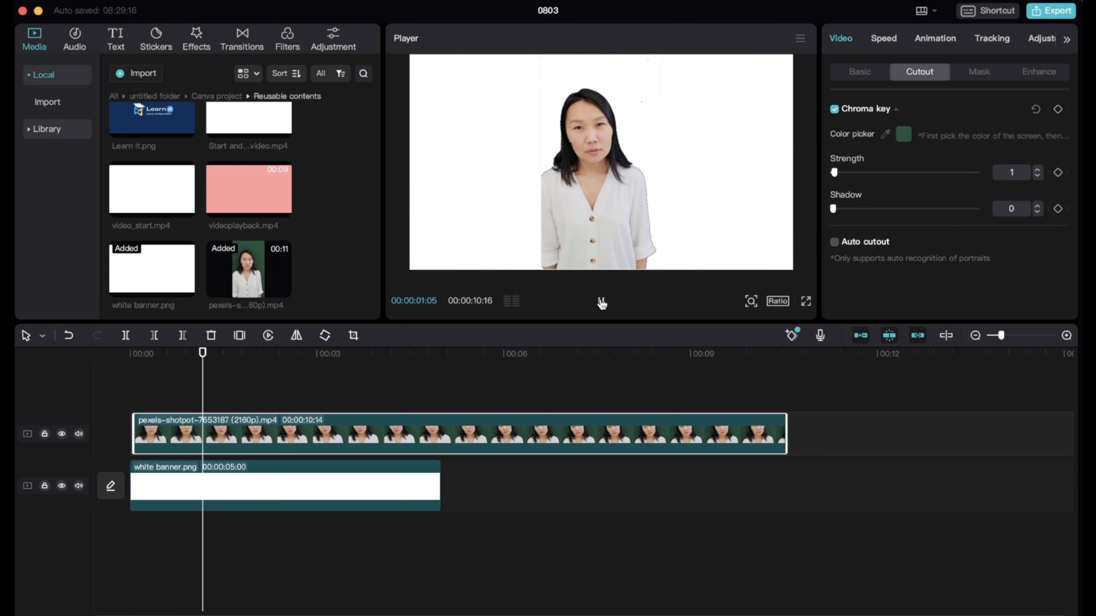
{"action": "left_click", "coordinate": [600, 302]}
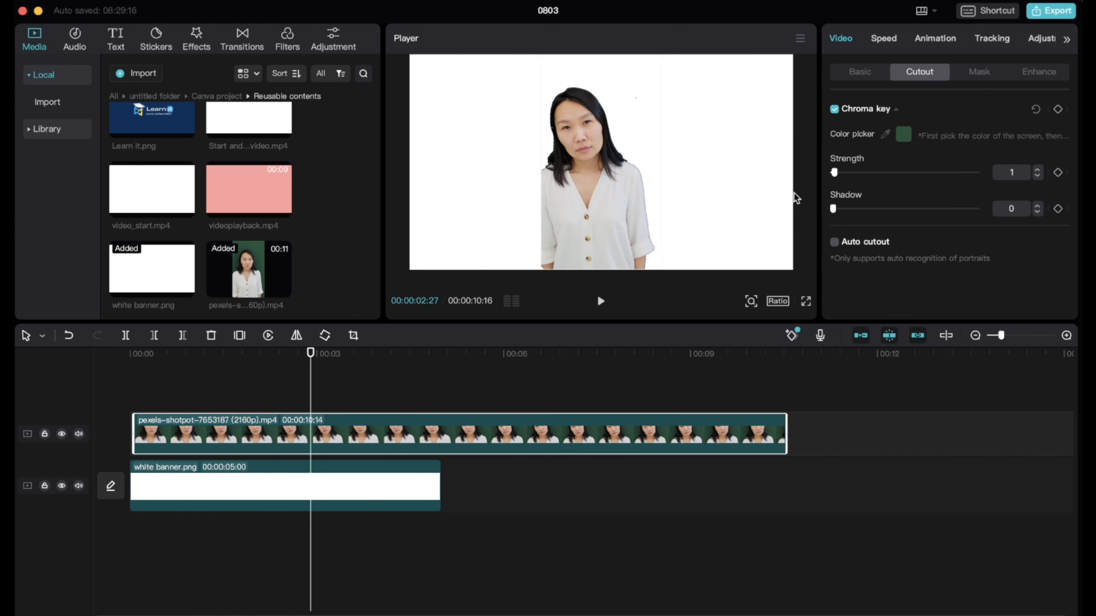
{"action": "mouse_move", "coordinate": [834, 209]}
{"action": "left_mouse_down"}
{"action": "mouse_move", "coordinate": [920, 208]}
{"action": "mouse_move", "coordinate": [843, 212]}
{"action": "left_mouse_up"}
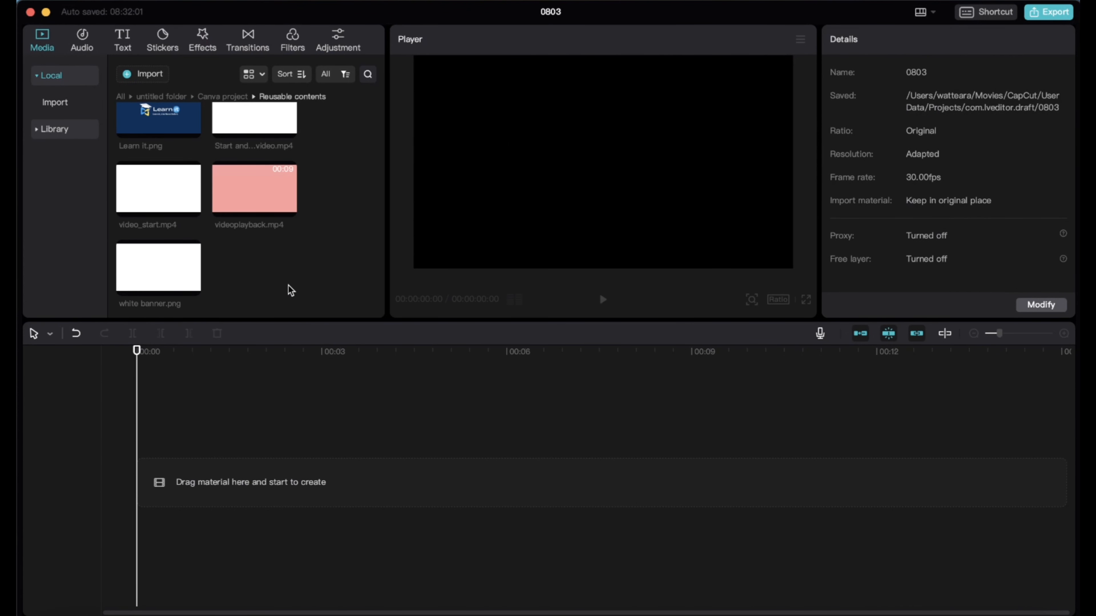
{"action": "scroll", "coordinate": [288, 274], "scroll_direction": "up", "scroll_amount": 5}
{"action": "scroll", "coordinate": [288, 274], "scroll_direction": "down", "scroll_amount": 5}
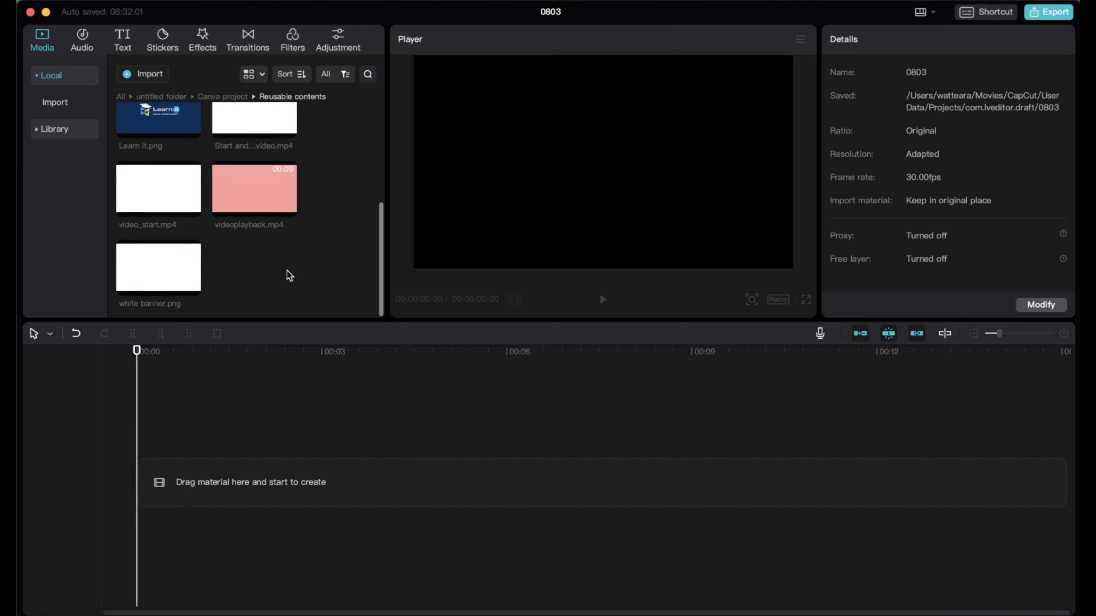
{"action": "left_click", "coordinate": [149, 77]}
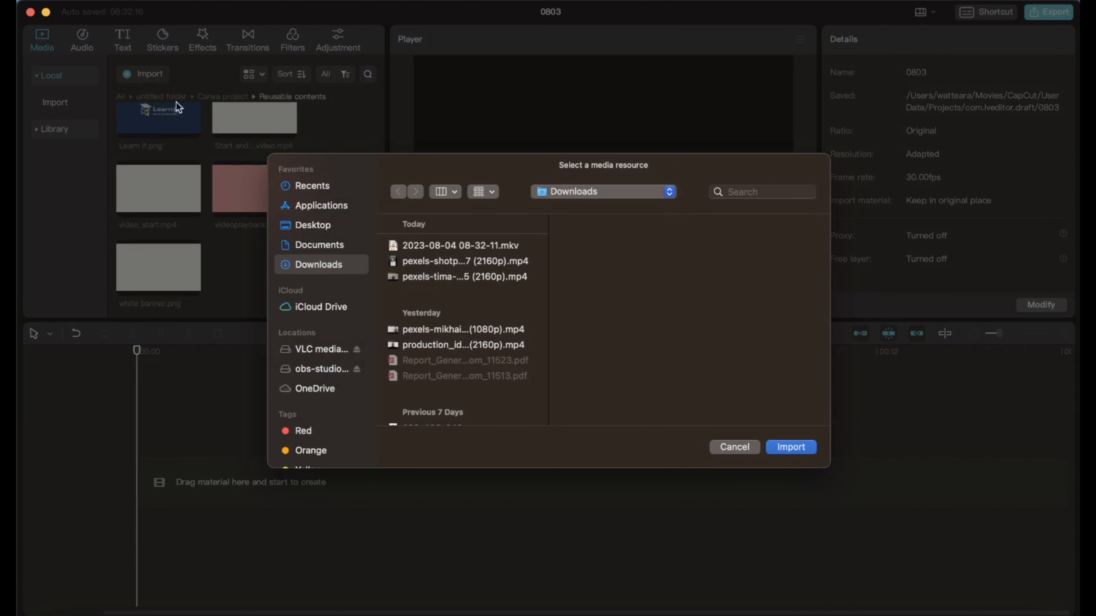
{"action": "left_click", "coordinate": [426, 262]}
{"action": "left_click", "coordinate": [784, 449]}
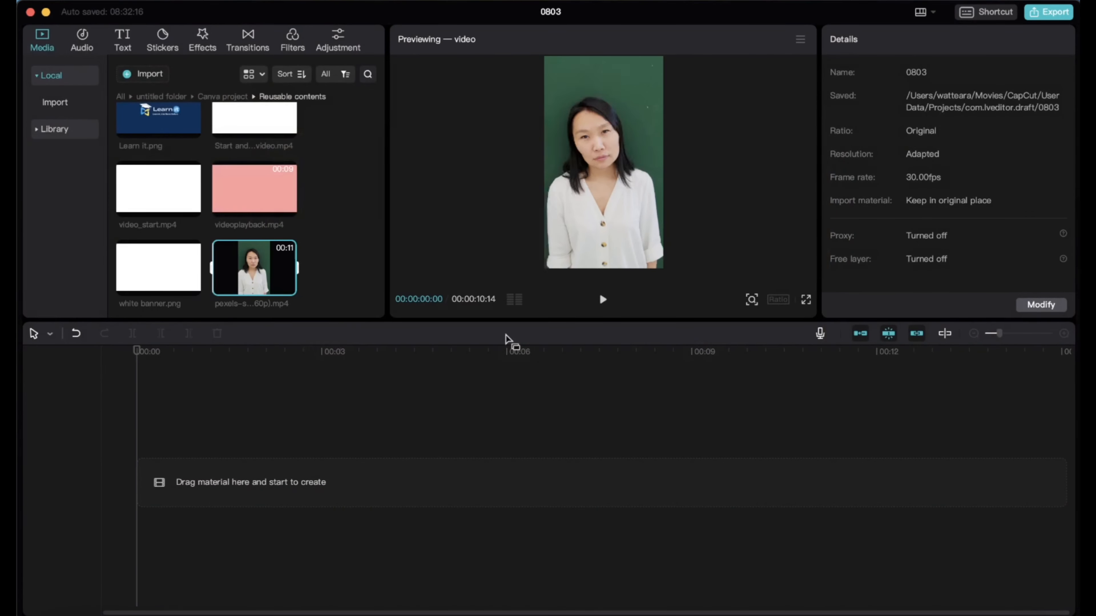
{"action": "left_click", "coordinate": [349, 265]}
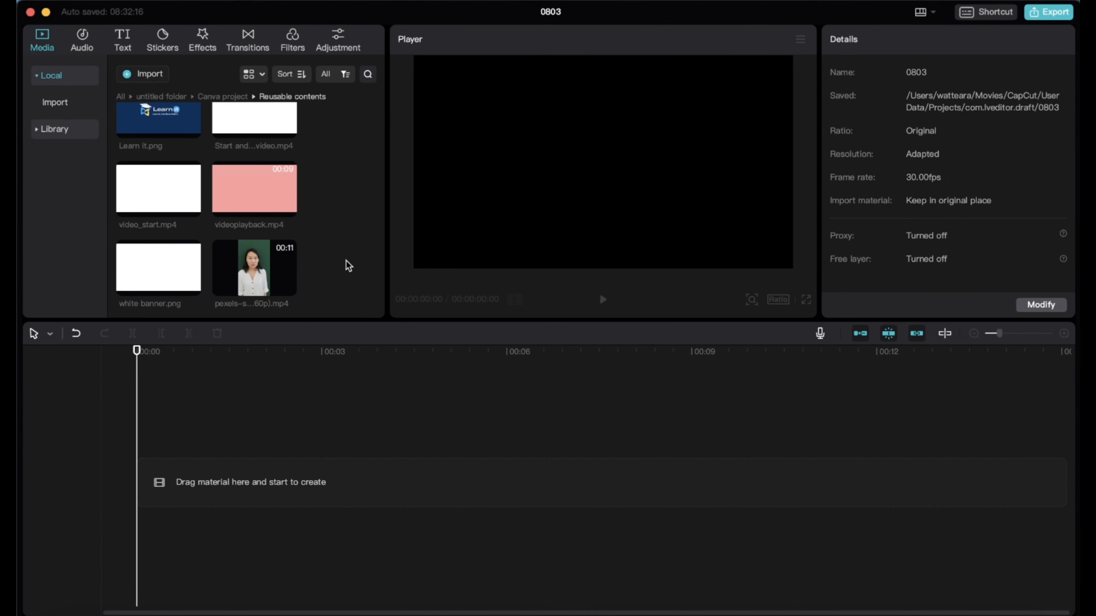
{"action": "left_click", "coordinate": [287, 287]}
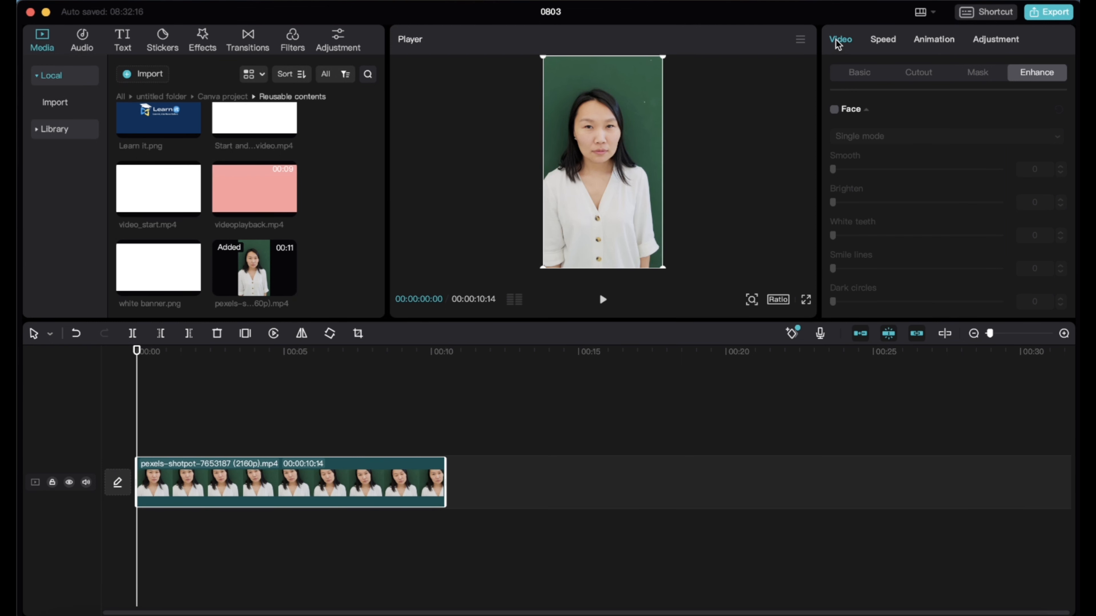
Animate the woman's clip with scale keyframes of 100% at its start and 150% at its end, and preview the zoom
{"action": "left_click", "coordinate": [856, 74]}
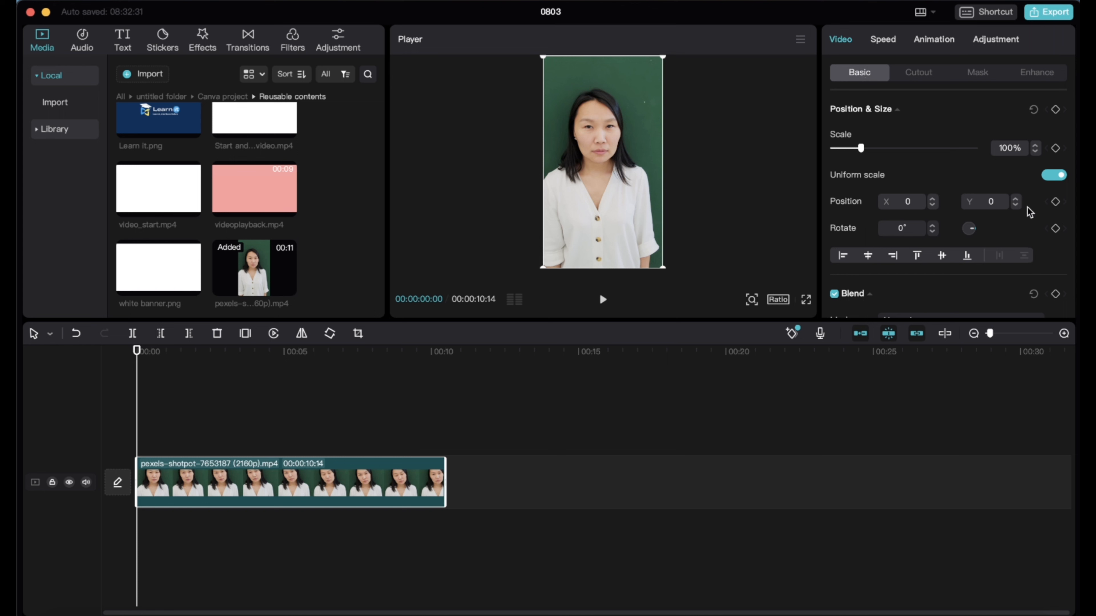
{"action": "left_click", "coordinate": [1056, 148]}
{"action": "left_click_drag", "start_coordinate": [137, 351], "coordinate": [444, 358]}
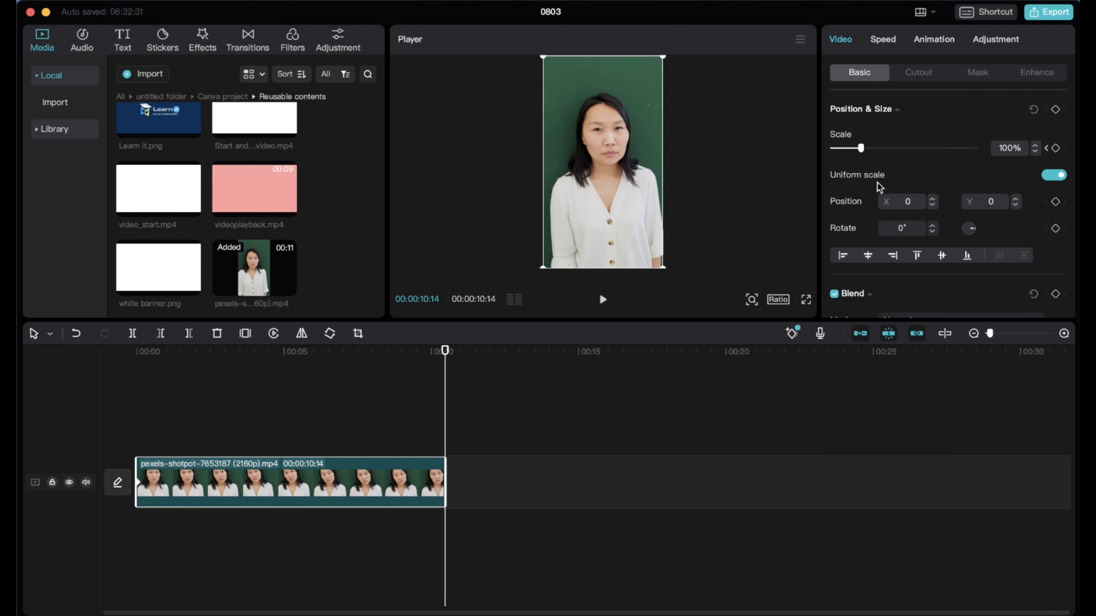
{"action": "left_click", "coordinate": [1056, 148]}
{"action": "left_click", "coordinate": [1003, 148]}
{"action": "type", "text": "5"}
{"action": "key", "text": "Delete"}
{"action": "key", "text": "Return"}
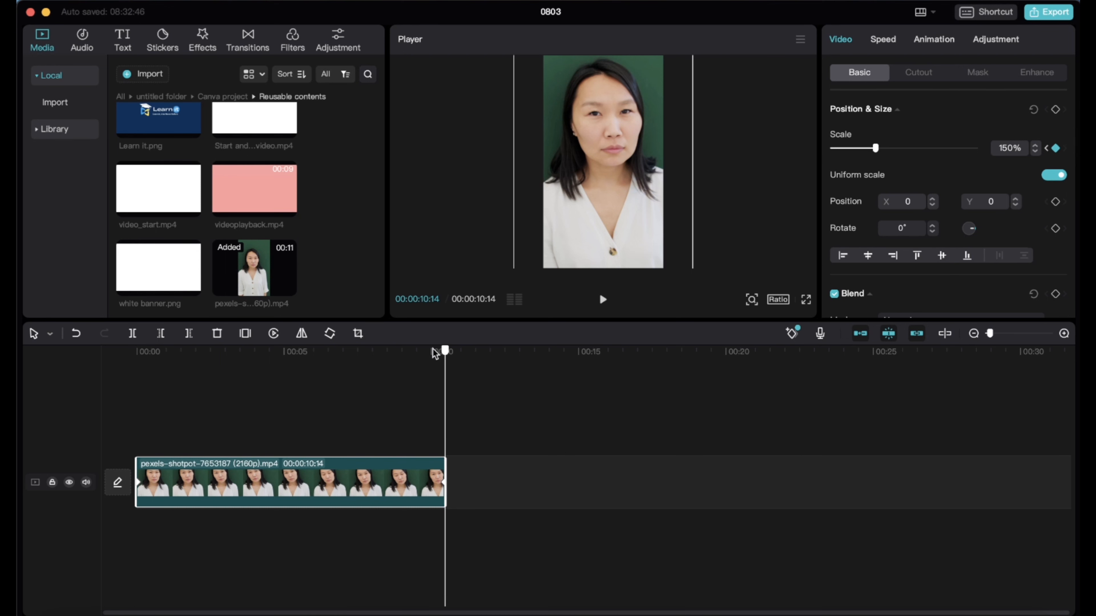
{"action": "left_click_drag", "start_coordinate": [444, 350], "coordinate": [118, 350]}
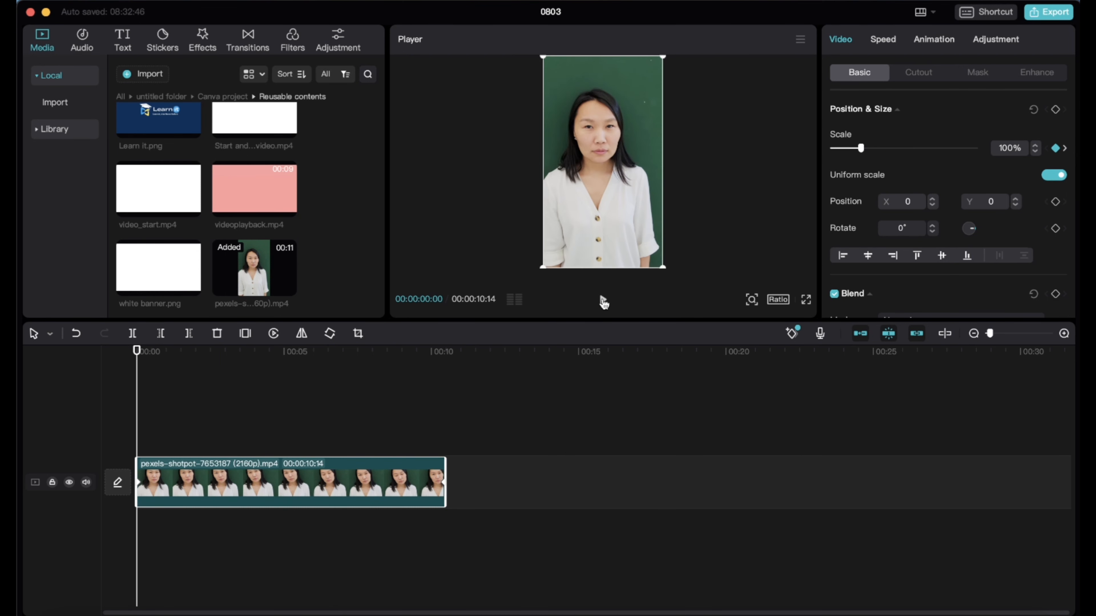
{"action": "left_click", "coordinate": [604, 301]}
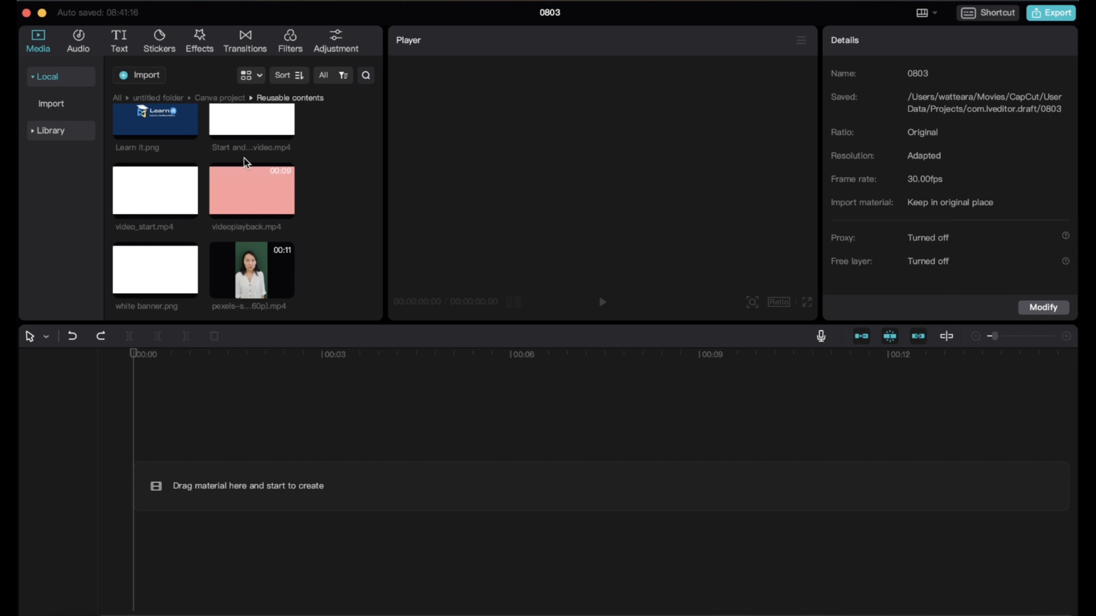
Add video_start.mp4 to the empty timeline, play it, and return the playhead to the start
{"action": "mouse_move", "coordinate": [185, 203]}
{"action": "left_click", "coordinate": [188, 210]}
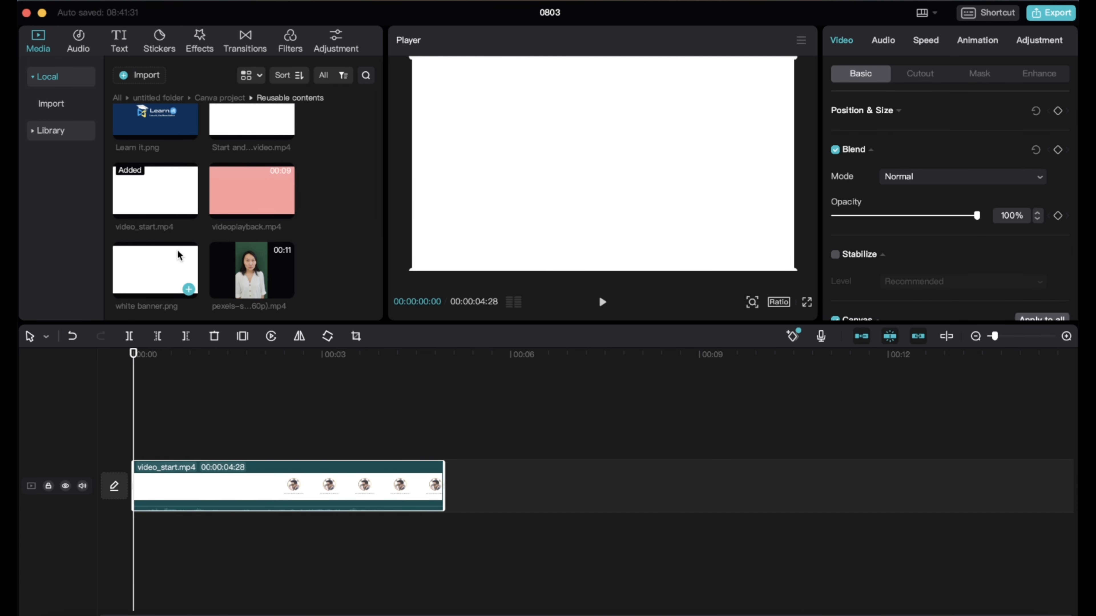
{"action": "left_click", "coordinate": [603, 302]}
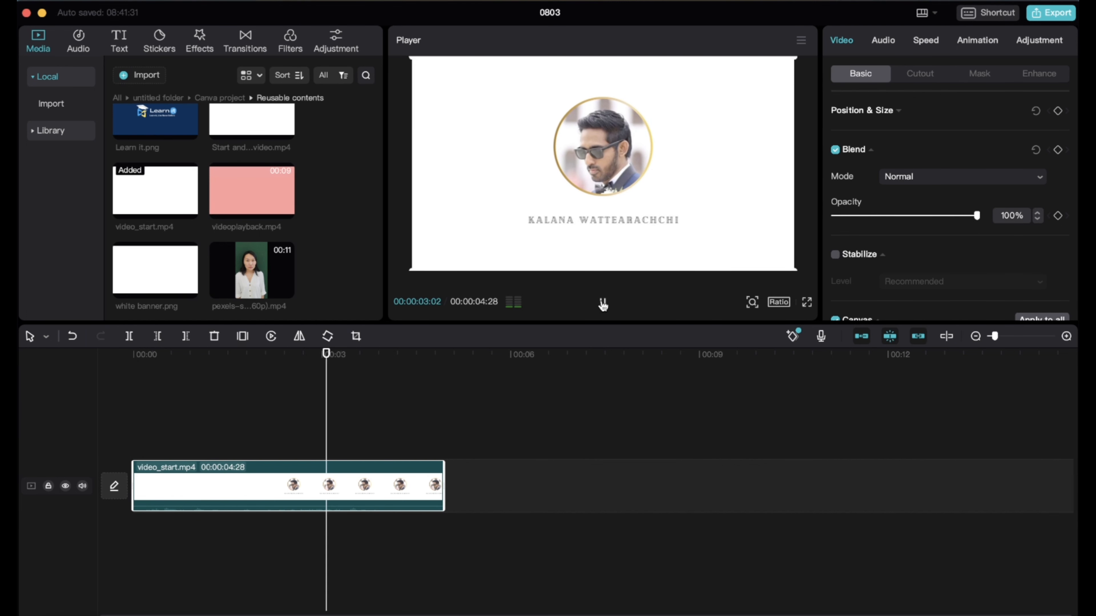
{"action": "left_click", "coordinate": [603, 304]}
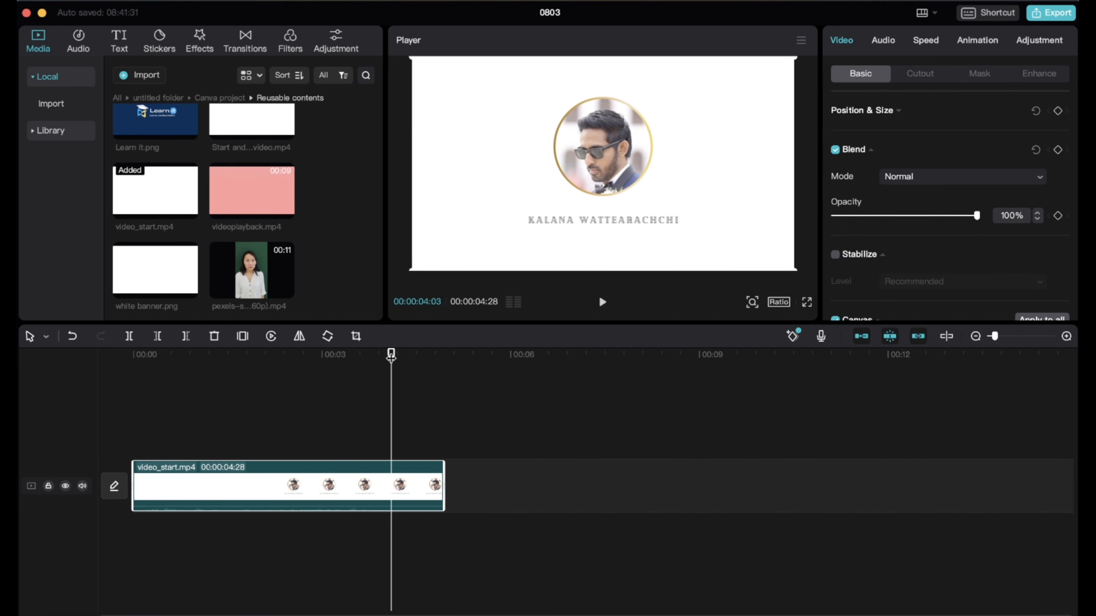
{"action": "left_click_drag", "start_coordinate": [391, 355], "coordinate": [43, 348]}
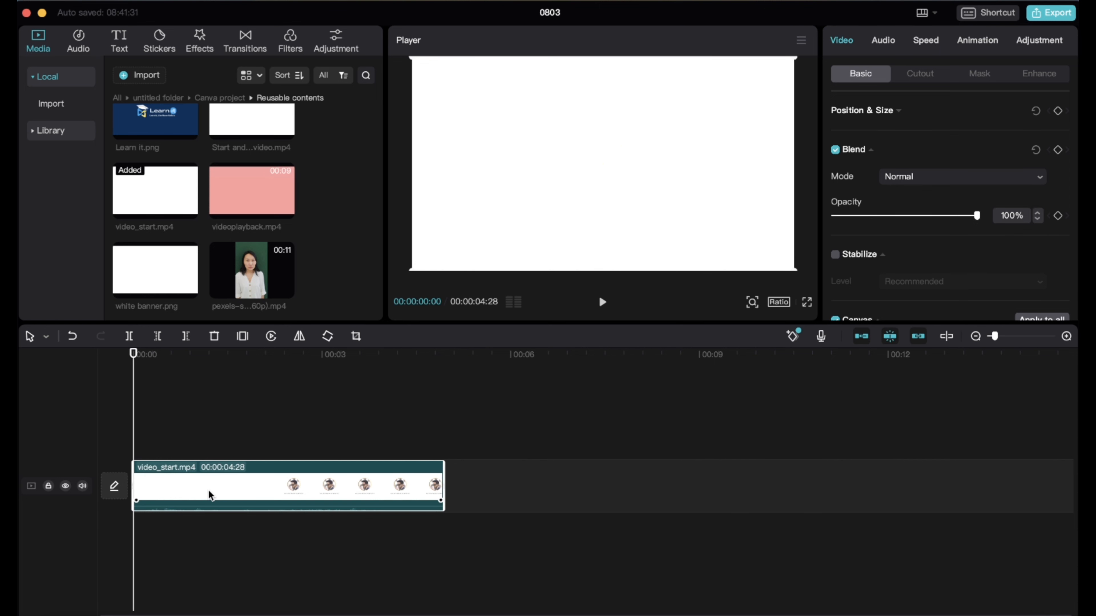
Generate English auto captions for video_start.mp4 and review the text of each caption segment
{"action": "left_click", "coordinate": [122, 42]}
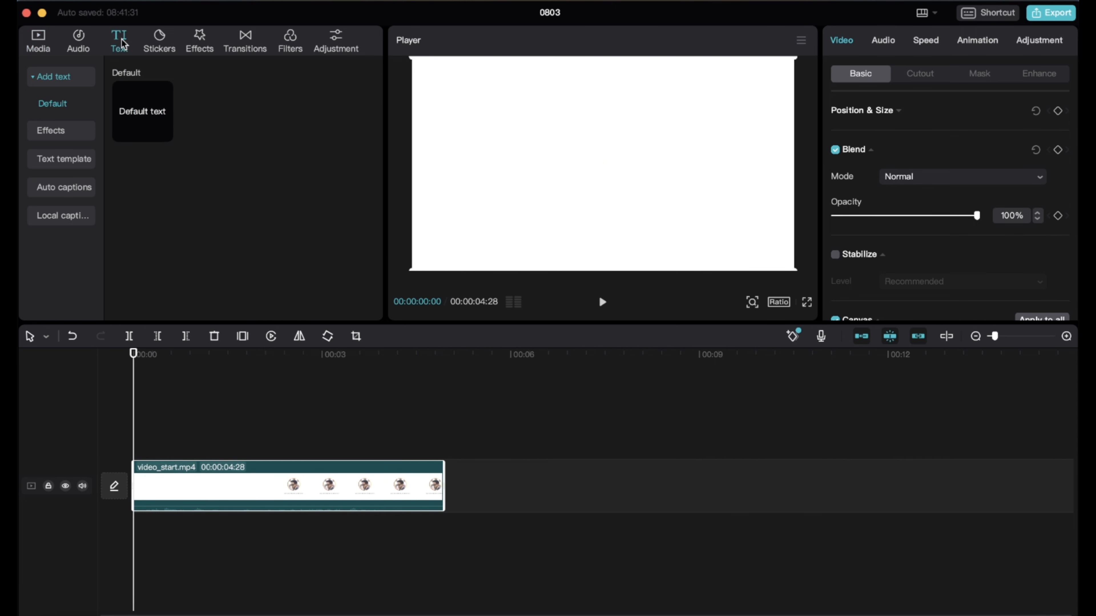
{"action": "left_click", "coordinate": [64, 188]}
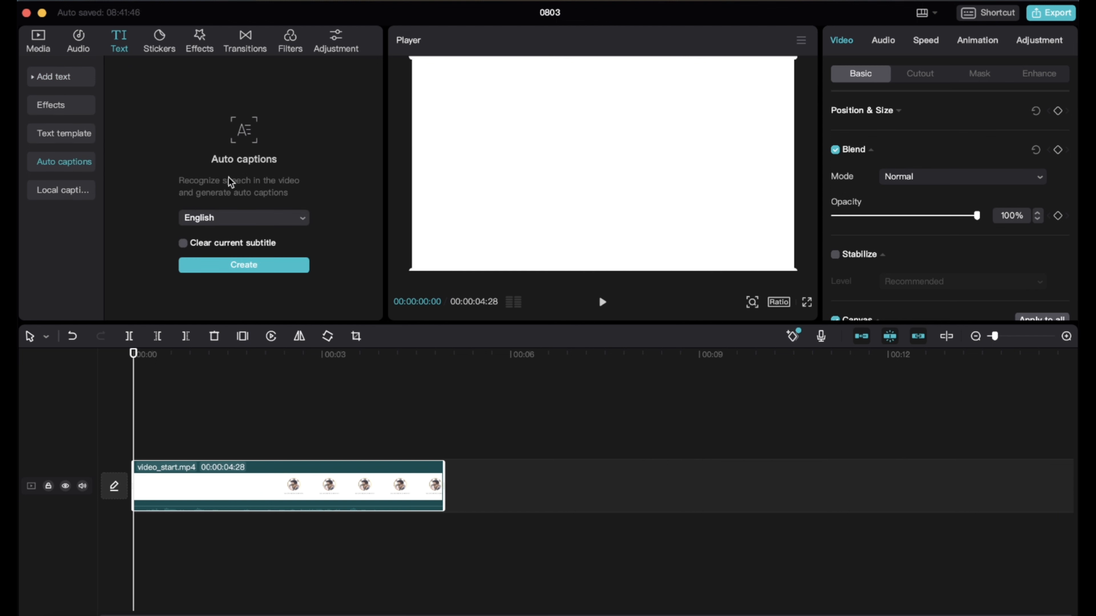
{"action": "left_click", "coordinate": [231, 266]}
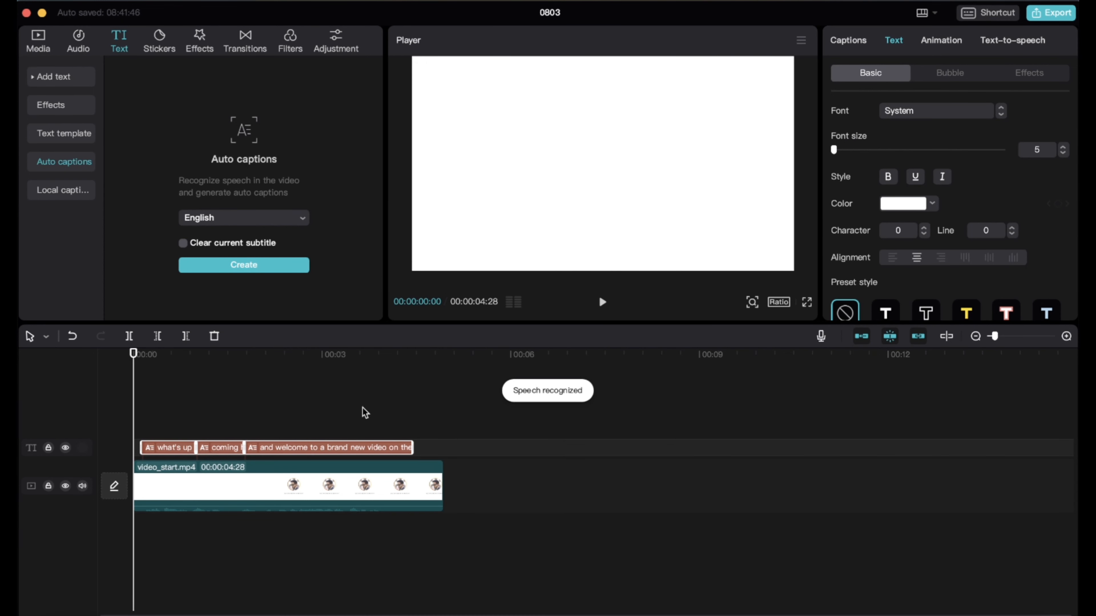
{"action": "left_click", "coordinate": [166, 447]}
{"action": "left_click", "coordinate": [217, 449]}
{"action": "left_click", "coordinate": [276, 449]}
{"action": "left_click", "coordinate": [161, 447]}
{"action": "left_click", "coordinate": [218, 449]}
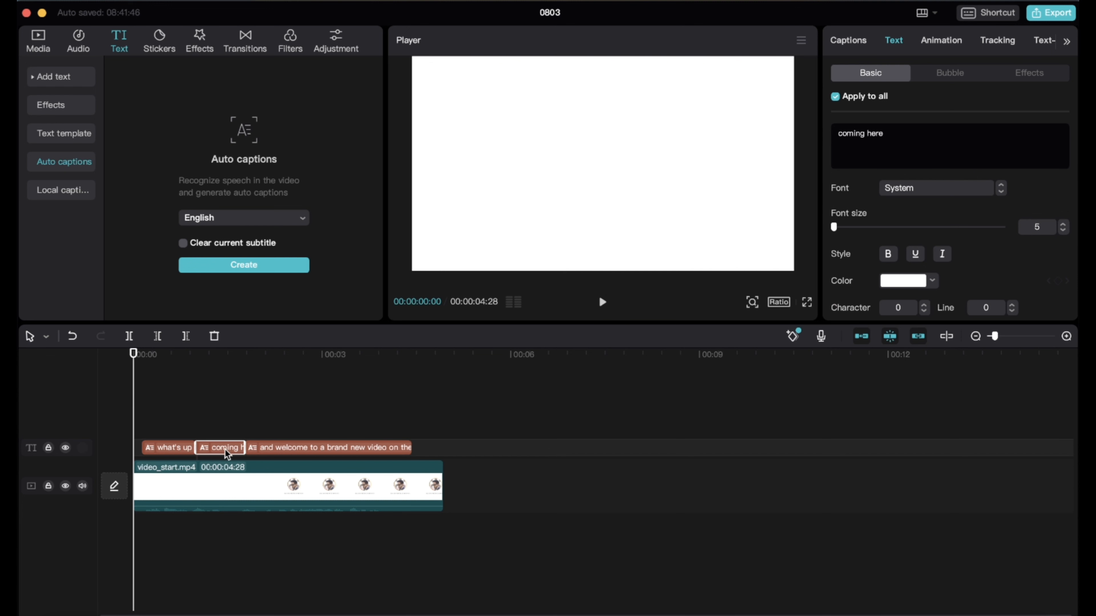
{"action": "left_click", "coordinate": [189, 447]}
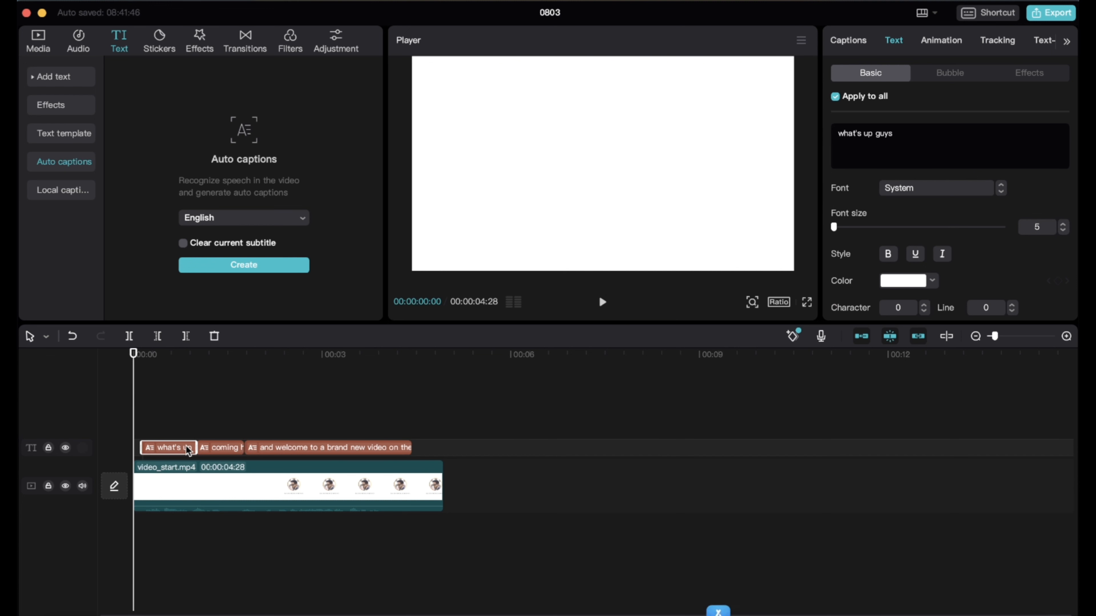
In the "coming here" caption, replace the word "coming" with the speaker's first name
{"action": "left_click", "coordinate": [214, 449]}
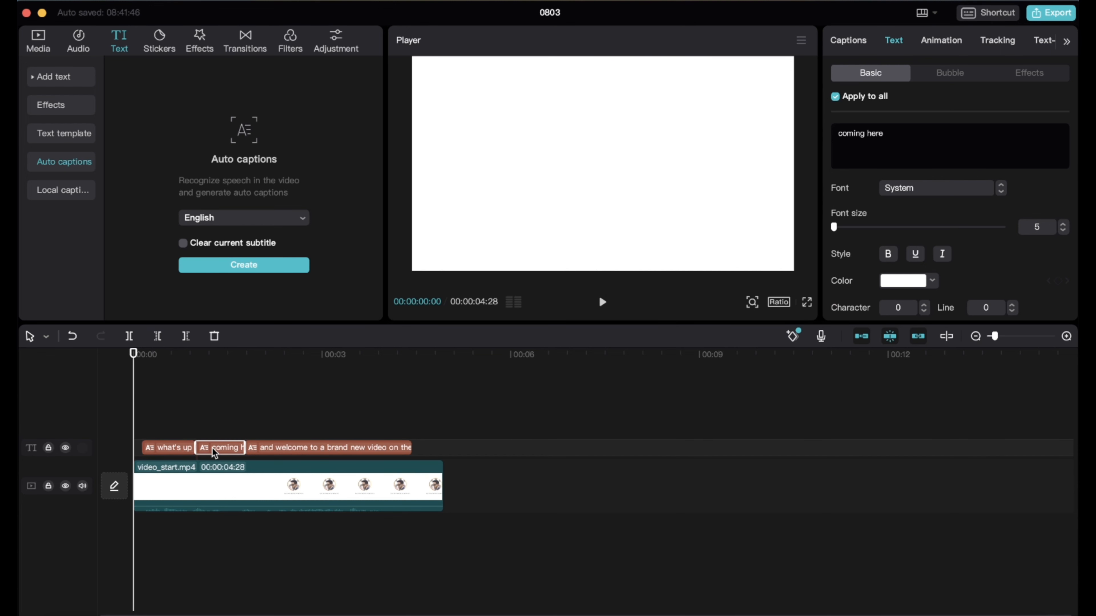
{"action": "double_click", "coordinate": [846, 134]}
{"action": "type", "text": "Kalana"}
Set the text color of all captions to black, hex 000000
{"action": "scroll", "coordinate": [914, 266], "scroll_direction": "down", "scroll_amount": 2}
{"action": "left_click", "coordinate": [910, 245]}
{"action": "left_click_drag", "start_coordinate": [980, 339], "coordinate": [1005, 351]}
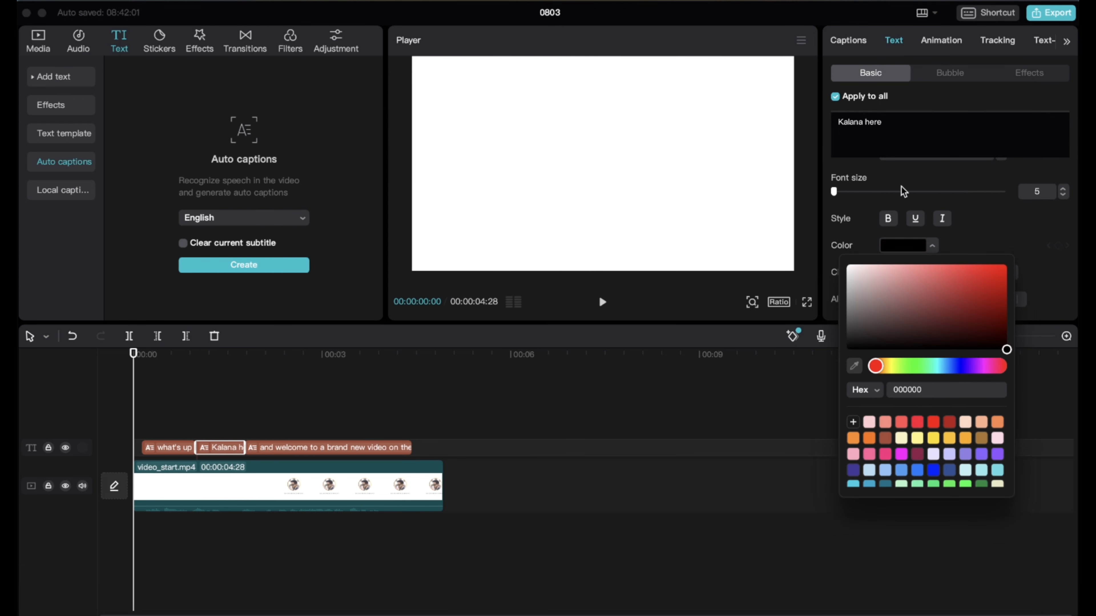
Set the font size of all captions to 43 and preview them over the clip
{"action": "left_click", "coordinate": [872, 191]}
{"action": "left_click_drag", "start_coordinate": [873, 190], "coordinate": [855, 191]}
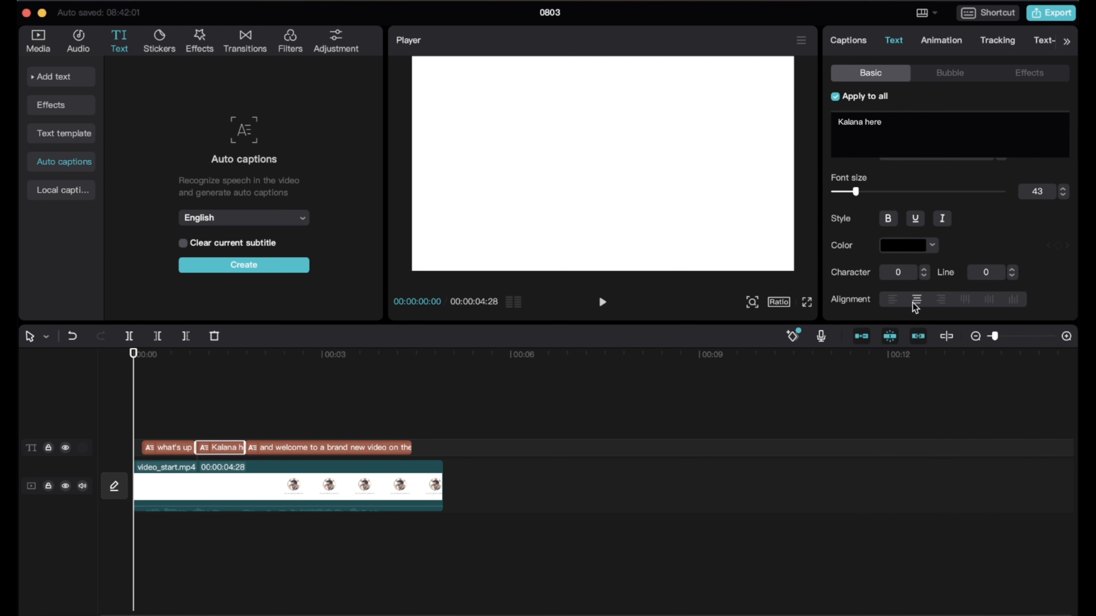
{"action": "left_click", "coordinate": [602, 302]}
{"action": "left_click", "coordinate": [603, 302]}
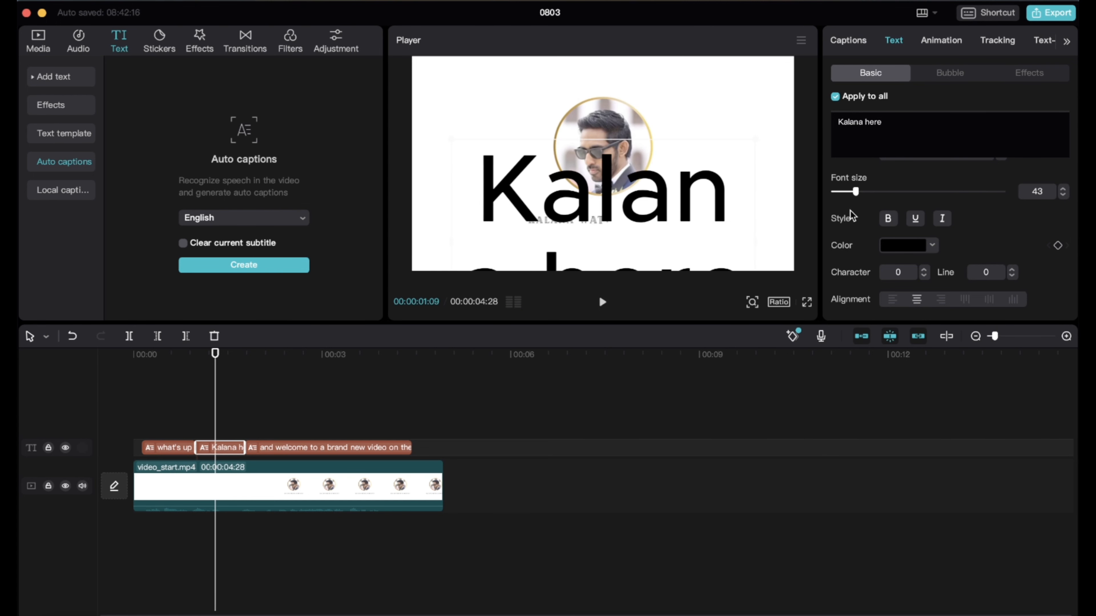
Reduce the font size of all captions to 7, and check each caption and its playback
{"action": "left_click_drag", "start_coordinate": [855, 192], "coordinate": [834, 194]}
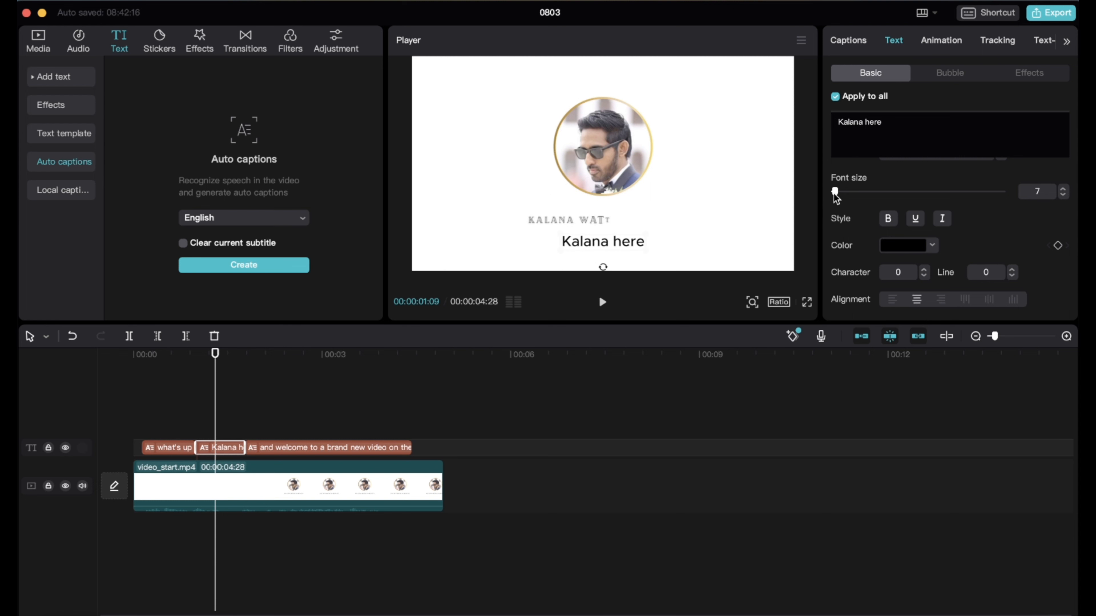
{"action": "left_click", "coordinate": [602, 302]}
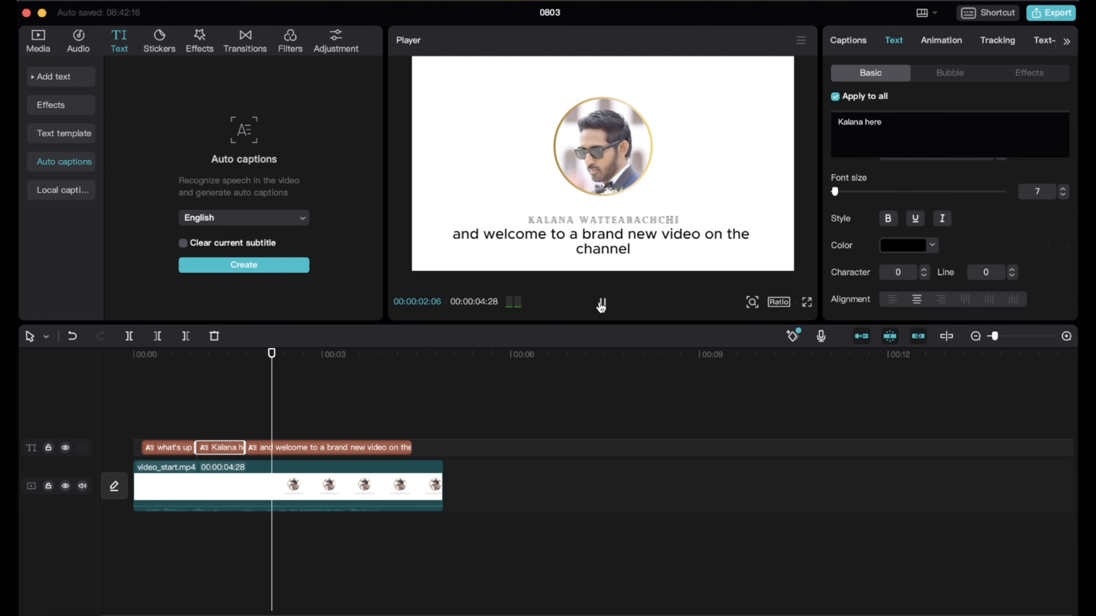
{"action": "left_click", "coordinate": [602, 302]}
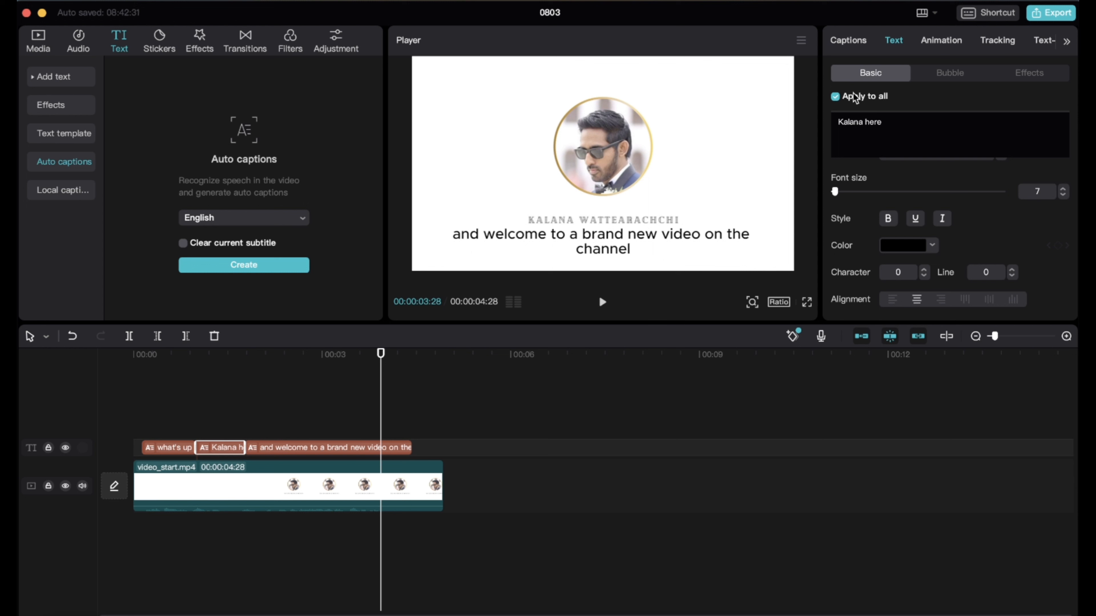
{"action": "left_click", "coordinate": [176, 447]}
{"action": "left_click", "coordinate": [219, 449]}
{"action": "left_click", "coordinate": [279, 448]}
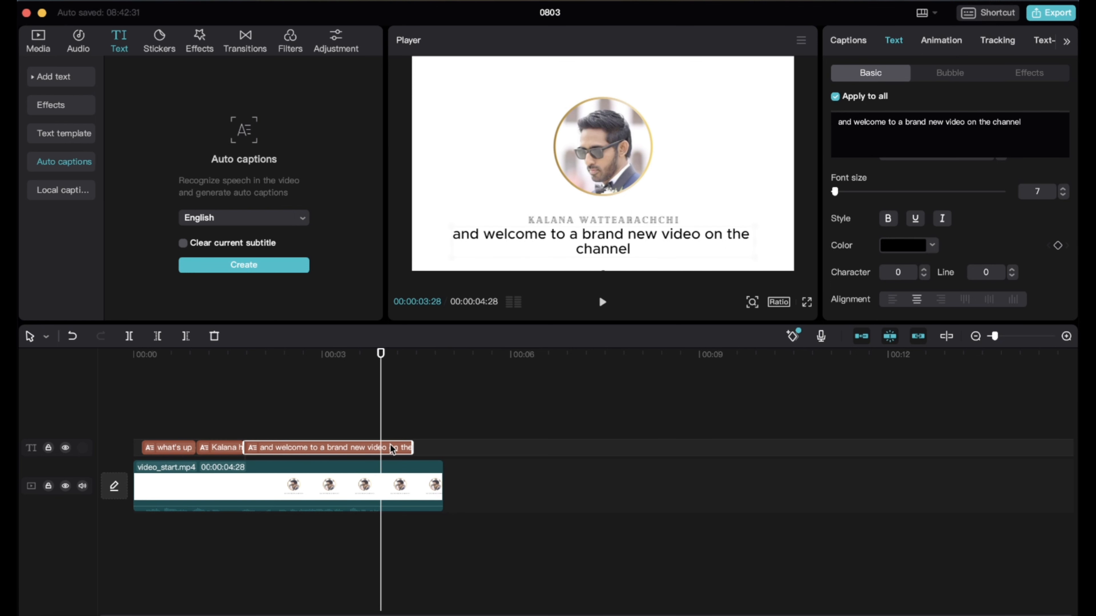
{"action": "left_click", "coordinate": [606, 302]}
{"action": "left_click", "coordinate": [607, 302]}
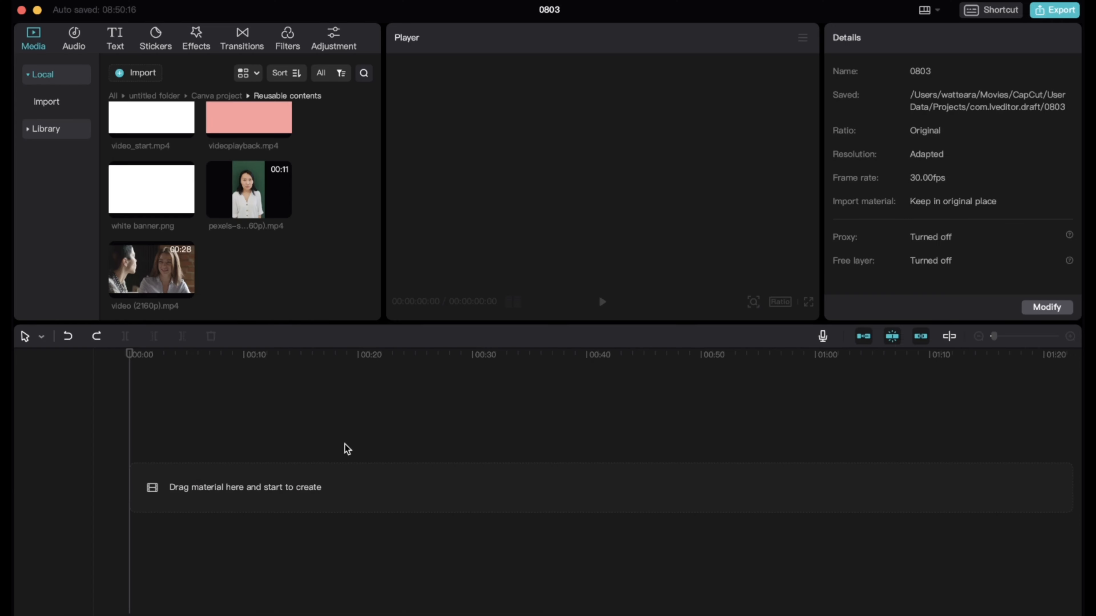
Add video (2160p).mp4 to the empty timeline and split it at 00:00:04:08 and 00:00:09:12
{"action": "left_click", "coordinate": [185, 289]}
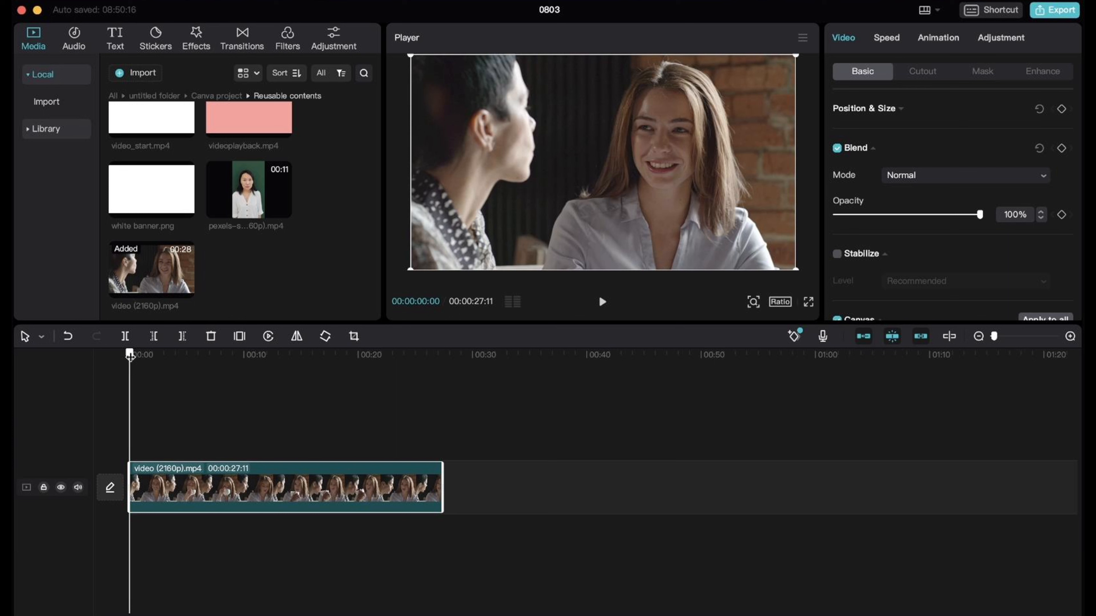
{"action": "left_click_drag", "start_coordinate": [130, 355], "coordinate": [177, 355]}
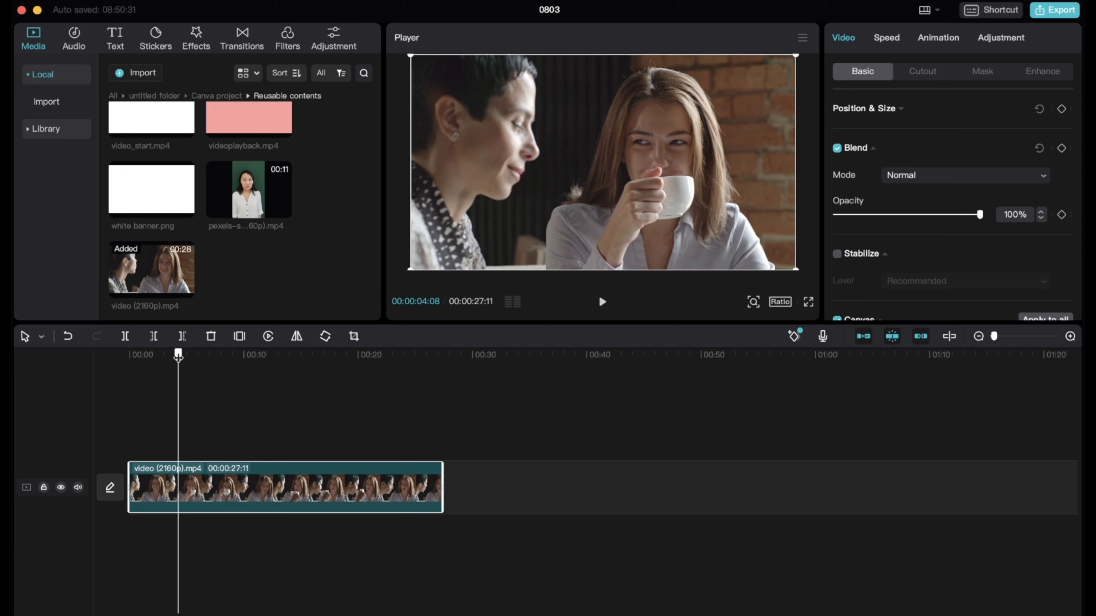
{"action": "left_click", "coordinate": [126, 336]}
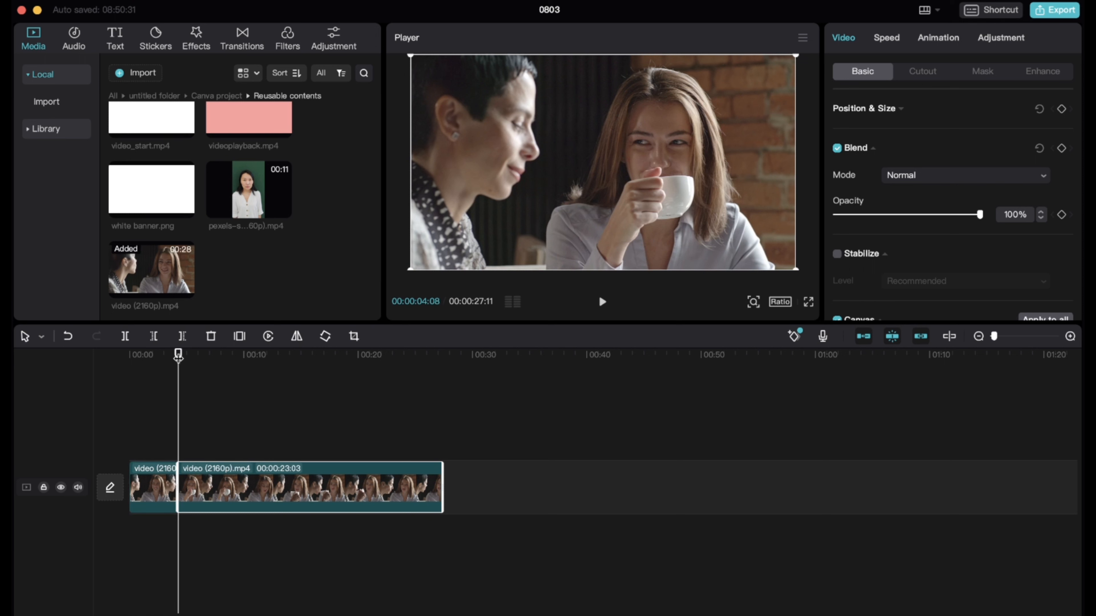
{"action": "left_click_drag", "start_coordinate": [178, 355], "coordinate": [236, 358]}
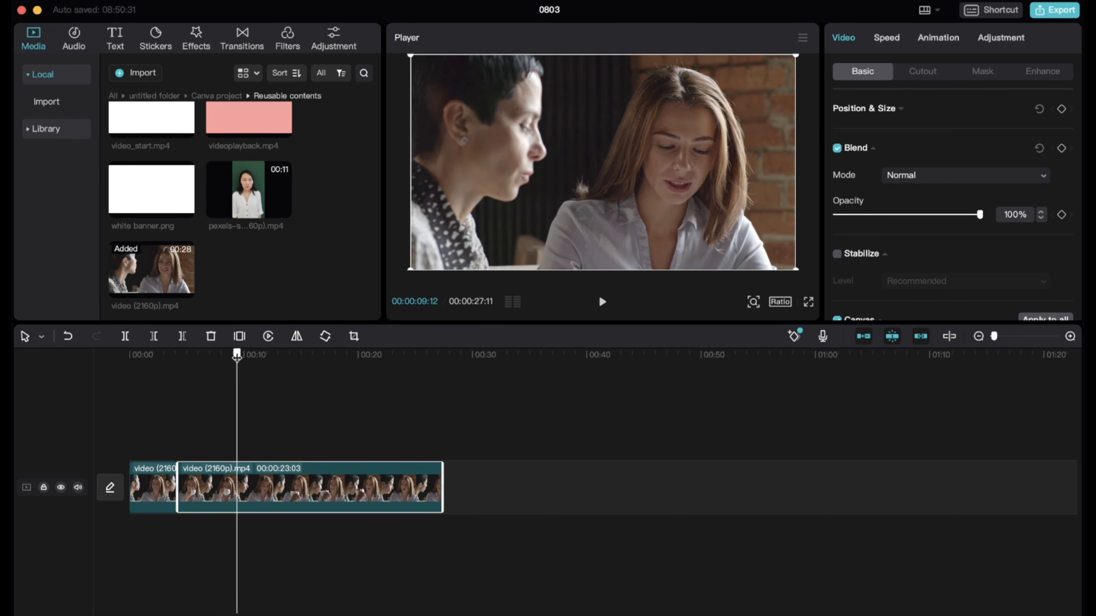
{"action": "left_click", "coordinate": [126, 336]}
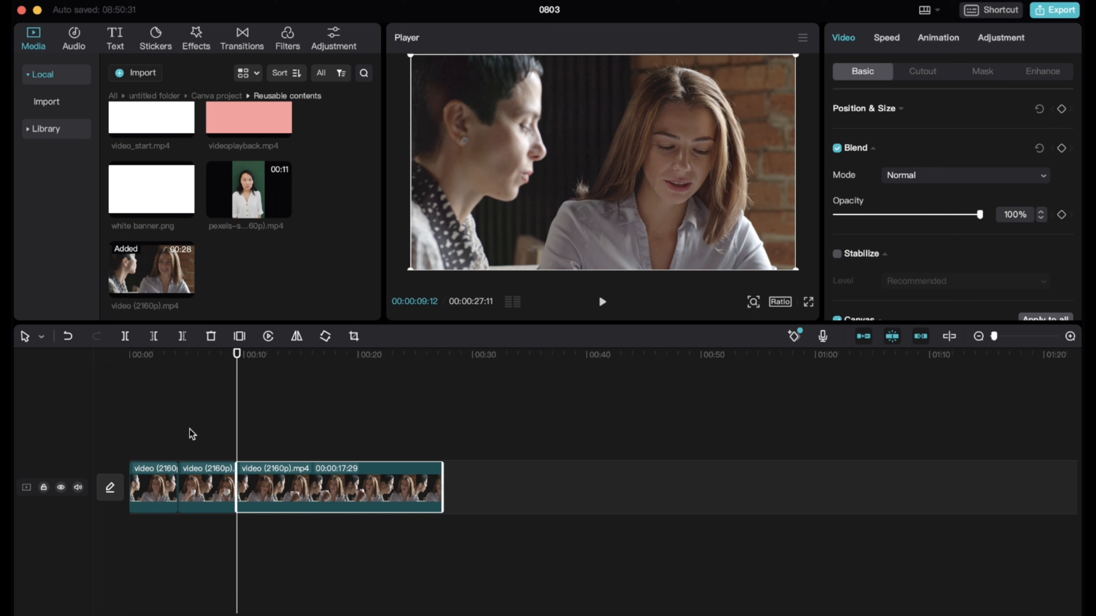
Scale the middle segment of the split video to 150% and move its picture down to a Y position of -207
{"action": "left_click", "coordinate": [199, 490]}
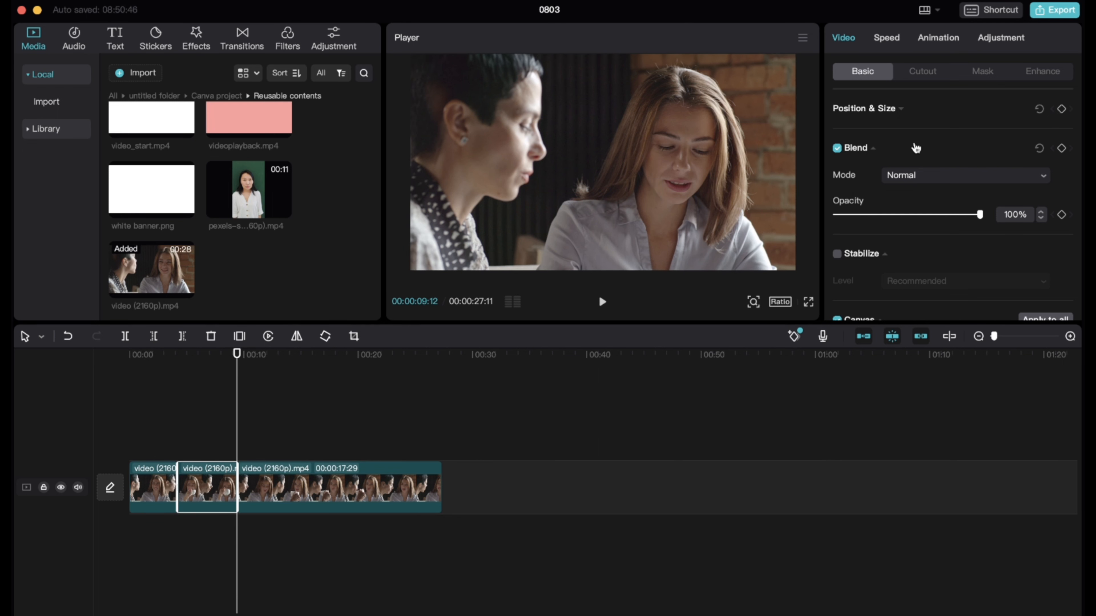
{"action": "scroll", "coordinate": [915, 148], "scroll_direction": "down", "scroll_amount": 2}
{"action": "scroll", "coordinate": [884, 147], "scroll_direction": "up", "scroll_amount": 2}
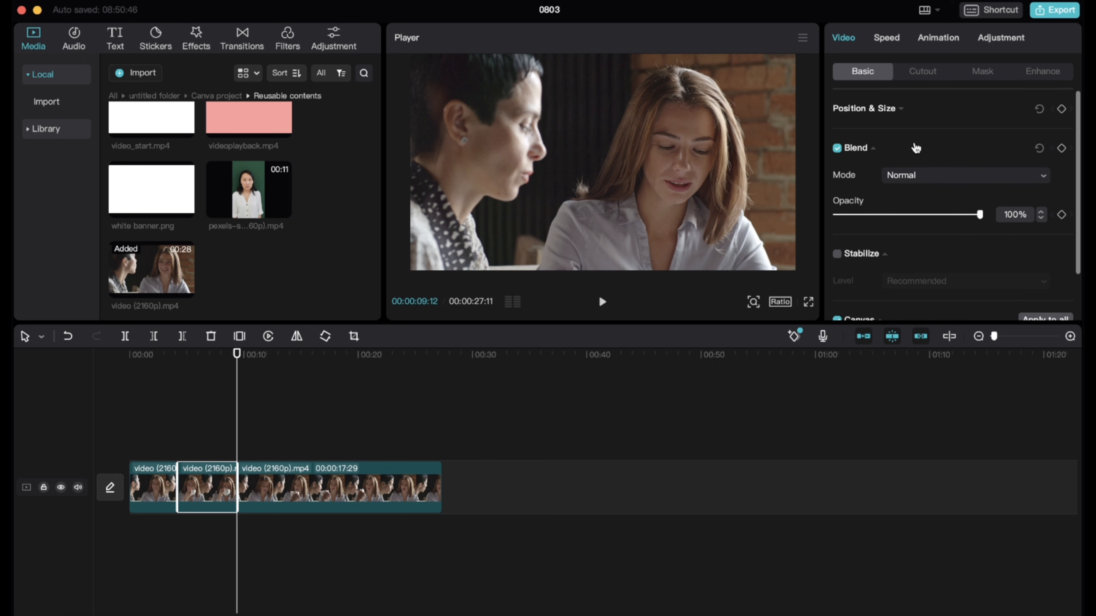
{"action": "left_click", "coordinate": [915, 108]}
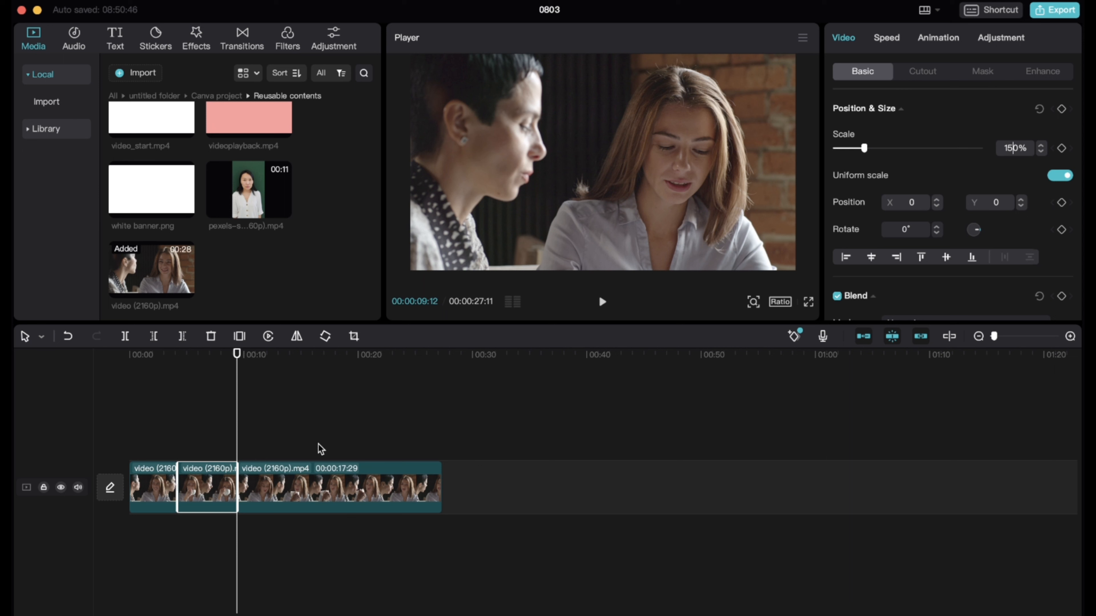
{"action": "left_click", "coordinate": [211, 360]}
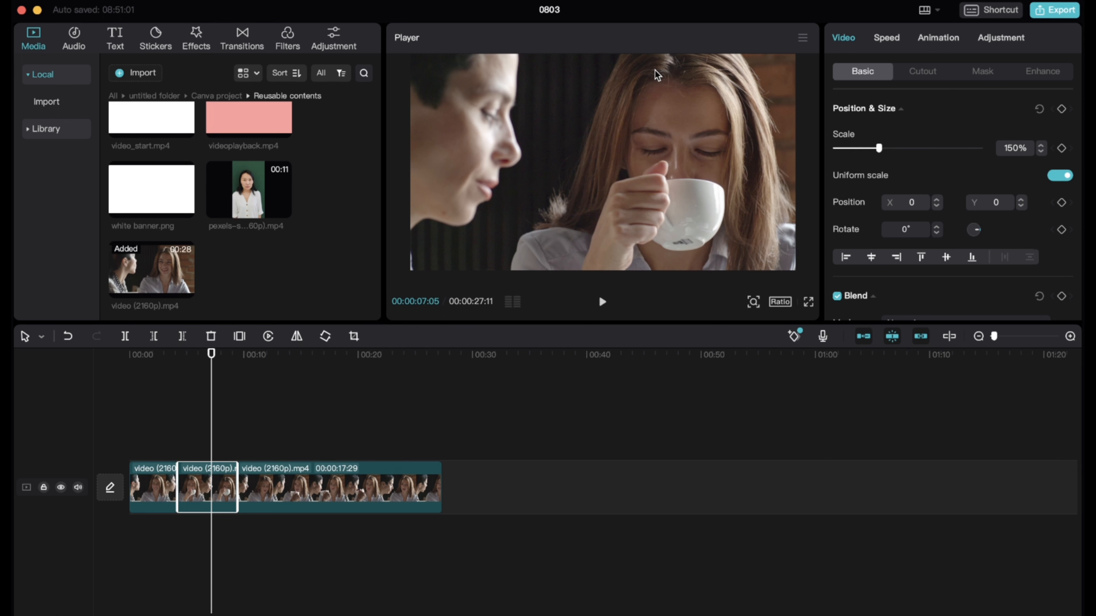
{"action": "left_click_drag", "start_coordinate": [617, 122], "coordinate": [614, 217]}
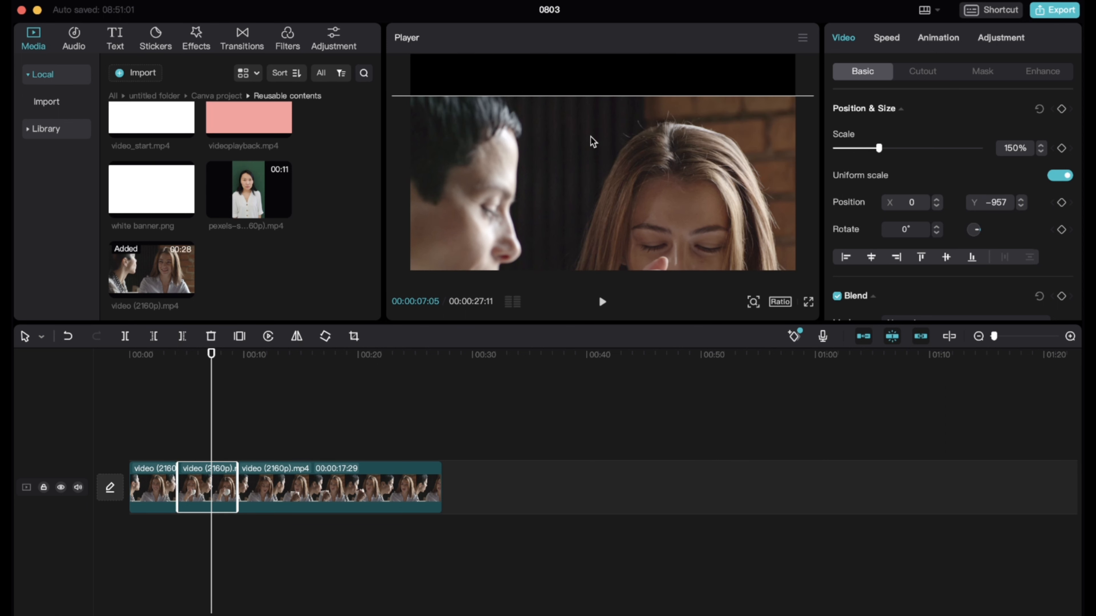
{"action": "left_click_drag", "start_coordinate": [584, 140], "coordinate": [587, 108]}
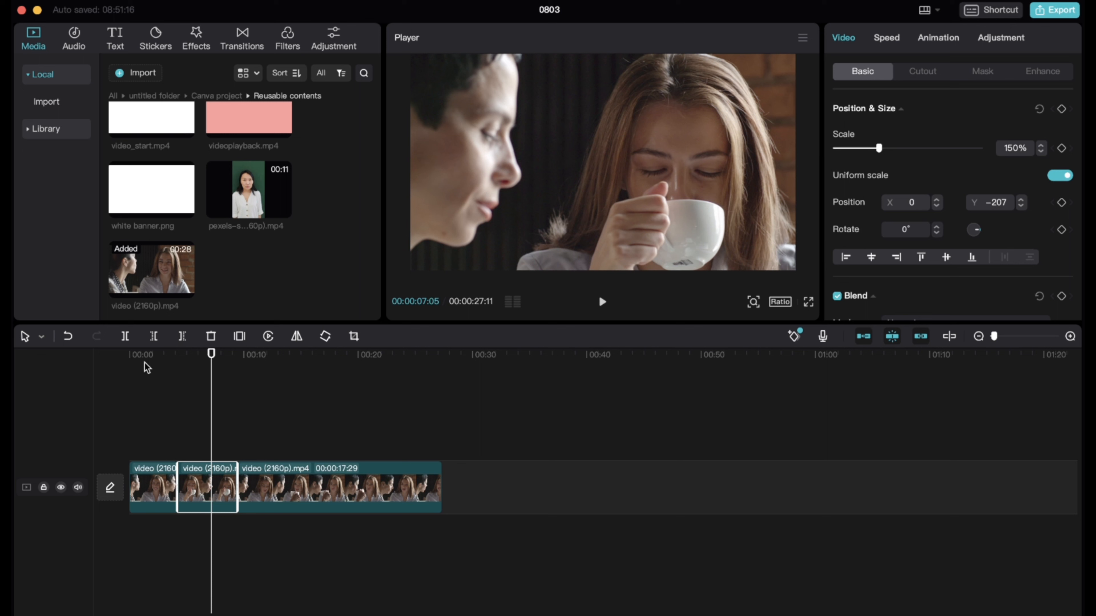
Play the three-segment clip from the start through the second cut to review the punch-in zoom
{"action": "left_click_drag", "start_coordinate": [138, 354], "coordinate": [122, 354]}
{"action": "left_click", "coordinate": [602, 302]}
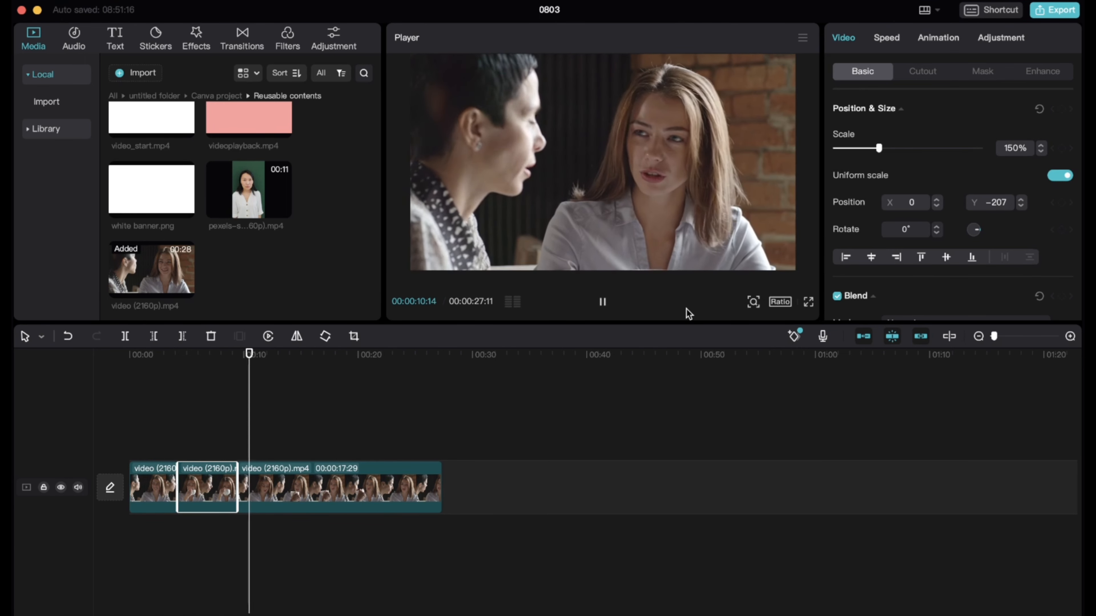
{"action": "left_click", "coordinate": [603, 303]}
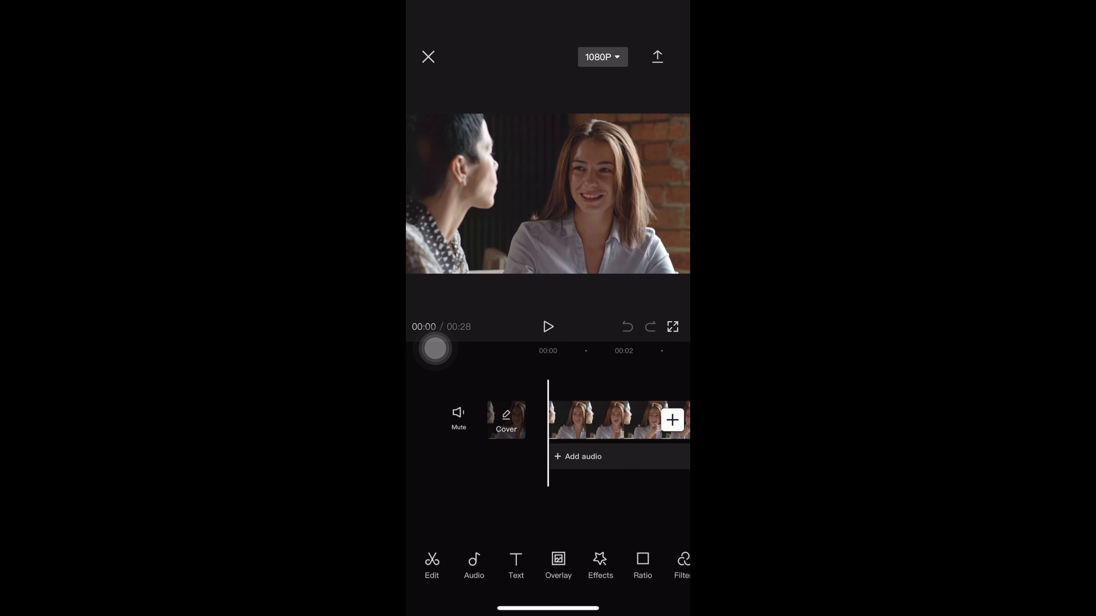
Add a text overlay reading "Track" to the video at 00:02 in the mobile project
{"action": "left_click_drag", "start_coordinate": [604, 420], "coordinate": [557, 420]}
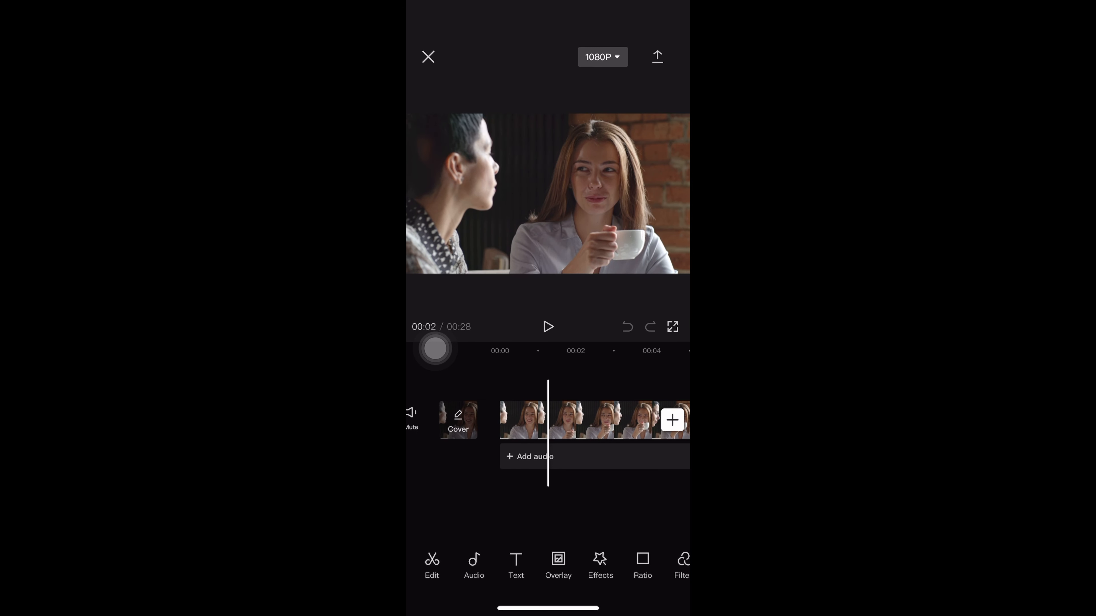
{"action": "left_click", "coordinate": [516, 565]}
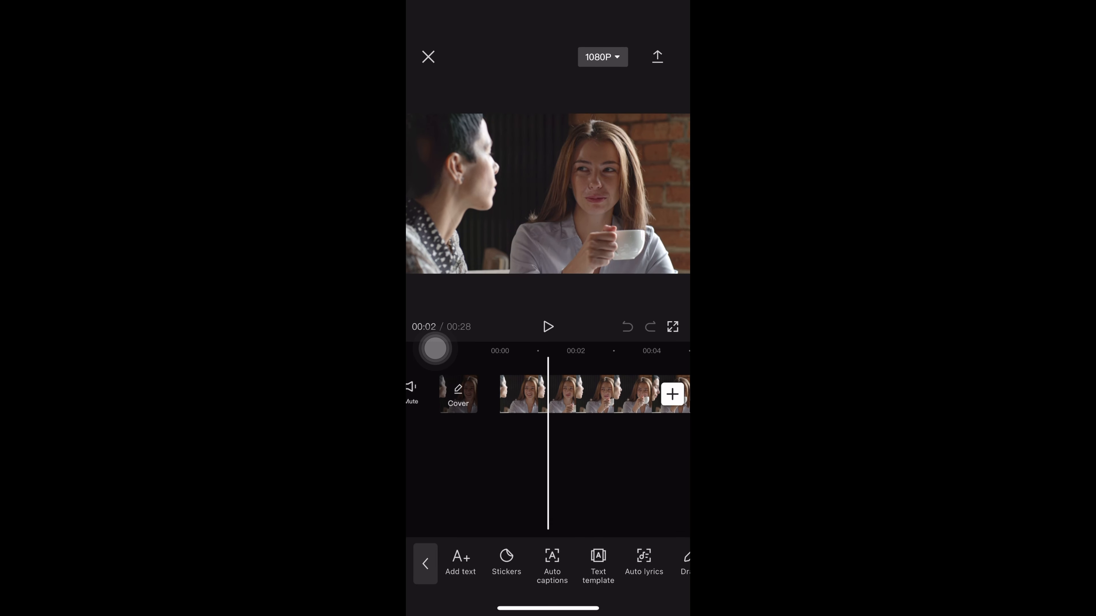
{"action": "left_click", "coordinate": [461, 561]}
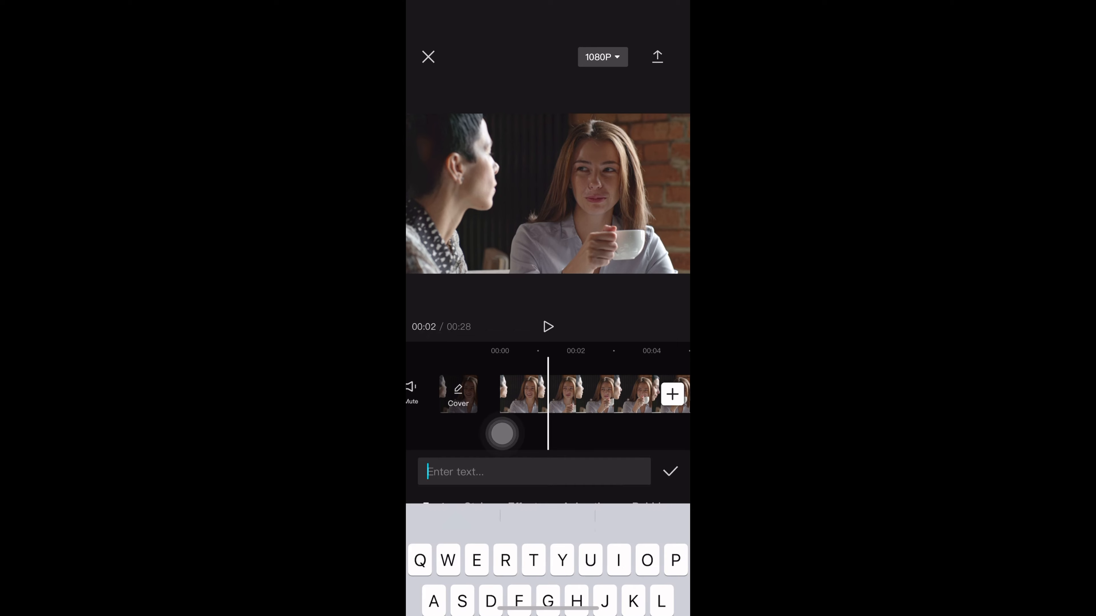
{"action": "type", "text": "Track"}
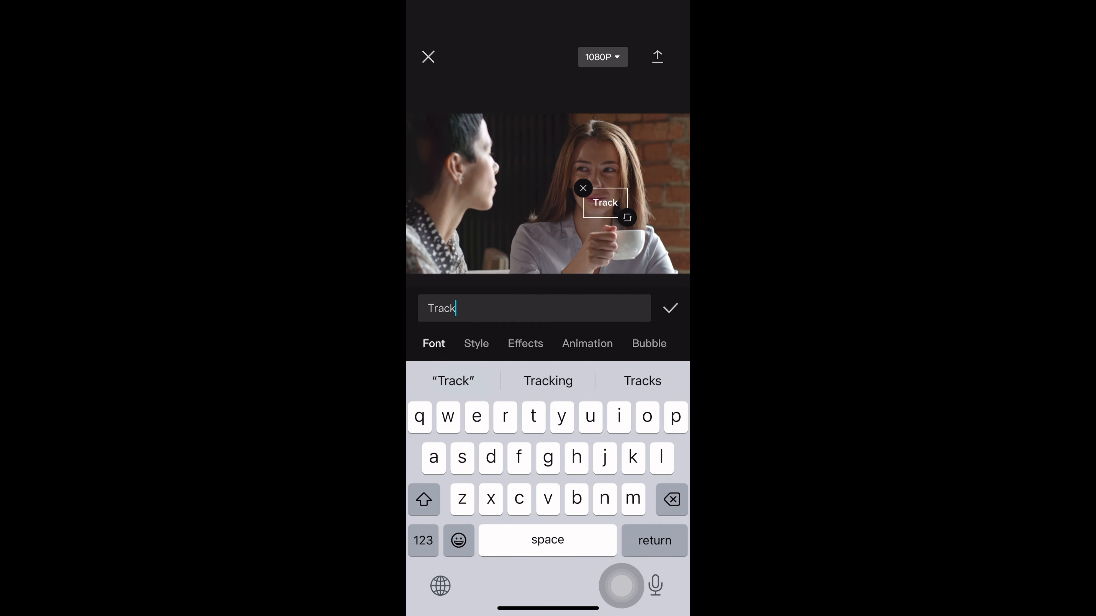
{"action": "left_click", "coordinate": [670, 309]}
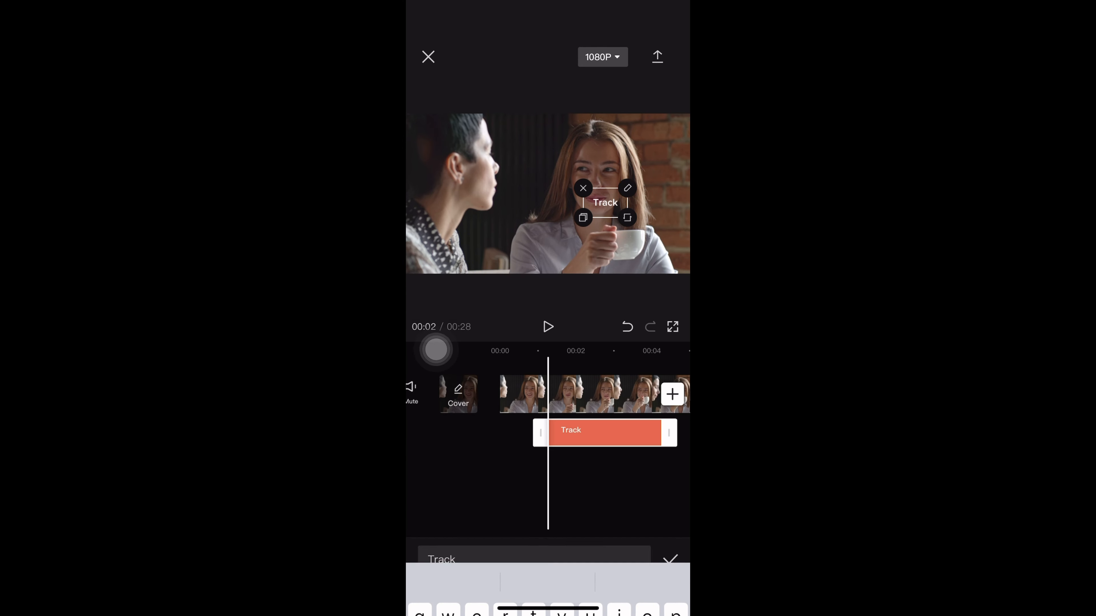
Apply Tracking to the "Track" text, fitting the tracking target over the woman's hand holding the cup
{"action": "left_click", "coordinate": [605, 433]}
{"action": "left_click", "coordinate": [605, 433]}
{"action": "left_click", "coordinate": [605, 433]}
{"action": "left_click", "coordinate": [605, 433]}
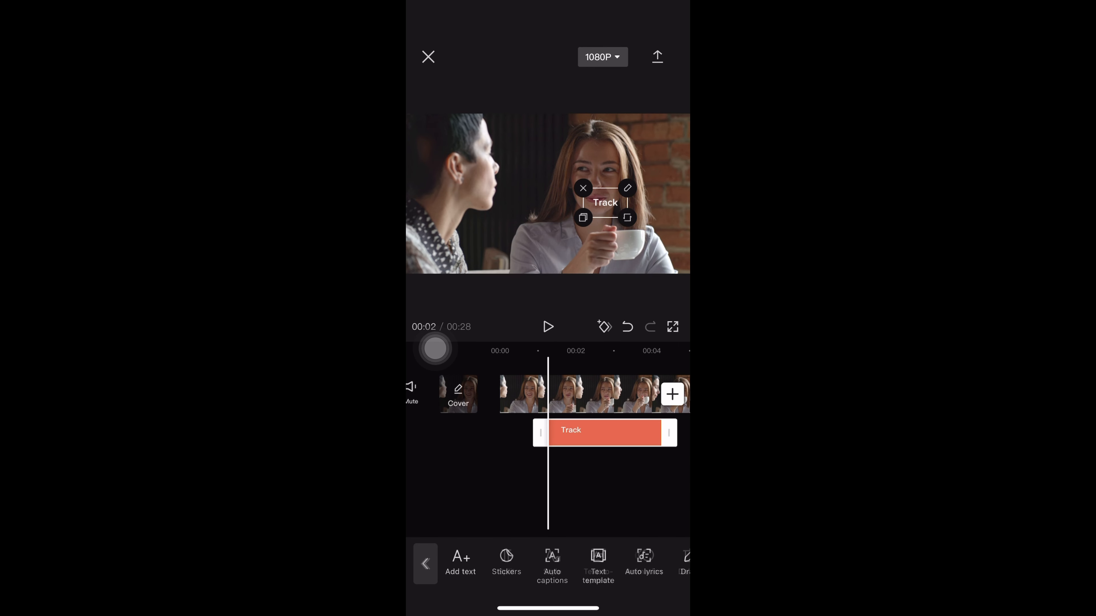
{"action": "scroll", "coordinate": [552, 564], "scroll_direction": "right", "scroll_amount": 3}
{"action": "scroll", "coordinate": [552, 564], "scroll_direction": "right", "scroll_amount": 5}
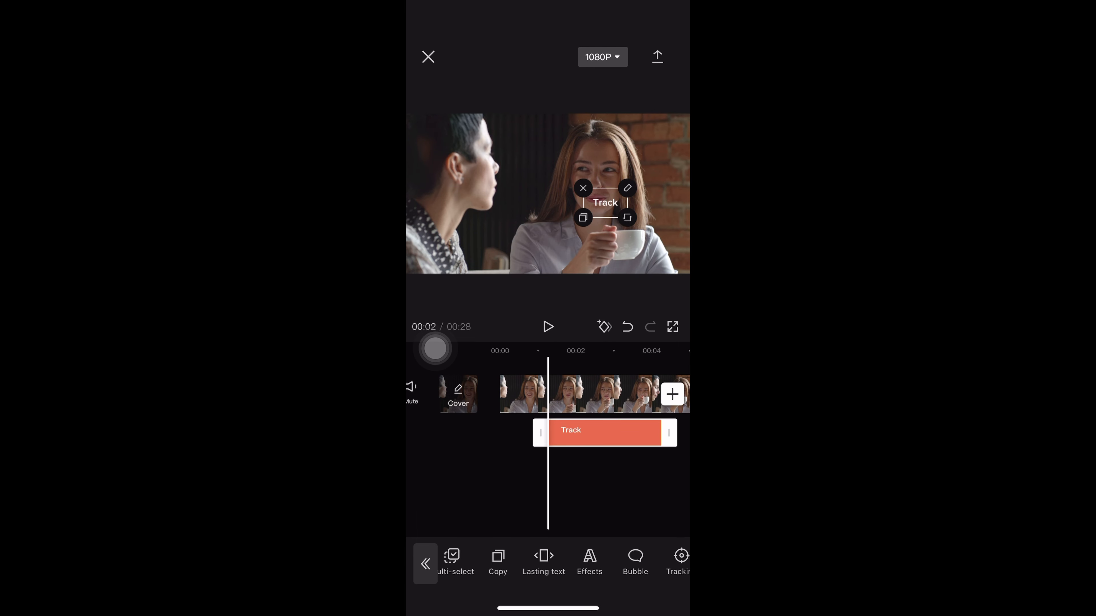
{"action": "left_click", "coordinate": [620, 561]}
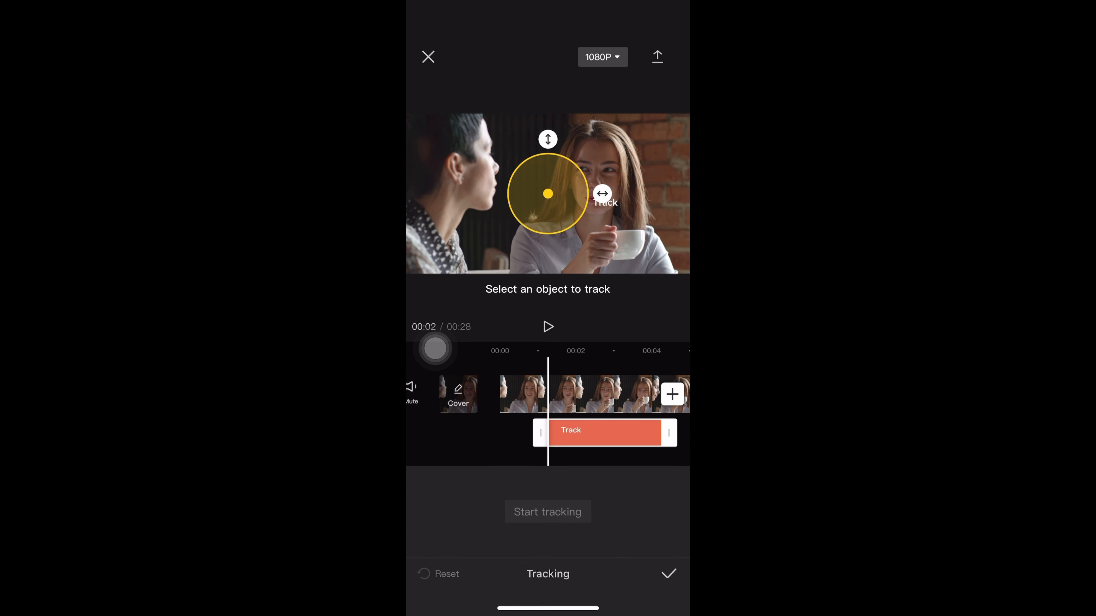
{"action": "left_click_drag", "start_coordinate": [548, 140], "coordinate": [548, 152]}
{"action": "mouse_move", "coordinate": [548, 194]}
{"action": "left_mouse_down"}
{"action": "mouse_move", "coordinate": [524, 197]}
{"action": "mouse_move", "coordinate": [574, 197]}
{"action": "mouse_move", "coordinate": [563, 196]}
{"action": "left_mouse_up"}
{"action": "left_click_drag", "start_coordinate": [524, 154], "coordinate": [606, 242]}
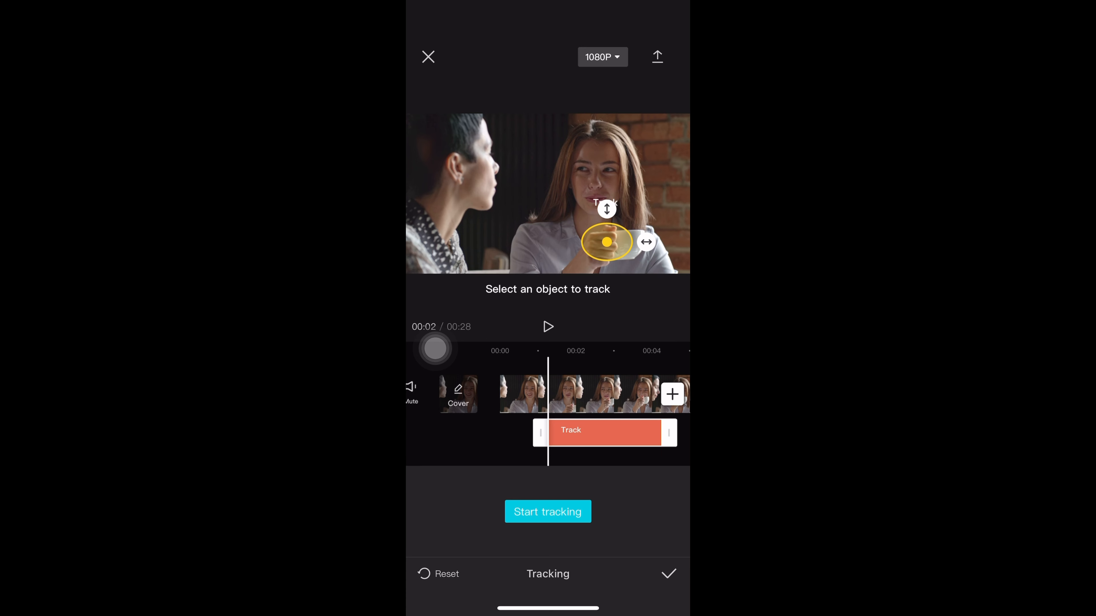
{"action": "left_click", "coordinate": [548, 511]}
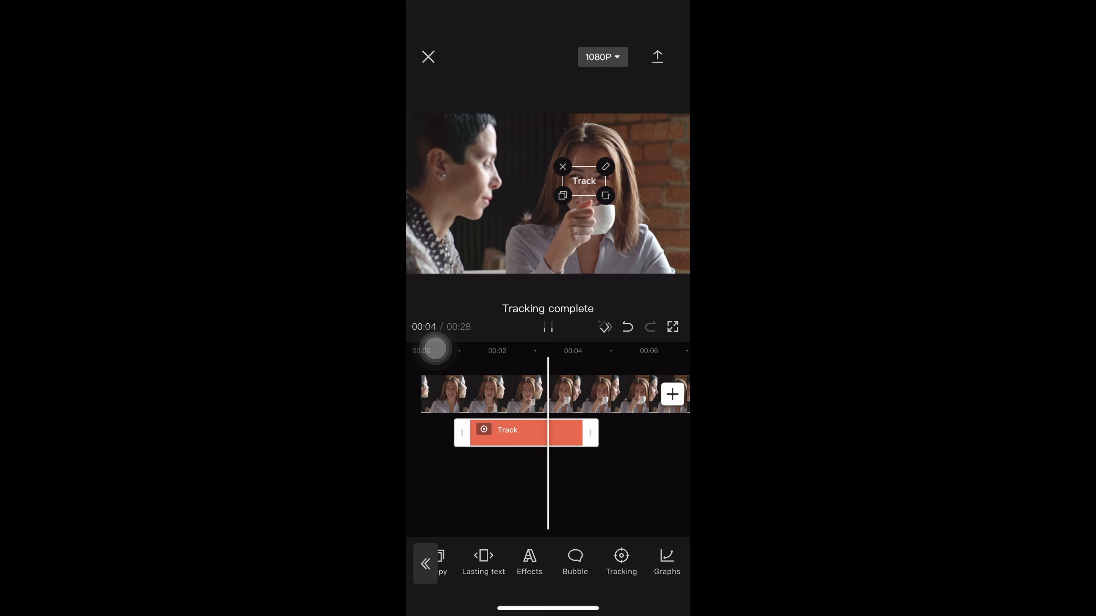
Play back the video to review how the "Track" text follows the hand
{"action": "left_click", "coordinate": [425, 564]}
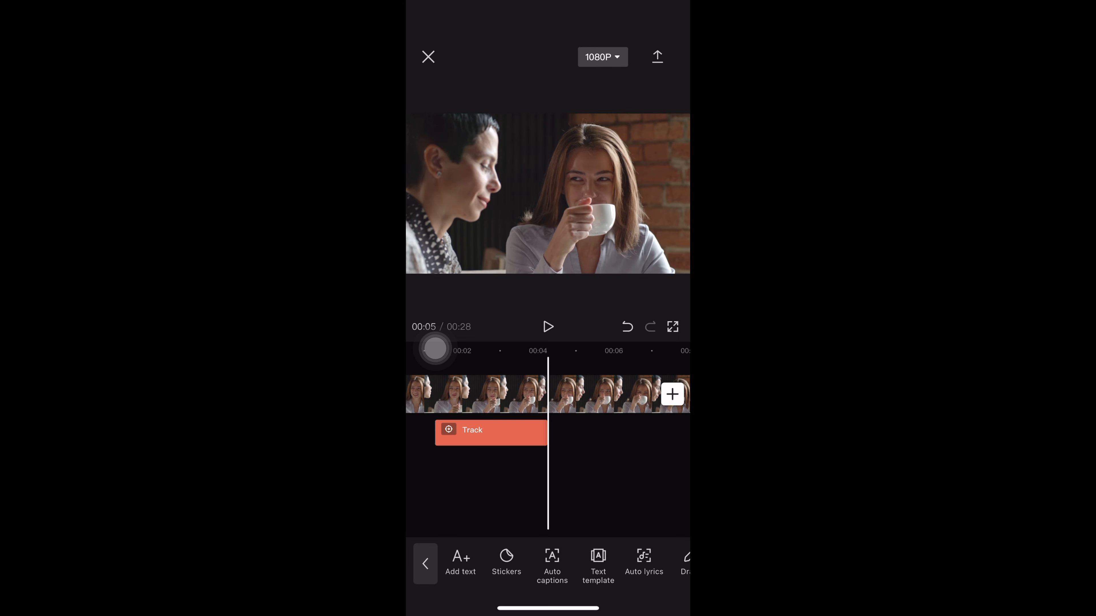
{"action": "left_click_drag", "start_coordinate": [483, 483], "coordinate": [644, 484]}
{"action": "left_click", "coordinate": [548, 327]}
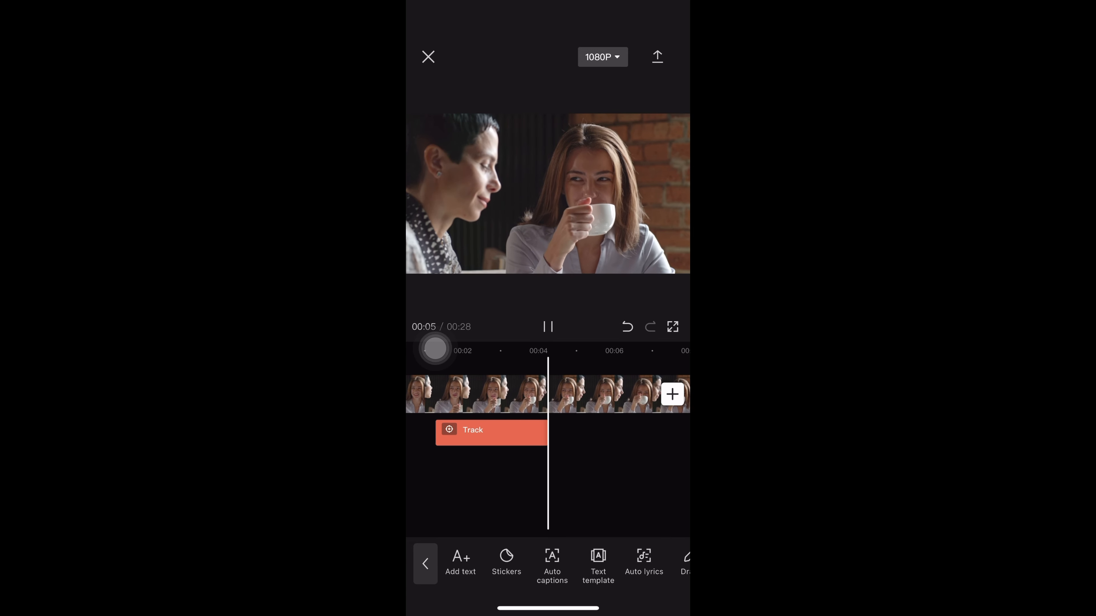
{"action": "left_click", "coordinate": [548, 326]}
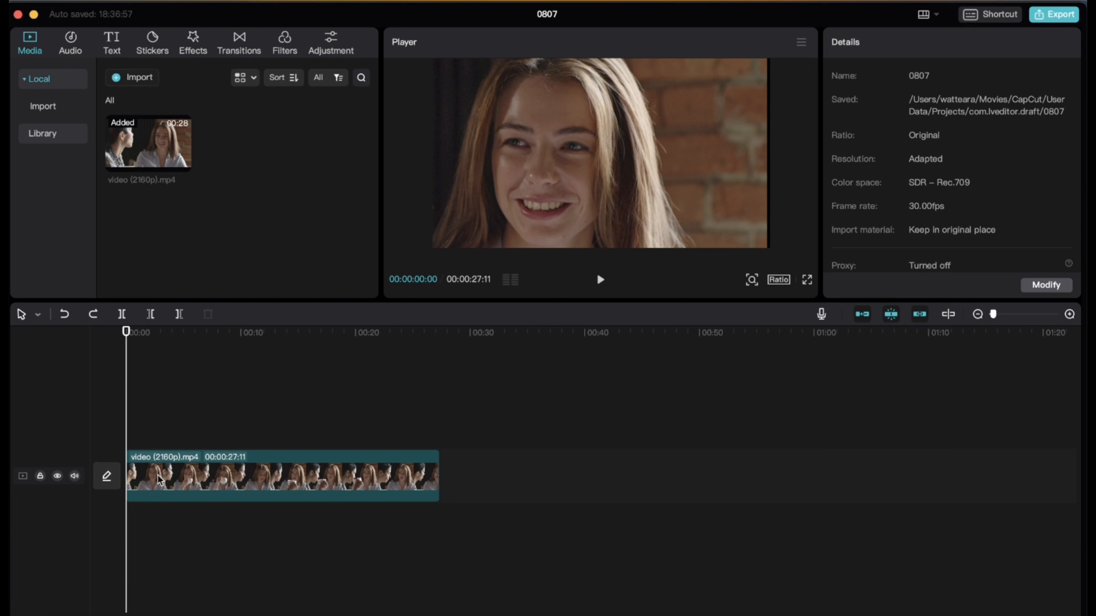
Enable the Face enhancement in Single mode for the video (2160p).mp4 clip in project 0807
{"action": "left_click", "coordinate": [198, 483]}
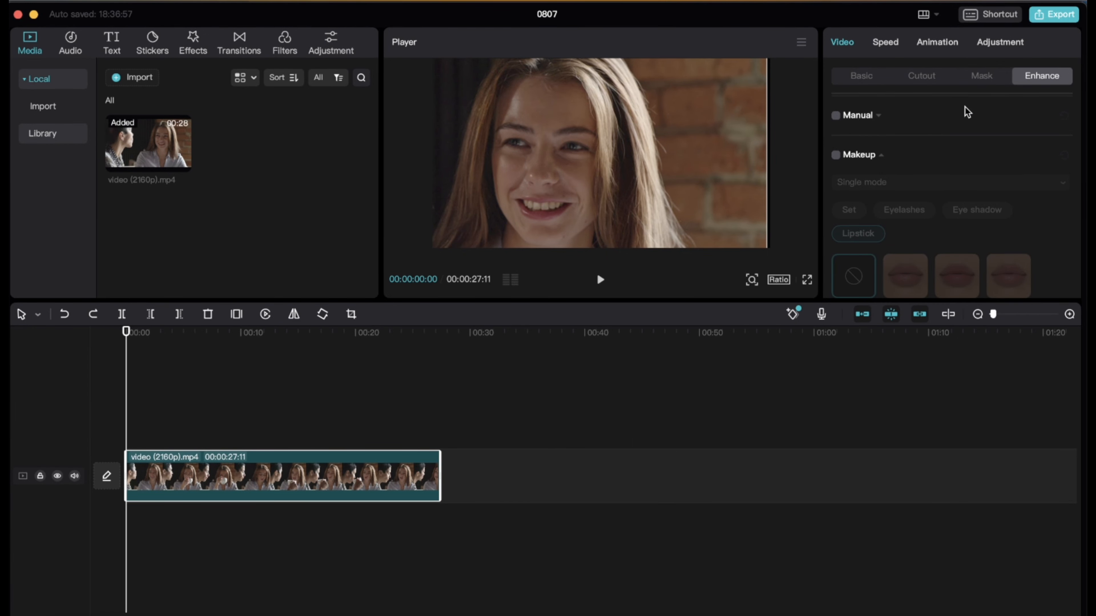
{"action": "scroll", "coordinate": [968, 113], "scroll_direction": "up", "scroll_amount": 10}
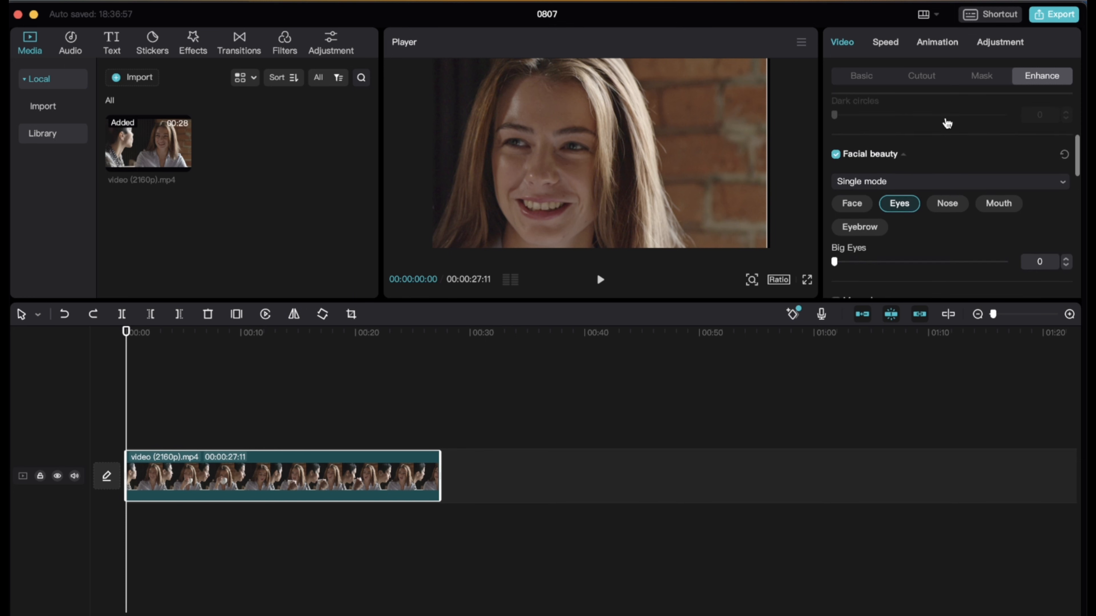
{"action": "scroll", "coordinate": [947, 123], "scroll_direction": "up", "scroll_amount": 5}
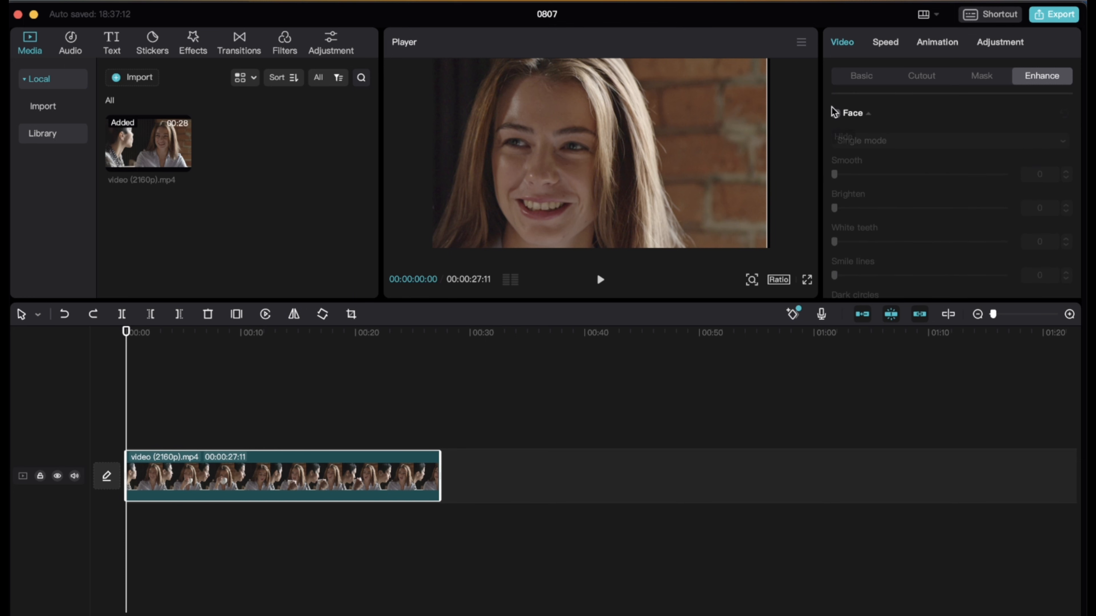
{"action": "left_click", "coordinate": [835, 113]}
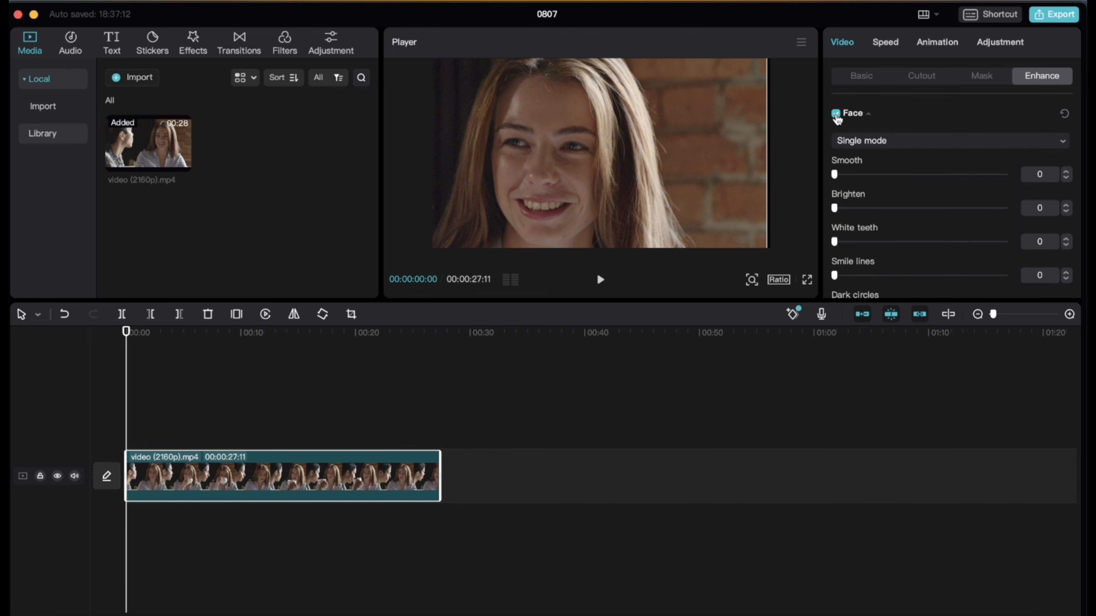
{"action": "left_click", "coordinate": [888, 141]}
{"action": "left_click", "coordinate": [871, 167]}
Set the Face enhancement's Smooth to 16 and leave Brighten at 0 after trying both
{"action": "left_click_drag", "start_coordinate": [838, 177], "coordinate": [901, 177]}
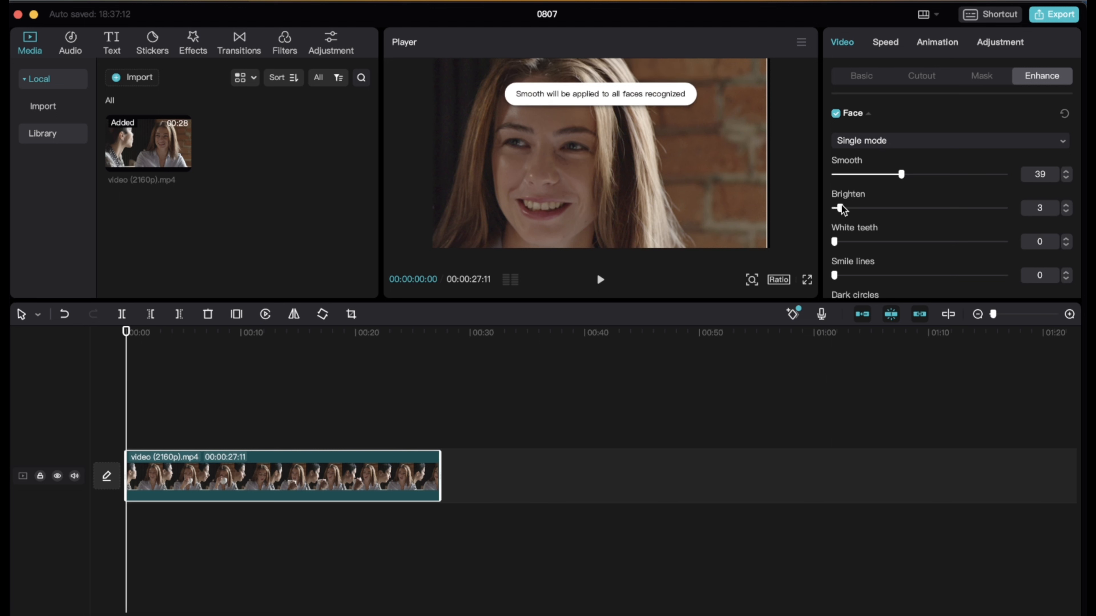
{"action": "left_click_drag", "start_coordinate": [841, 209], "coordinate": [803, 210]}
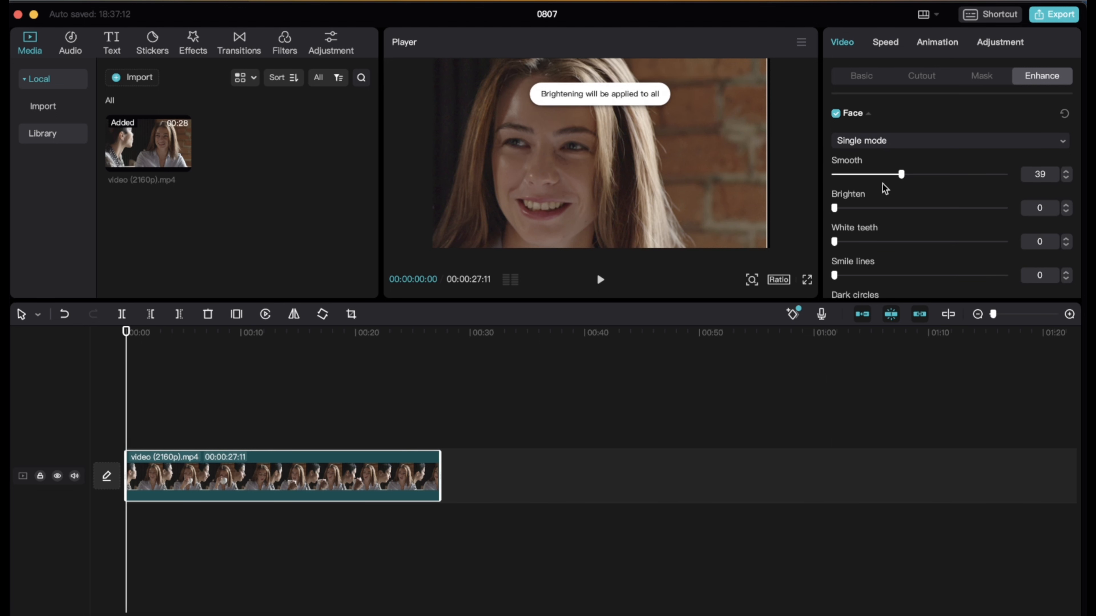
{"action": "left_click_drag", "start_coordinate": [902, 178], "coordinate": [861, 177]}
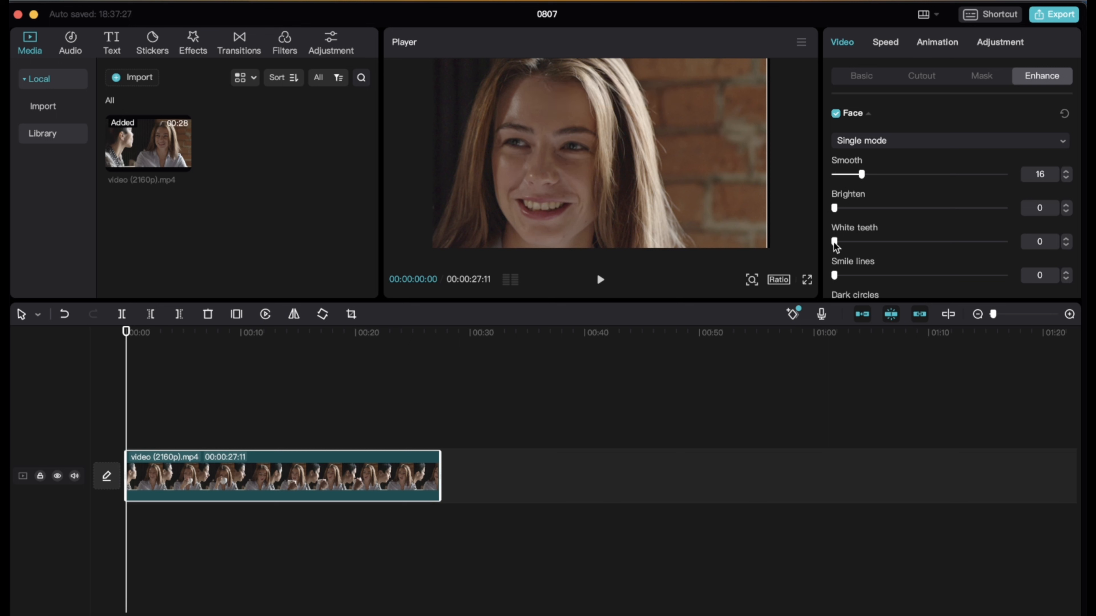
Set the Face enhancement's White teeth to 73, Smile lines to 65 and Dark circles to 100
{"action": "left_click_drag", "start_coordinate": [834, 242], "coordinate": [957, 221]}
{"action": "scroll", "coordinate": [958, 237], "scroll_direction": "down", "scroll_amount": 1}
{"action": "left_click_drag", "start_coordinate": [836, 252], "coordinate": [951, 264]}
{"action": "scroll", "coordinate": [918, 265], "scroll_direction": "down", "scroll_amount": 2}
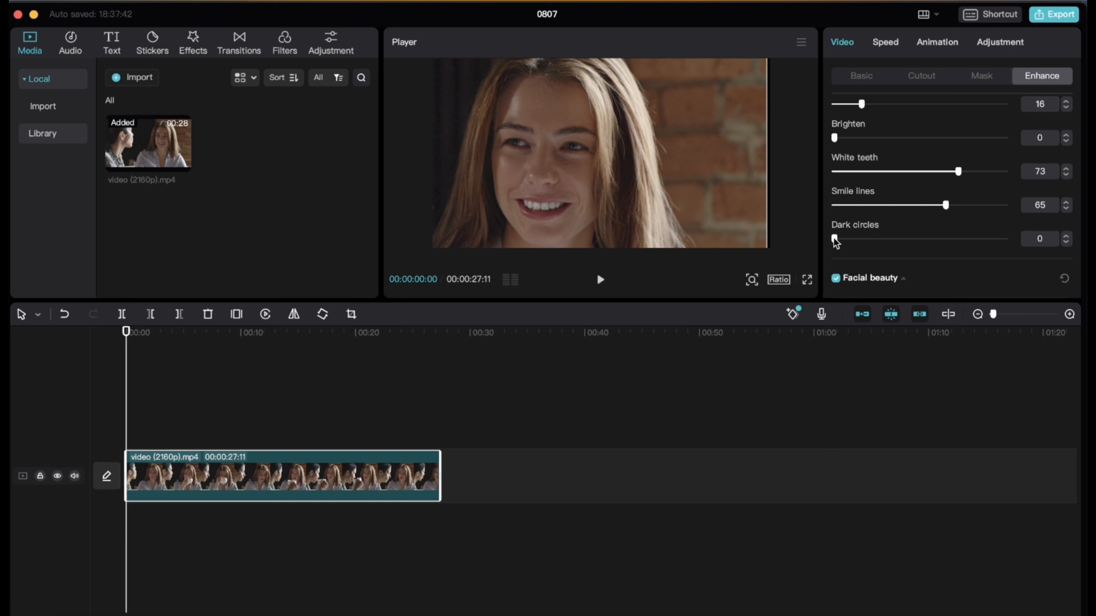
{"action": "left_click_drag", "start_coordinate": [837, 242], "coordinate": [1016, 251]}
Set Thin Face to 26 and Cheekbone to 24 in the Facial beauty settings for the face
{"action": "scroll", "coordinate": [939, 269], "scroll_direction": "down", "scroll_amount": 5}
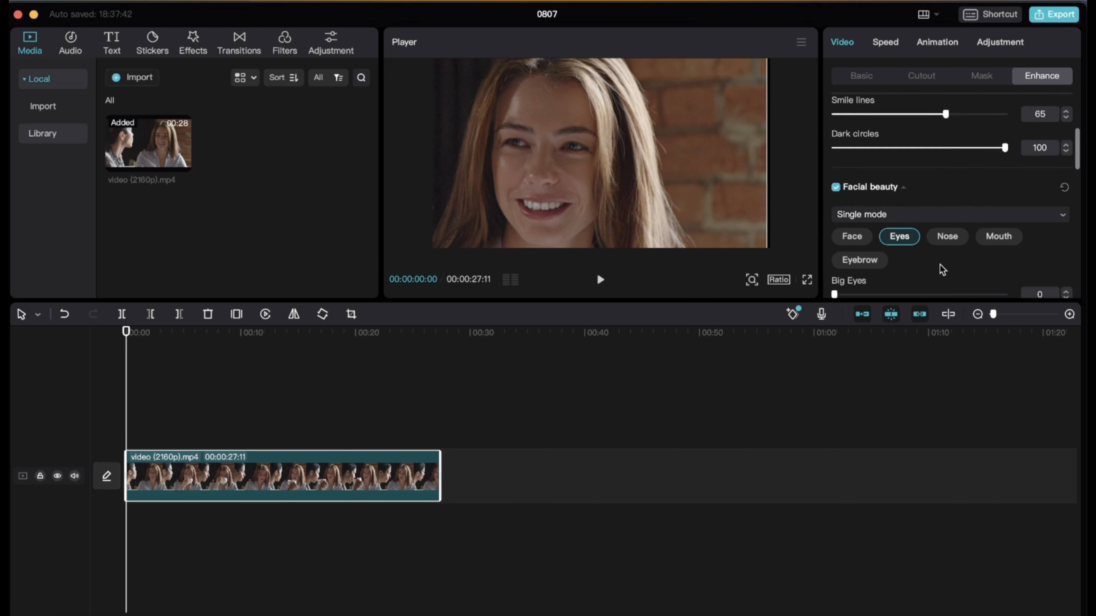
{"action": "left_click", "coordinate": [852, 219]}
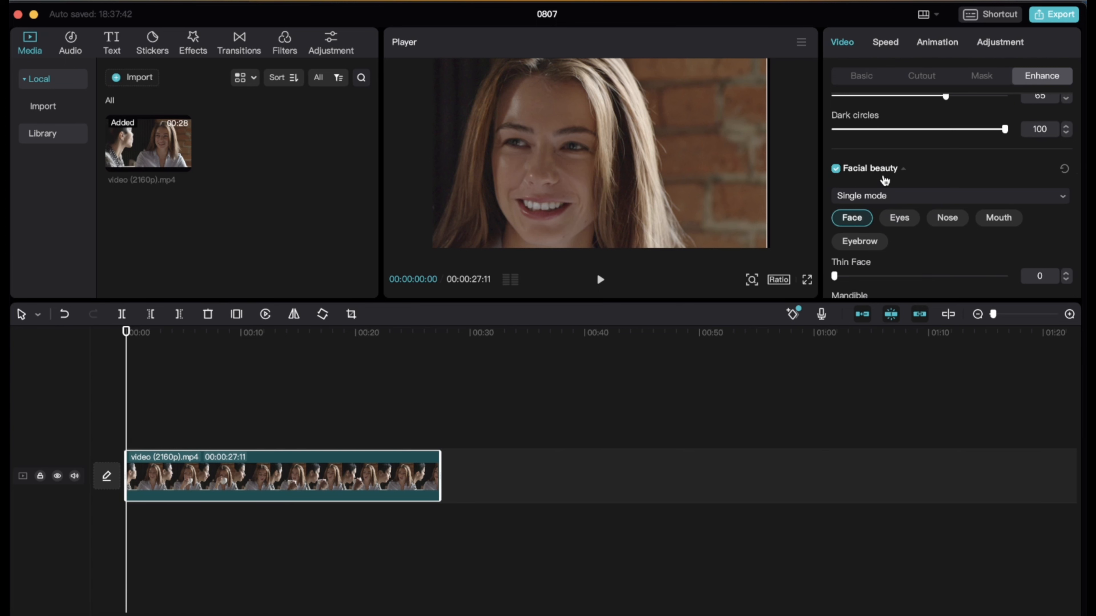
{"action": "scroll", "coordinate": [863, 194], "scroll_direction": "down", "scroll_amount": 1}
{"action": "scroll", "coordinate": [852, 207], "scroll_direction": "down", "scroll_amount": 1}
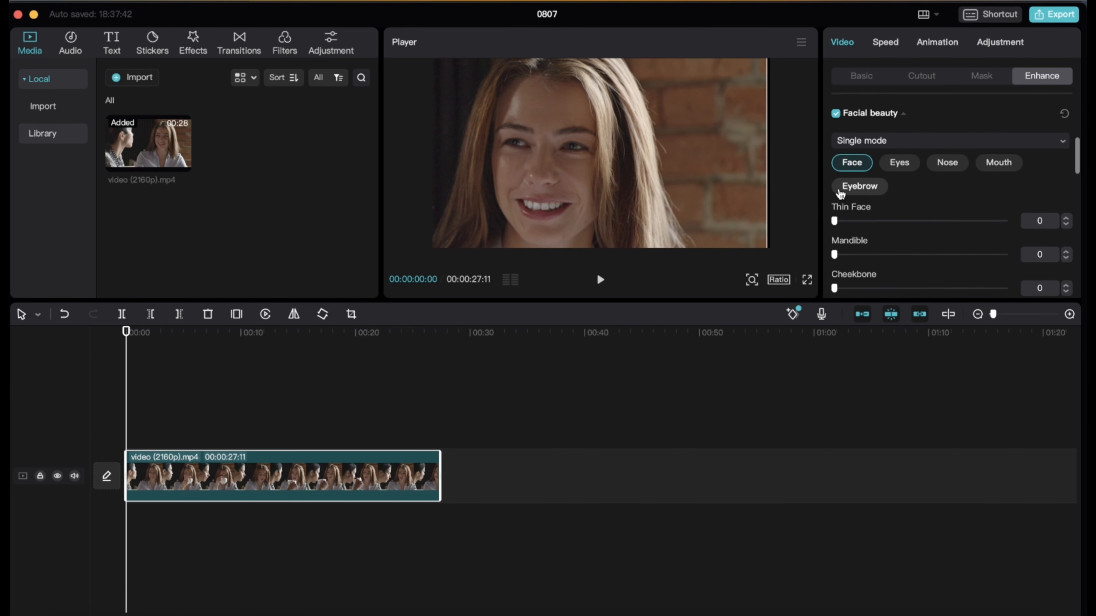
{"action": "left_click_drag", "start_coordinate": [837, 224], "coordinate": [880, 229]}
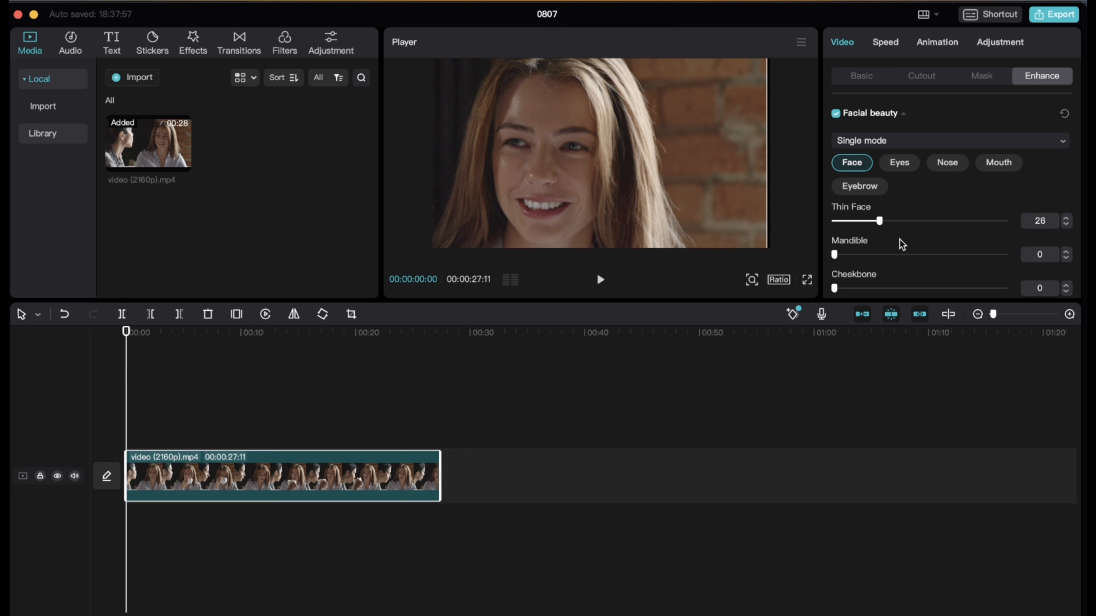
{"action": "scroll", "coordinate": [902, 245], "scroll_direction": "down", "scroll_amount": 1}
{"action": "left_click_drag", "start_coordinate": [833, 257], "coordinate": [877, 270]}
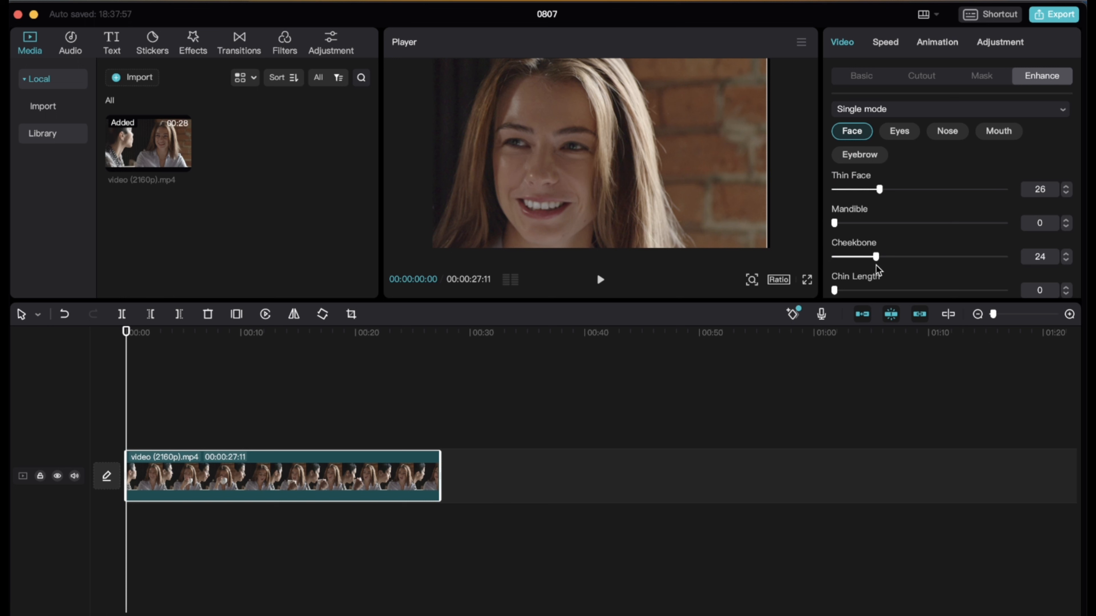
Try the Big Eyes adjustment and examine the Nose and Mouth options of Facial beauty
{"action": "scroll", "coordinate": [953, 186], "scroll_direction": "up", "scroll_amount": 1}
{"action": "left_click", "coordinate": [904, 162]}
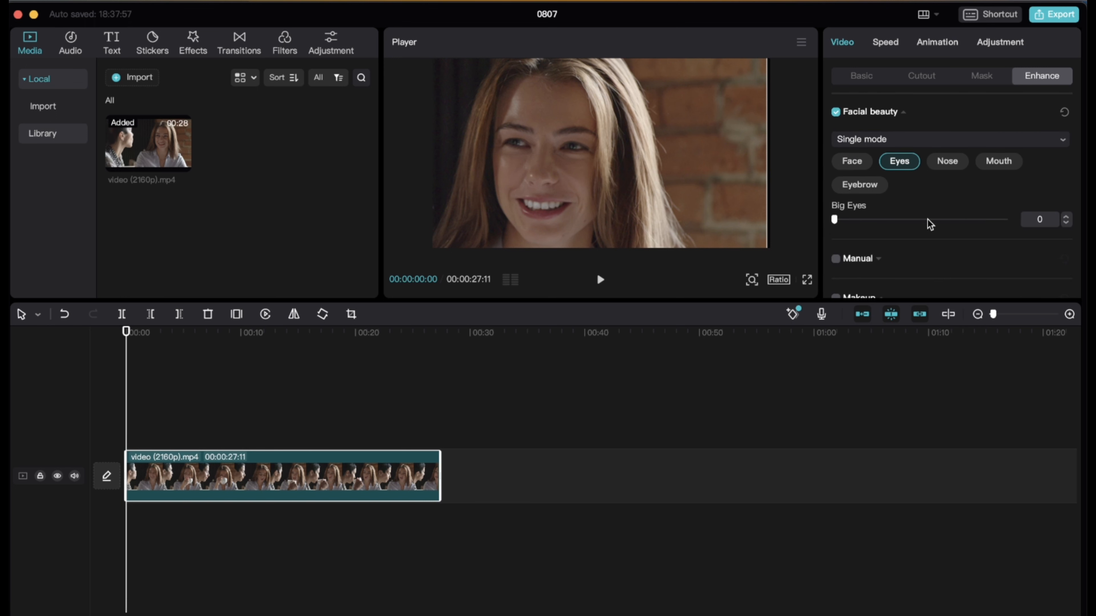
{"action": "scroll", "coordinate": [928, 224], "scroll_direction": "down", "scroll_amount": 1}
{"action": "mouse_move", "coordinate": [836, 198]}
{"action": "left_mouse_down"}
{"action": "mouse_move", "coordinate": [961, 205]}
{"action": "mouse_move", "coordinate": [839, 214]}
{"action": "left_mouse_up"}
{"action": "left_click", "coordinate": [945, 137]}
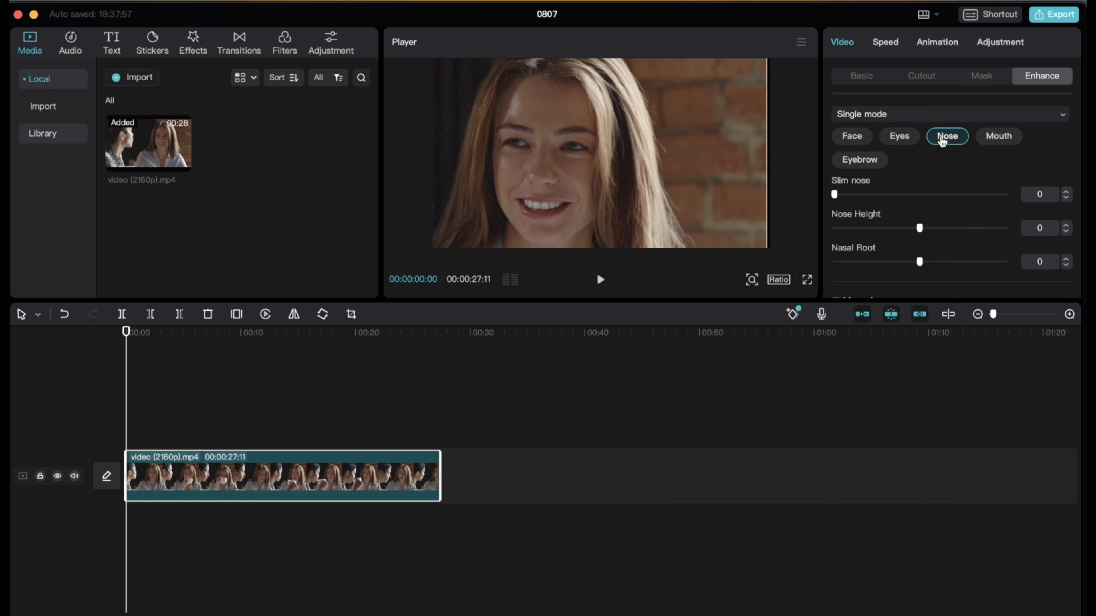
{"action": "left_click", "coordinate": [1000, 139]}
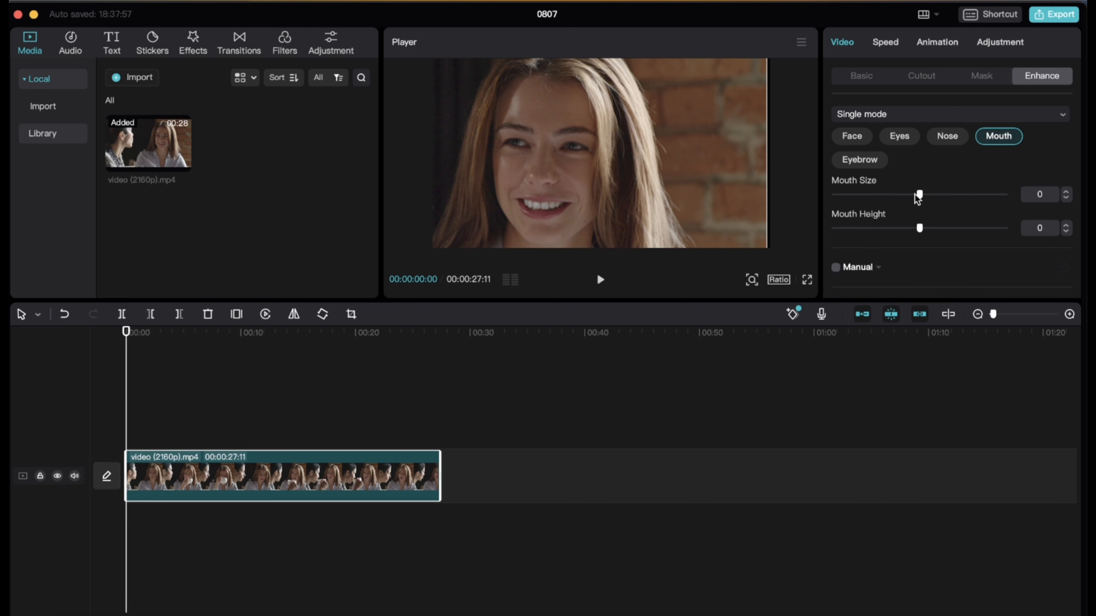
{"action": "scroll", "coordinate": [906, 190], "scroll_direction": "down", "scroll_amount": 1}
{"action": "scroll", "coordinate": [863, 177], "scroll_direction": "up", "scroll_amount": 1}
Set the Facial beauty Brow Height for the eyebrows to 3
{"action": "left_click", "coordinate": [859, 160]}
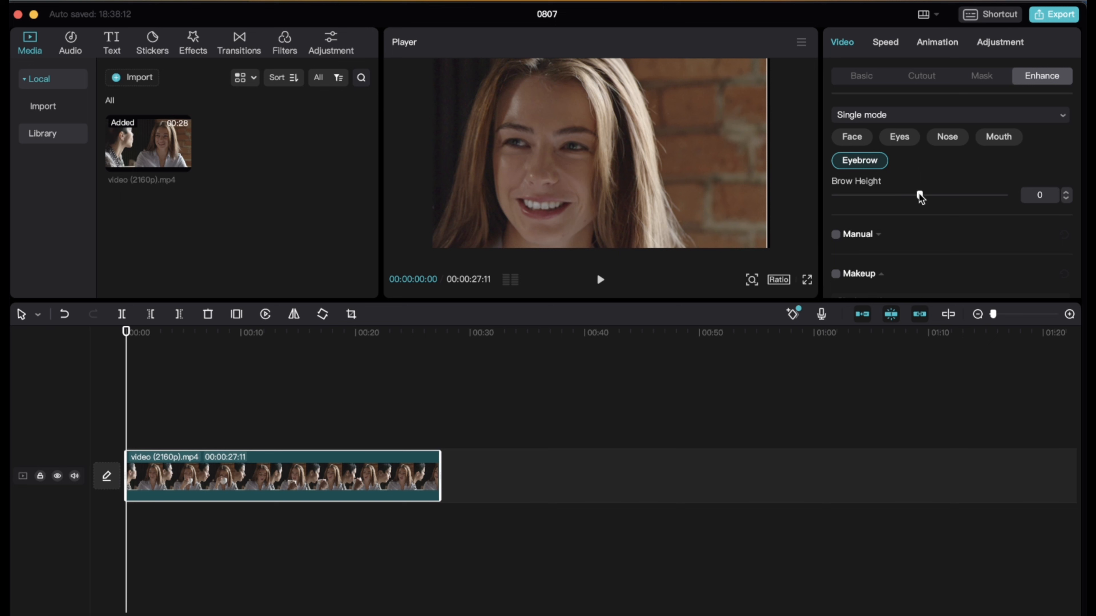
{"action": "mouse_move", "coordinate": [920, 198]}
{"action": "left_mouse_down"}
{"action": "mouse_move", "coordinate": [995, 196]}
{"action": "mouse_move", "coordinate": [937, 209]}
{"action": "mouse_move", "coordinate": [923, 198]}
{"action": "left_mouse_up"}
{"action": "scroll", "coordinate": [893, 244], "scroll_direction": "down", "scroll_amount": 1}
{"action": "scroll", "coordinate": [893, 245], "scroll_direction": "up", "scroll_amount": 2}
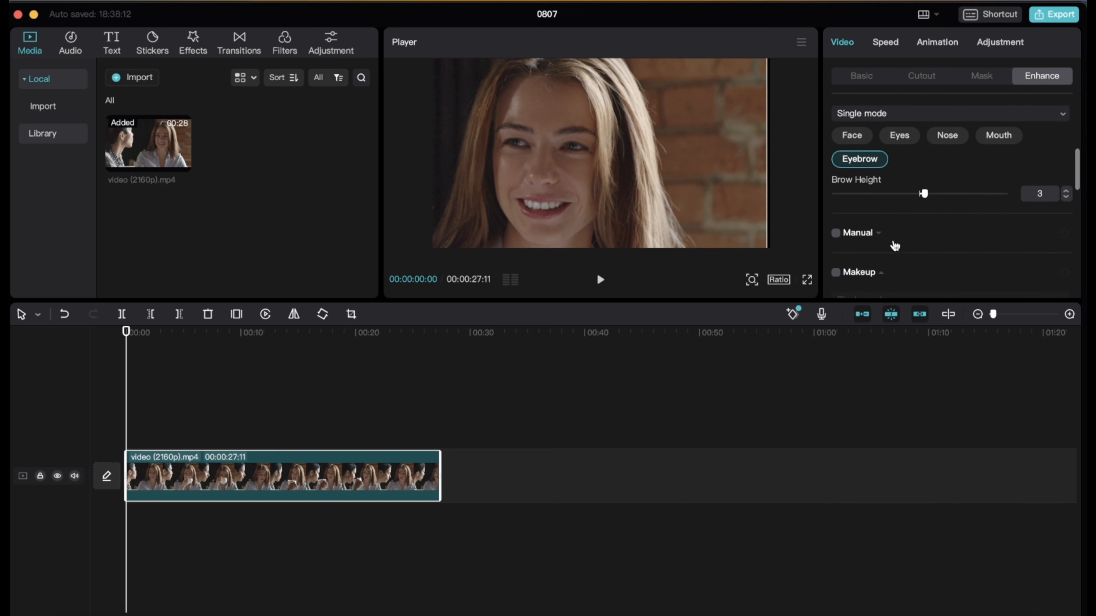
Enable Makeup for the clip and bring its lipstick options into reach
{"action": "scroll", "coordinate": [919, 132], "scroll_direction": "down", "scroll_amount": 3}
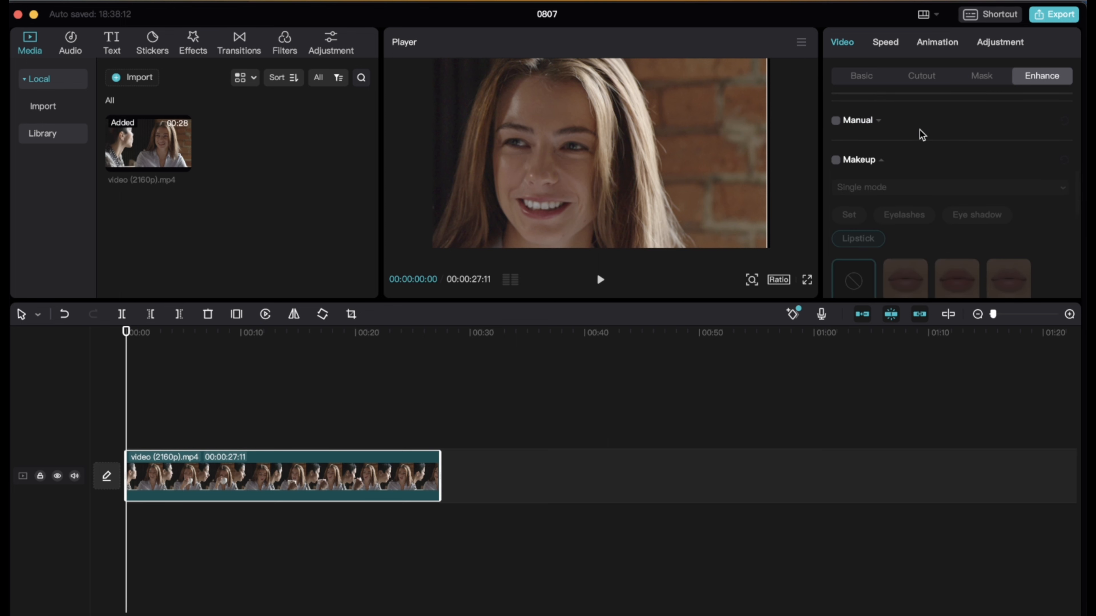
{"action": "left_click", "coordinate": [835, 159]}
{"action": "scroll", "coordinate": [900, 179], "scroll_direction": "down", "scroll_amount": 2}
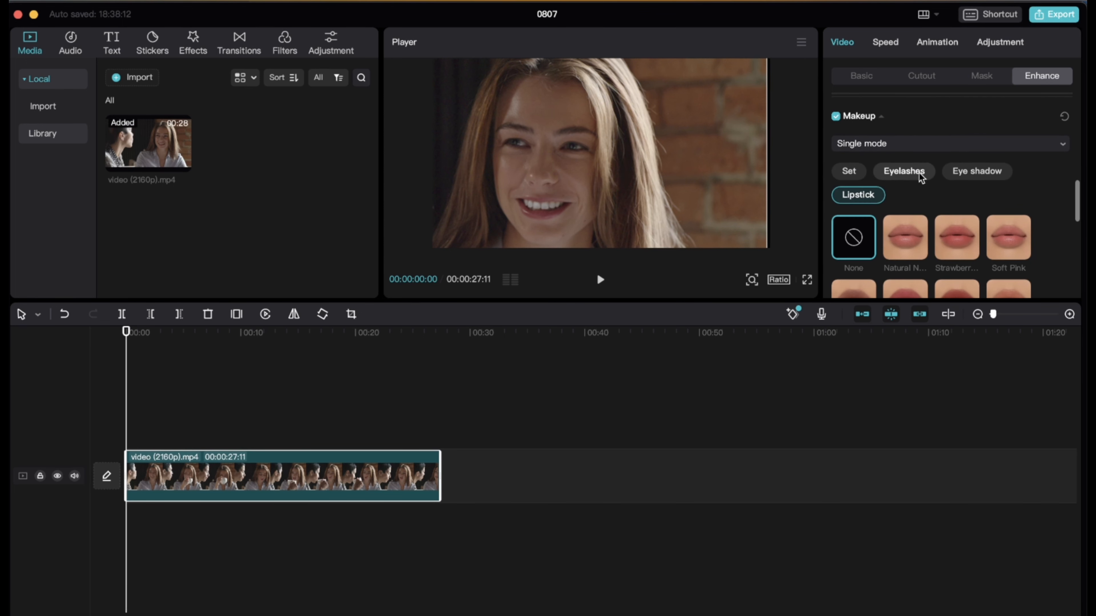
Check the makeup sets, try the Salt and Wild eyelashes, and apply the Smart eyelashes to the woman's face
{"action": "left_click", "coordinate": [852, 172]}
{"action": "scroll", "coordinate": [915, 180], "scroll_direction": "down", "scroll_amount": 1}
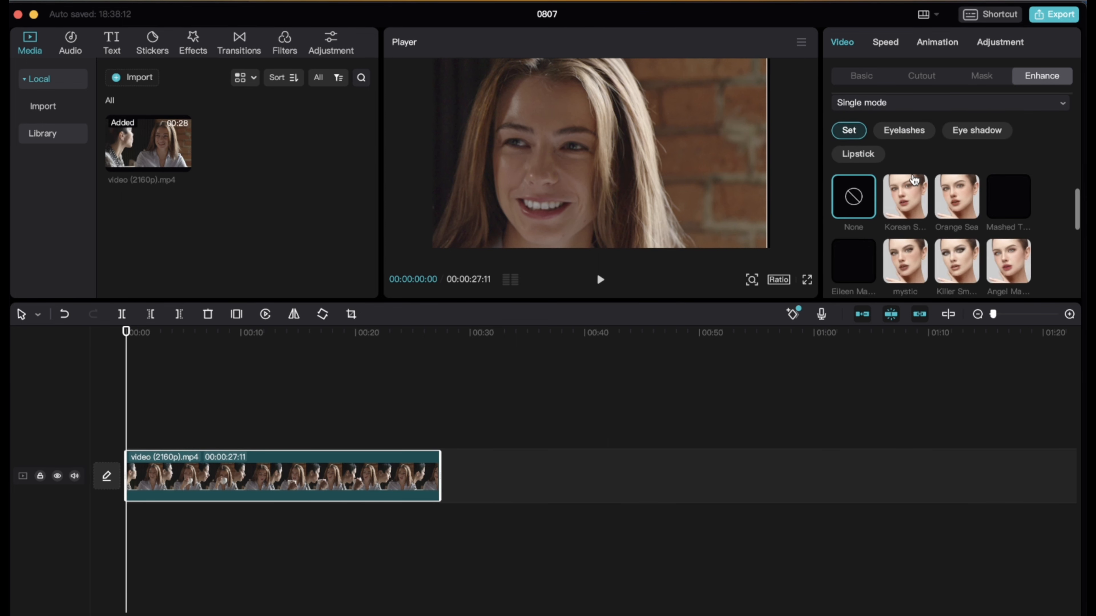
{"action": "left_click", "coordinate": [912, 155]}
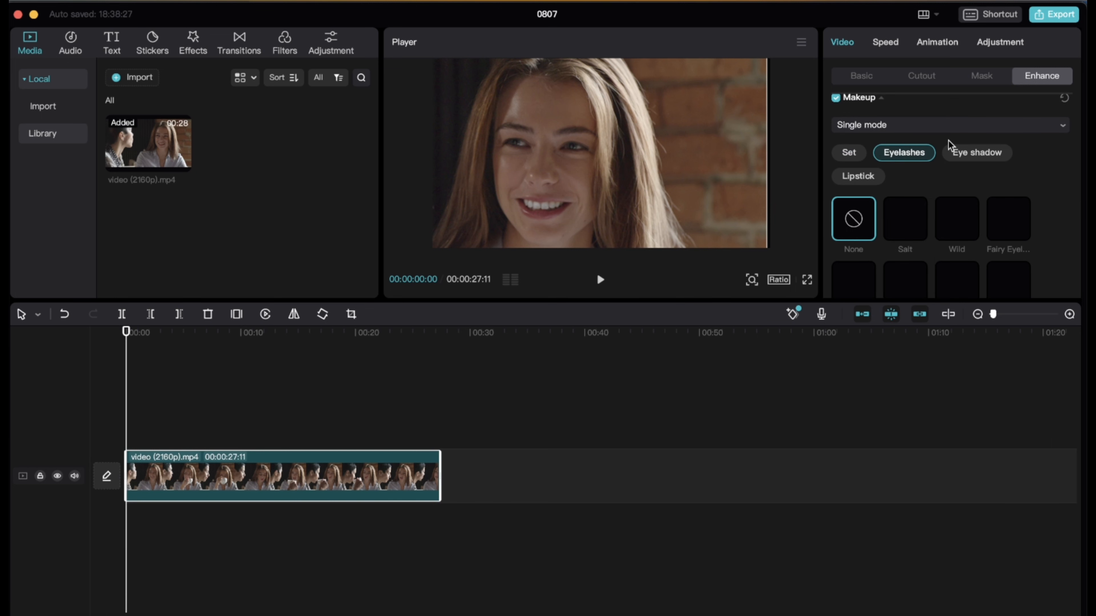
{"action": "scroll", "coordinate": [1006, 203], "scroll_direction": "down", "scroll_amount": 2}
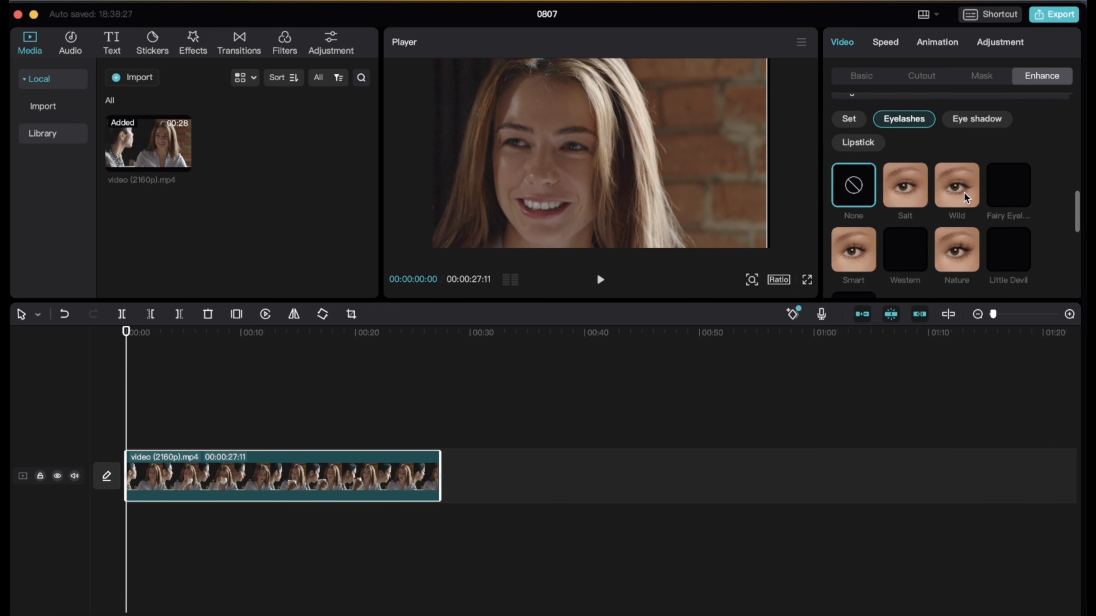
{"action": "left_click", "coordinate": [907, 190]}
{"action": "left_click", "coordinate": [967, 192]}
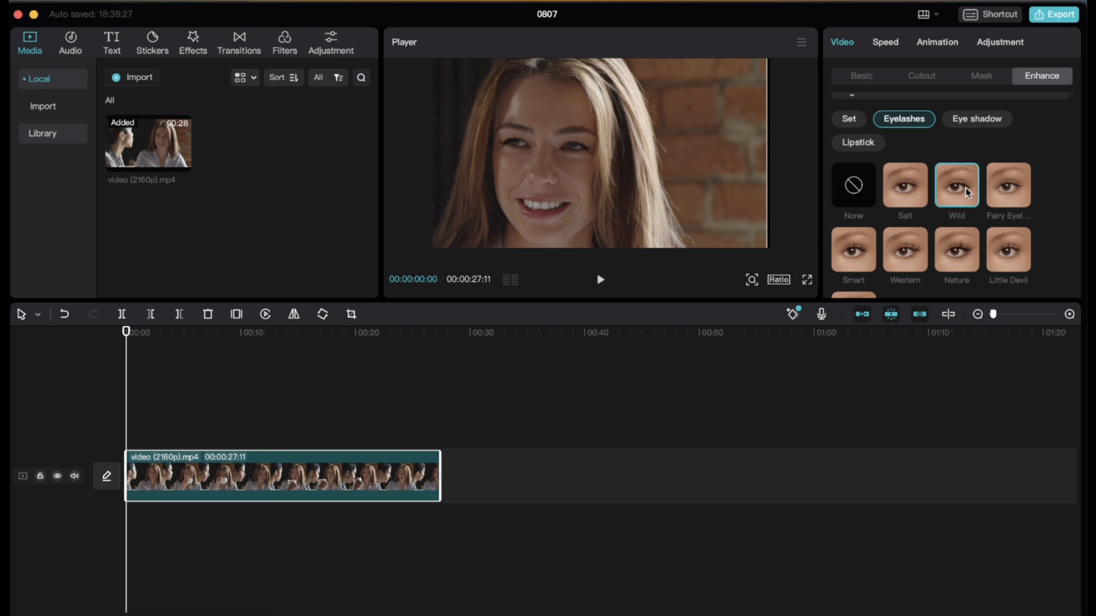
{"action": "left_click", "coordinate": [867, 253]}
{"action": "scroll", "coordinate": [867, 242], "scroll_direction": "up", "scroll_amount": 2}
Try a few eye shadow styles, including Orange, and apply the mystic eye shadow to the face
{"action": "left_click", "coordinate": [979, 159]}
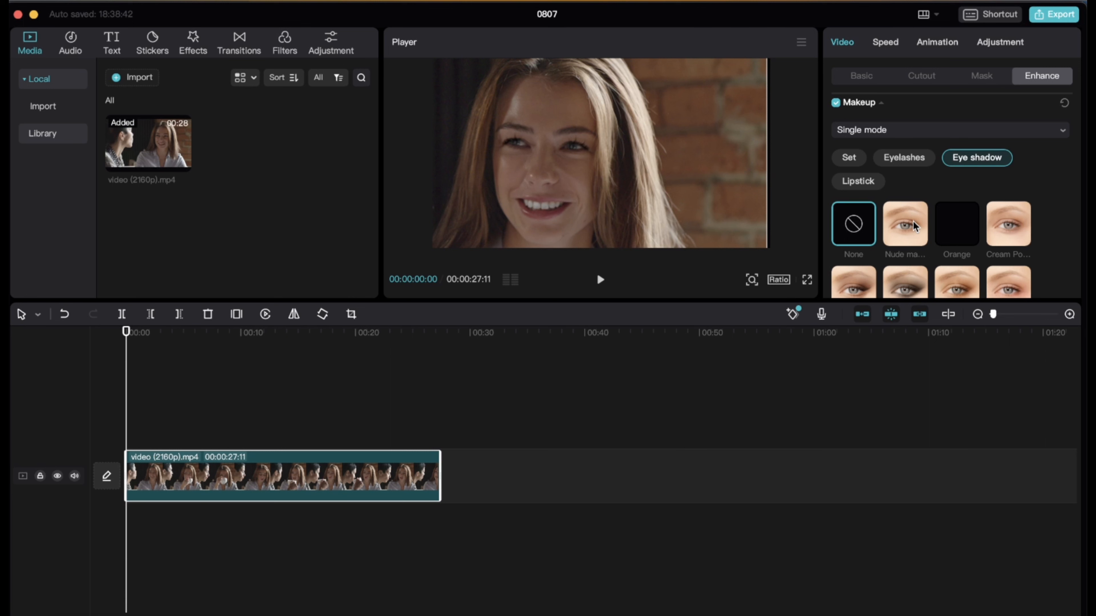
{"action": "left_click", "coordinate": [1008, 231]}
{"action": "left_click", "coordinate": [956, 231]}
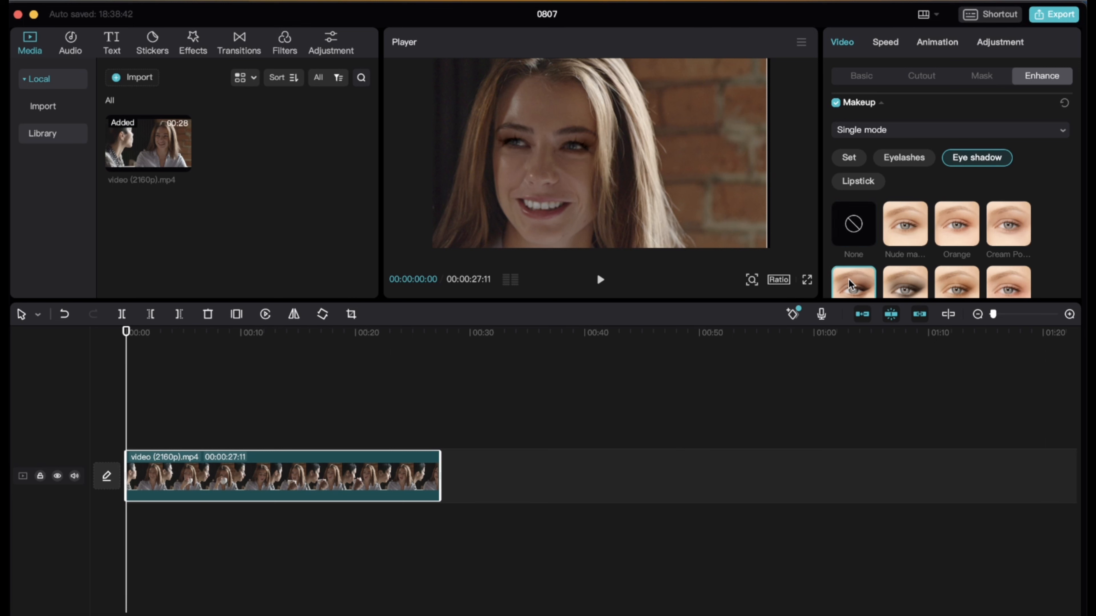
{"action": "scroll", "coordinate": [856, 281], "scroll_direction": "down", "scroll_amount": 1}
{"action": "left_click", "coordinate": [857, 268]}
{"action": "scroll", "coordinate": [864, 253], "scroll_direction": "up", "scroll_amount": 1}
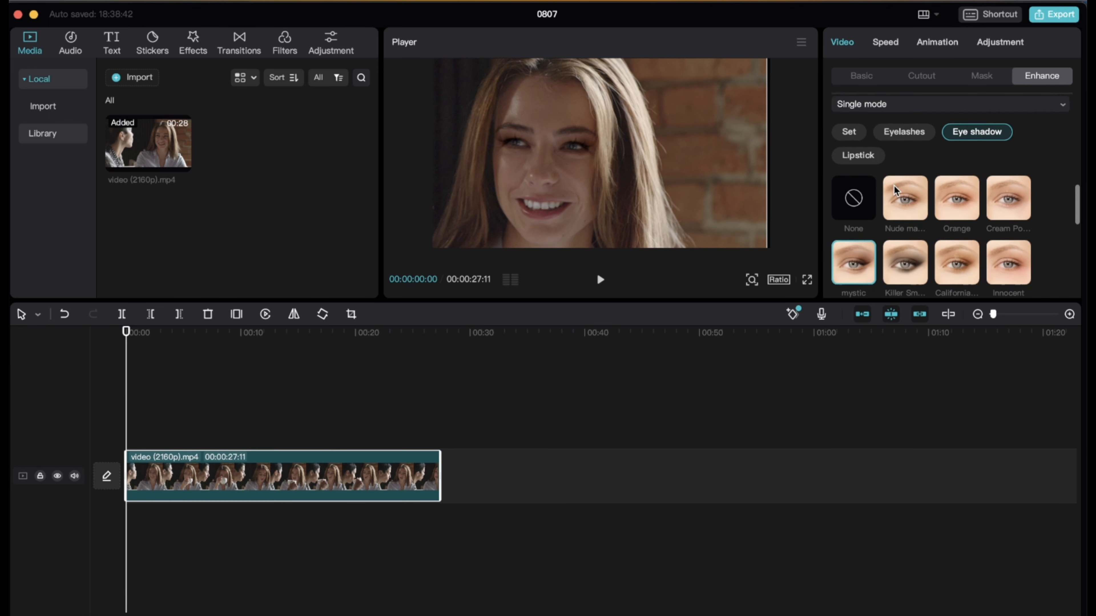
Apply the Rudy lipstick to the face and play the clip almost to its end to preview the makeup
{"action": "left_click", "coordinate": [860, 157]}
{"action": "scroll", "coordinate": [934, 195], "scroll_direction": "down", "scroll_amount": 2}
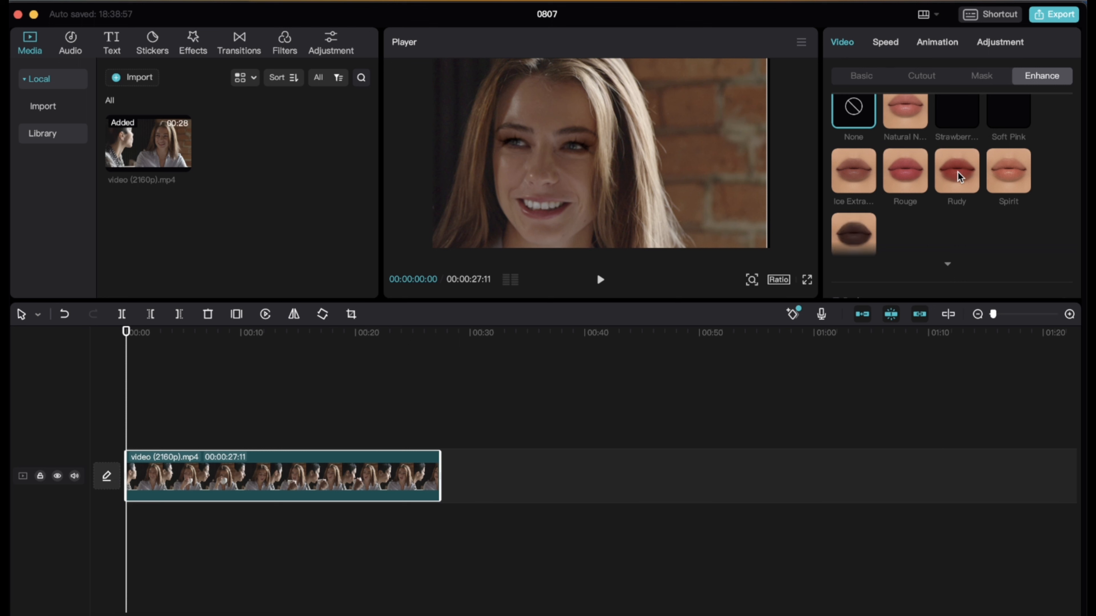
{"action": "left_click", "coordinate": [959, 177]}
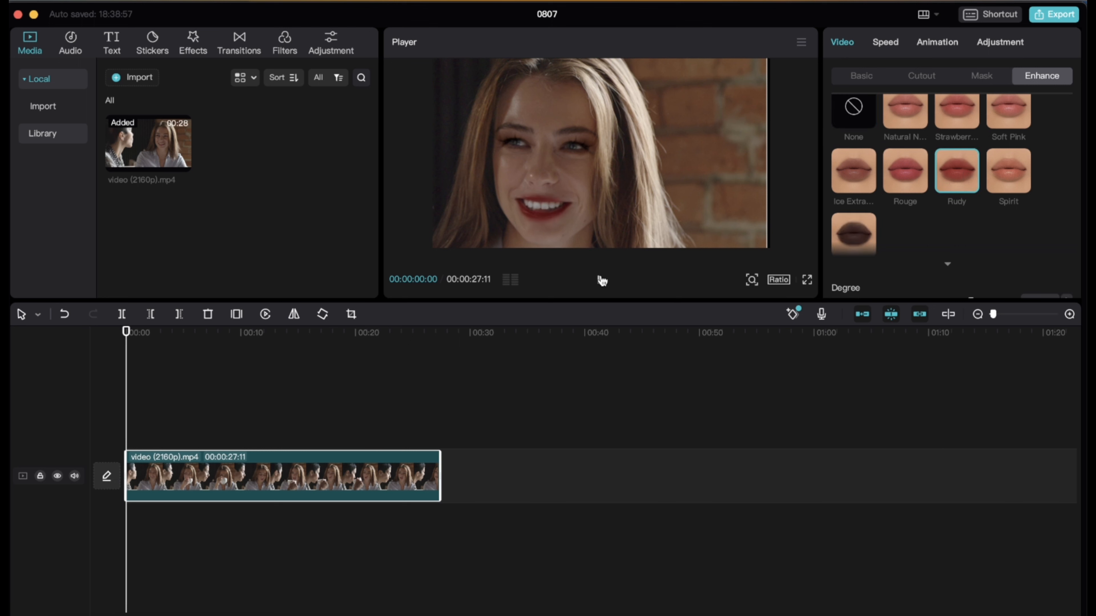
{"action": "left_click", "coordinate": [602, 281]}
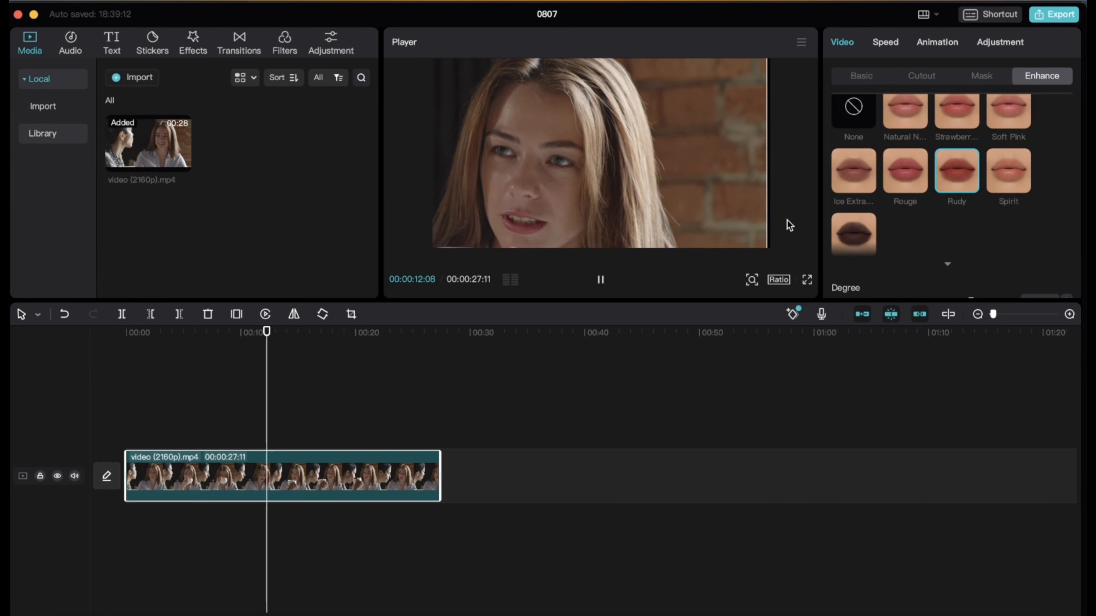
{"action": "left_click", "coordinate": [601, 281]}
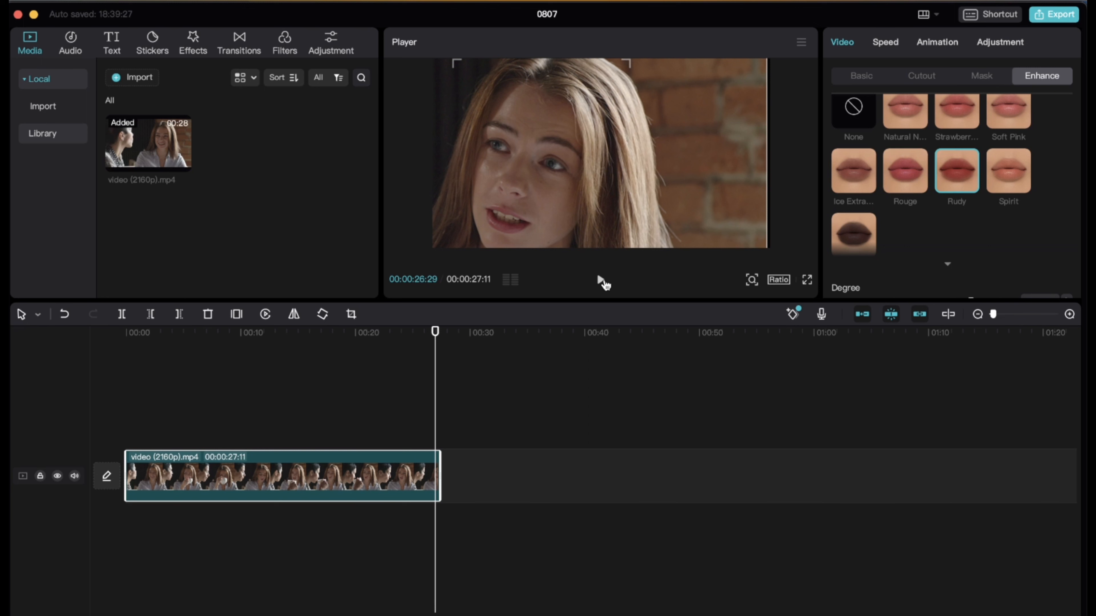